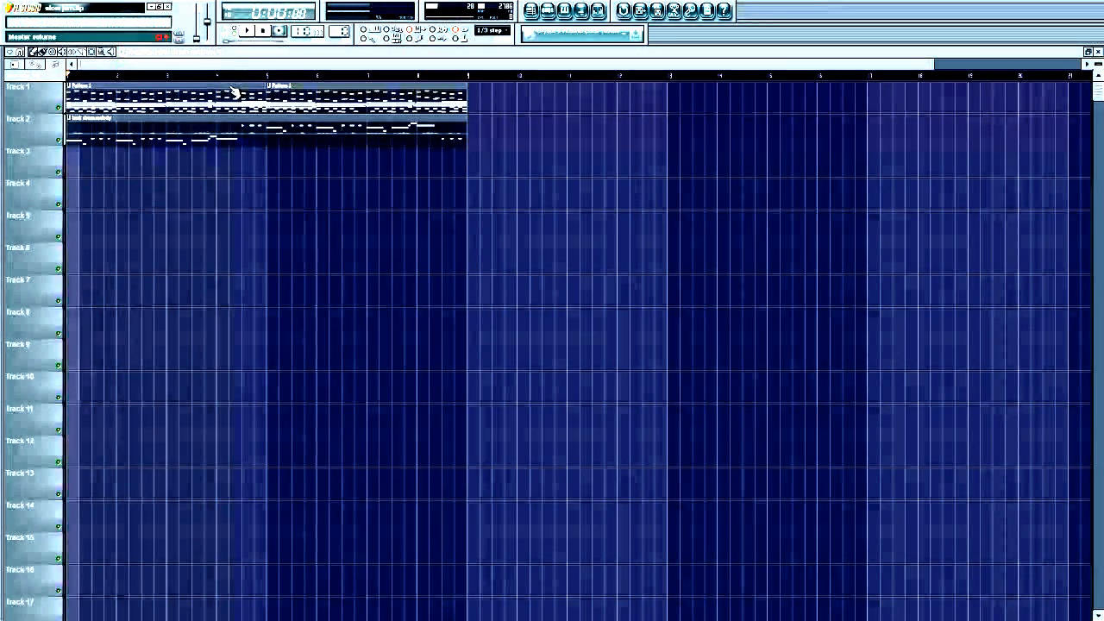
Step: Show the step sequencer and open the plugin window of the space drum channel
right_click(205, 38)
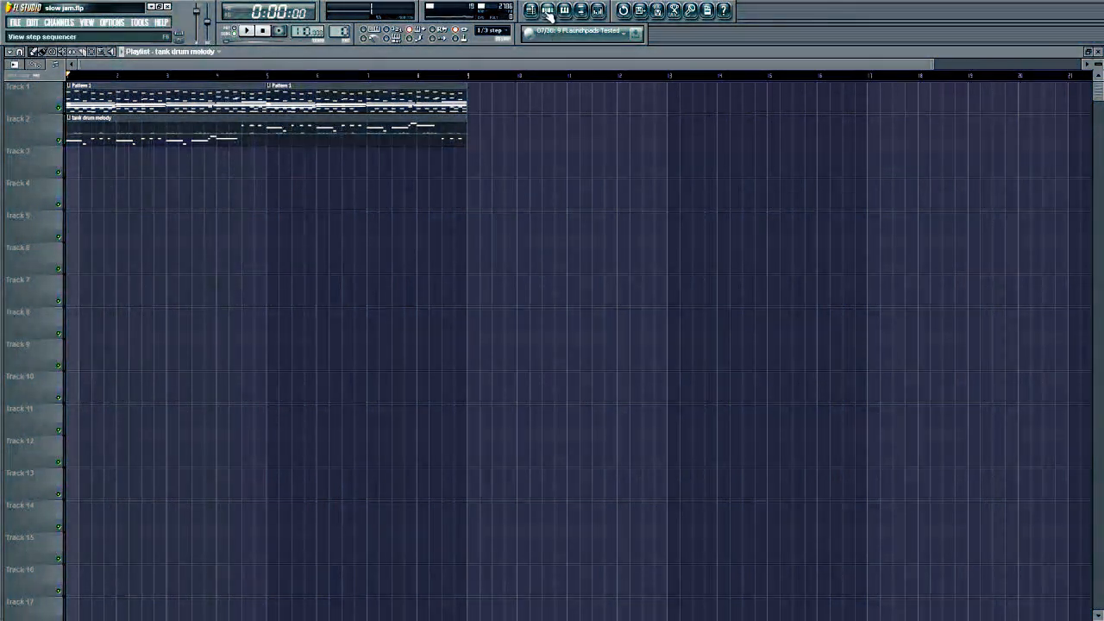
click(548, 10)
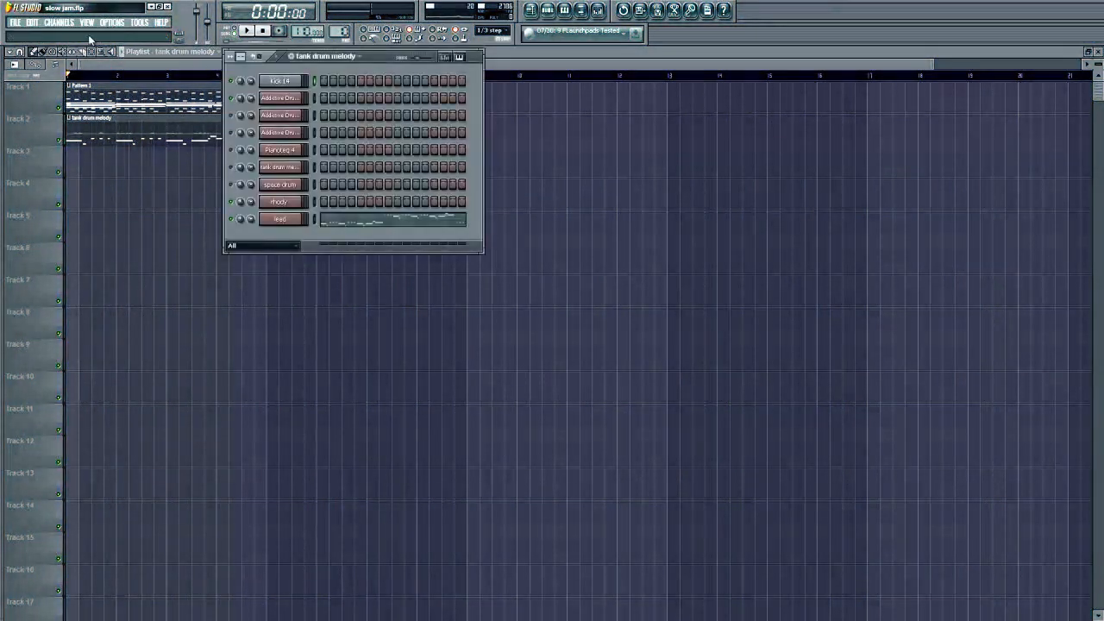
click(73, 25)
click(77, 25)
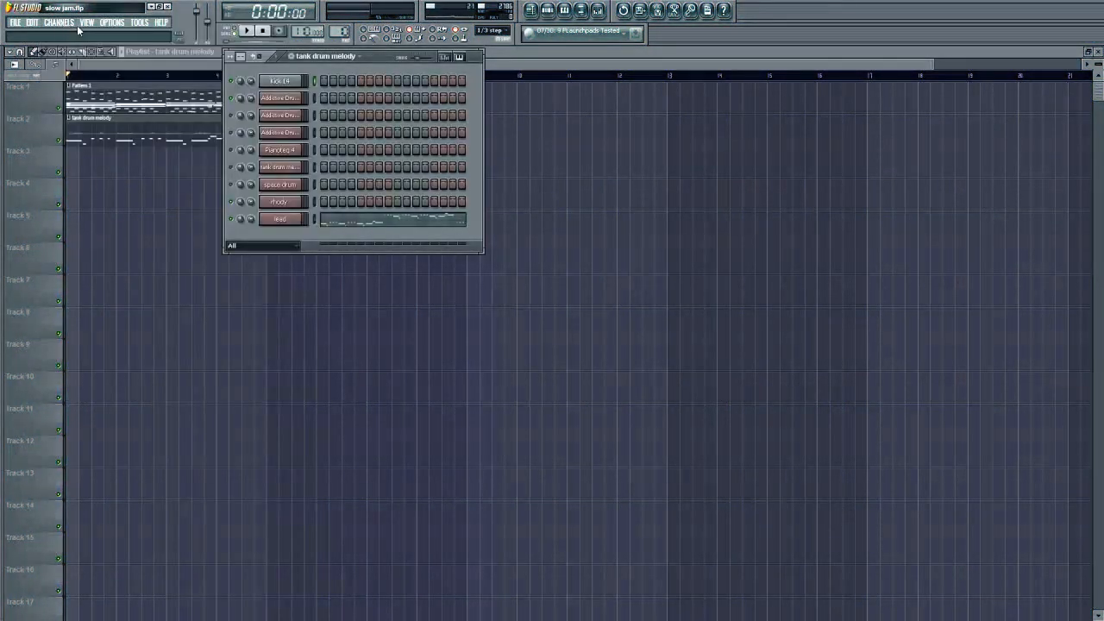
click(291, 186)
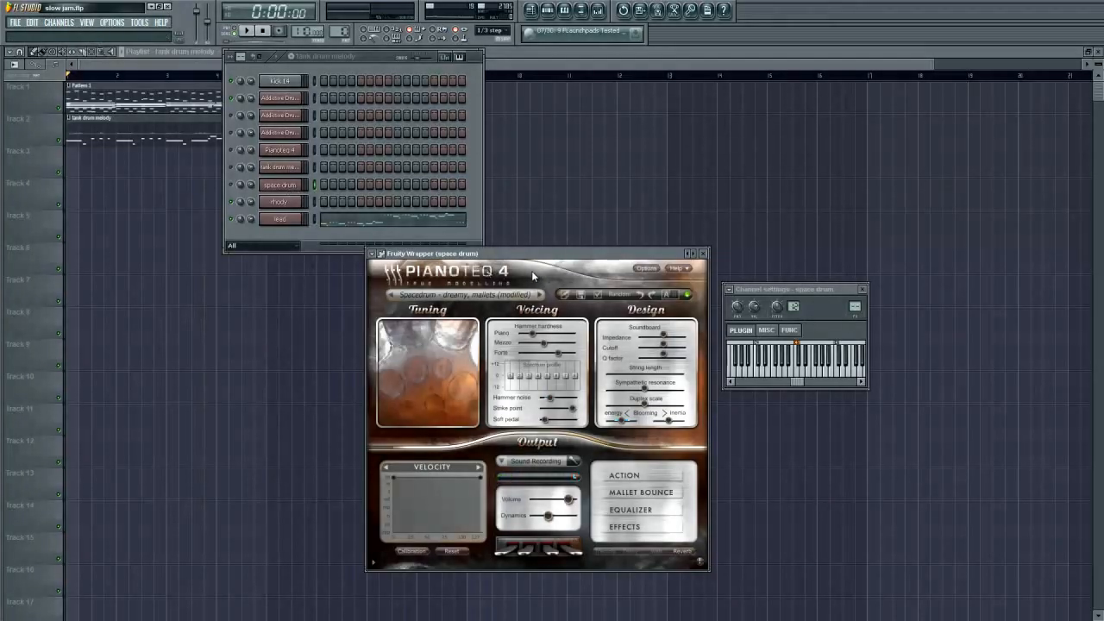
Step: Browse the Pianoteq instrument list, examining the grand pianos, electric pianos, chromatic percussion and steel pans presets on offer, leaving the current preset
click(465, 294)
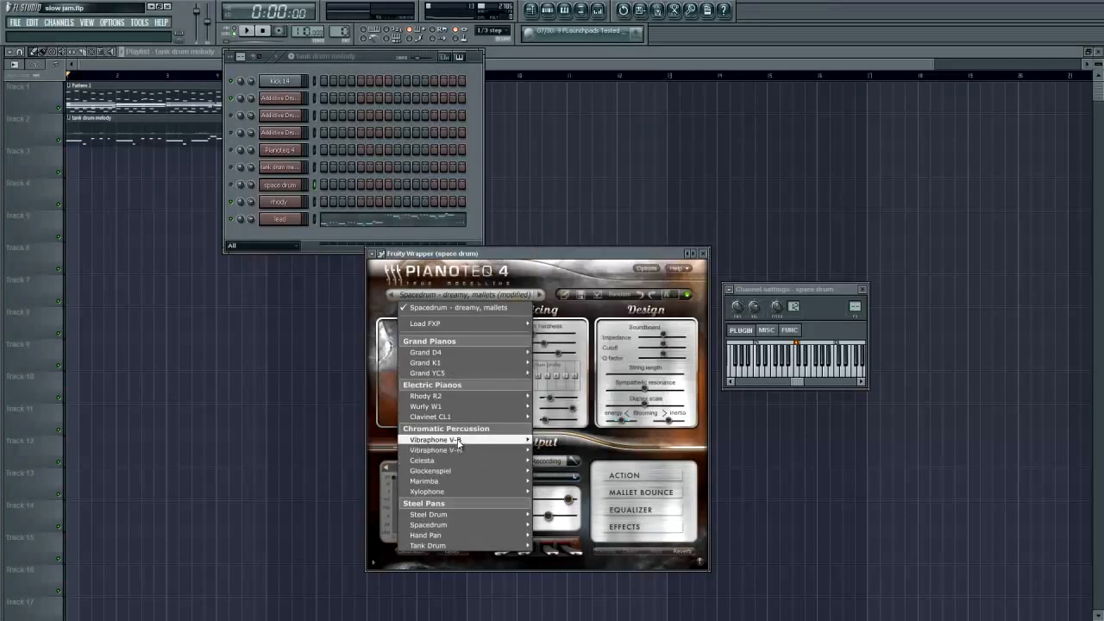
mouse_move(471, 449)
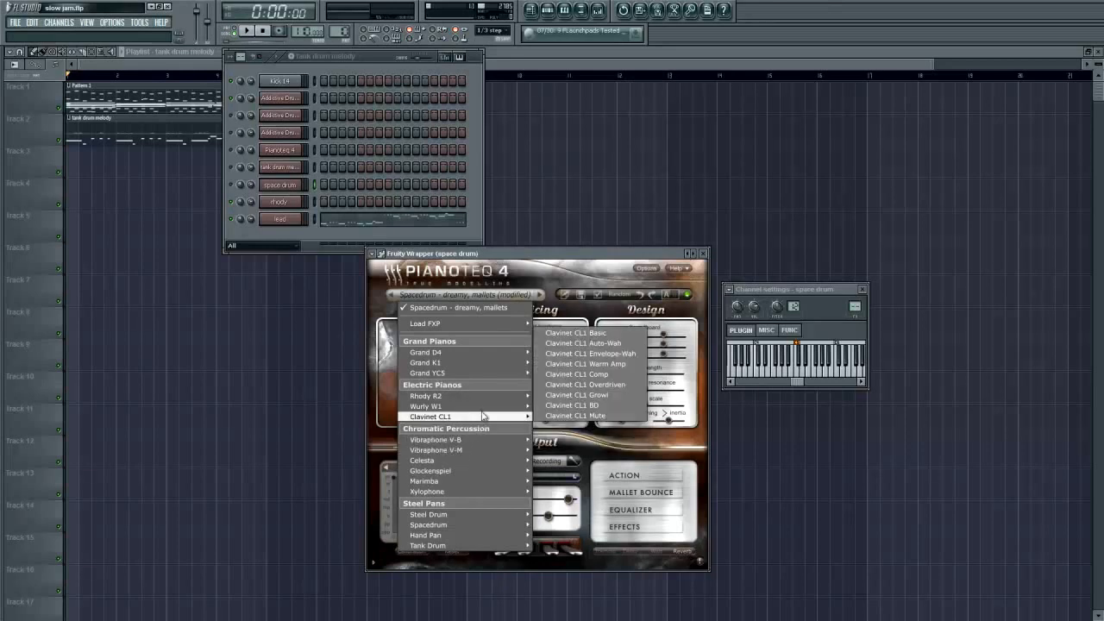
mouse_move(462, 399)
mouse_move(458, 418)
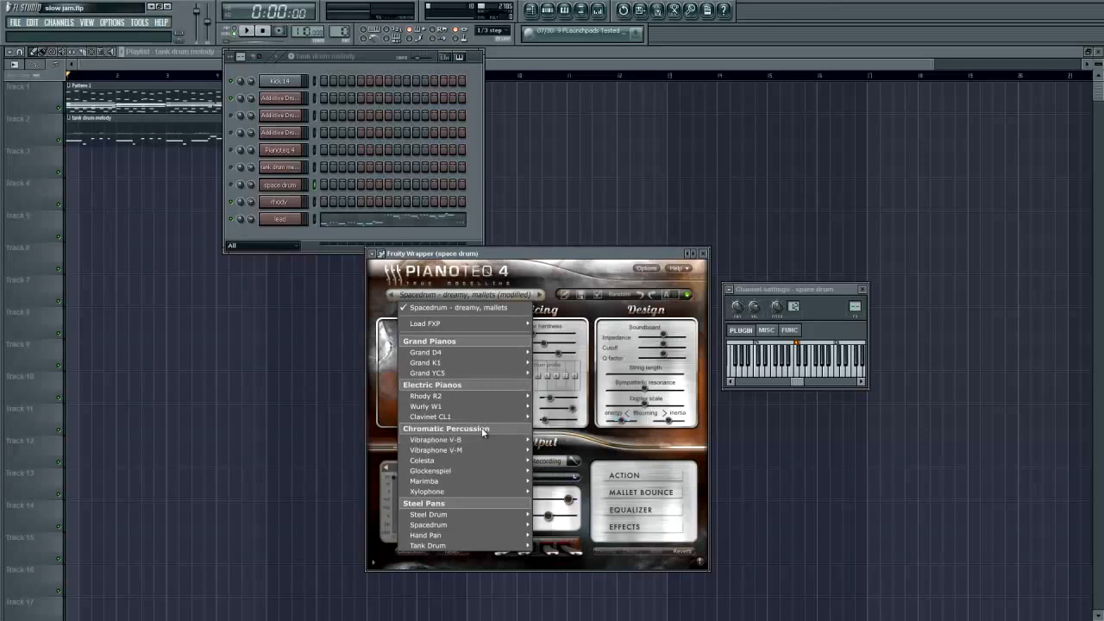
mouse_move(455, 358)
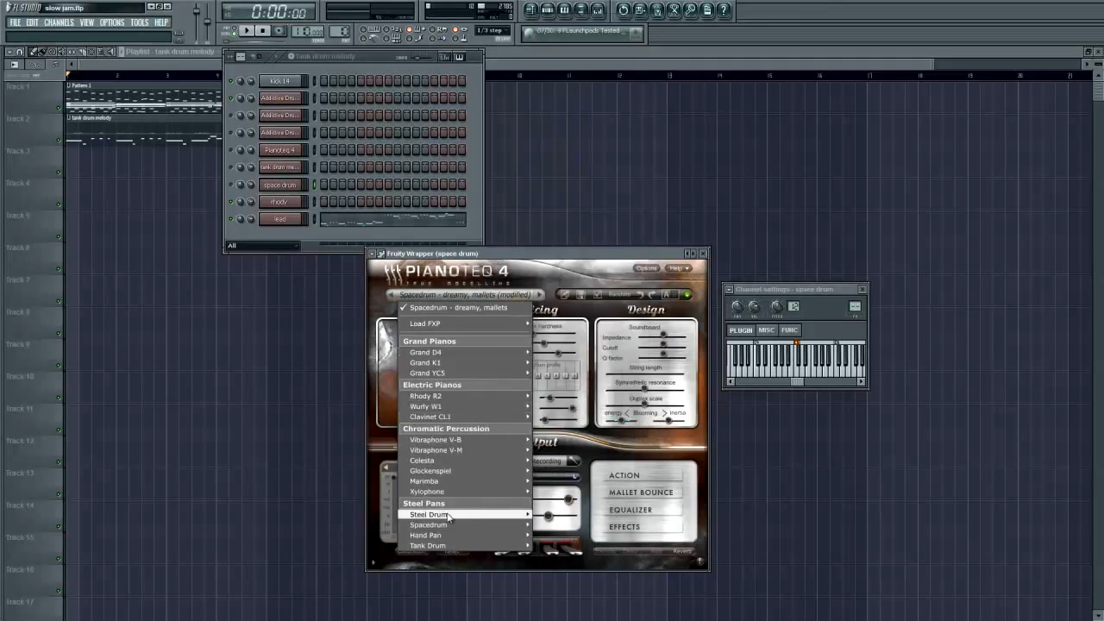
mouse_move(412, 514)
mouse_move(469, 527)
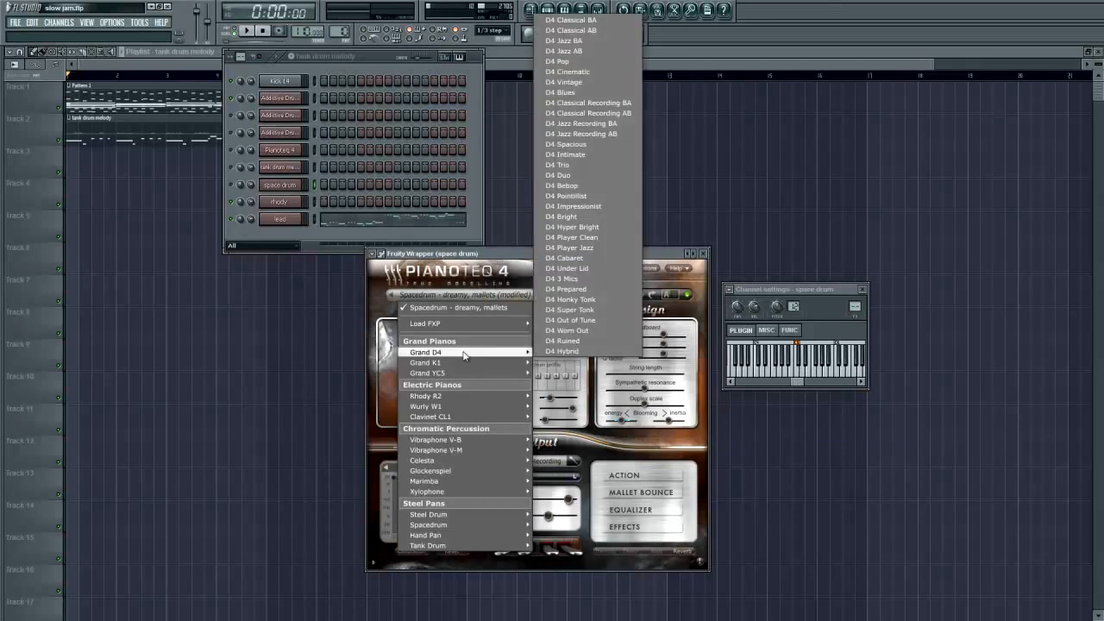
click(361, 235)
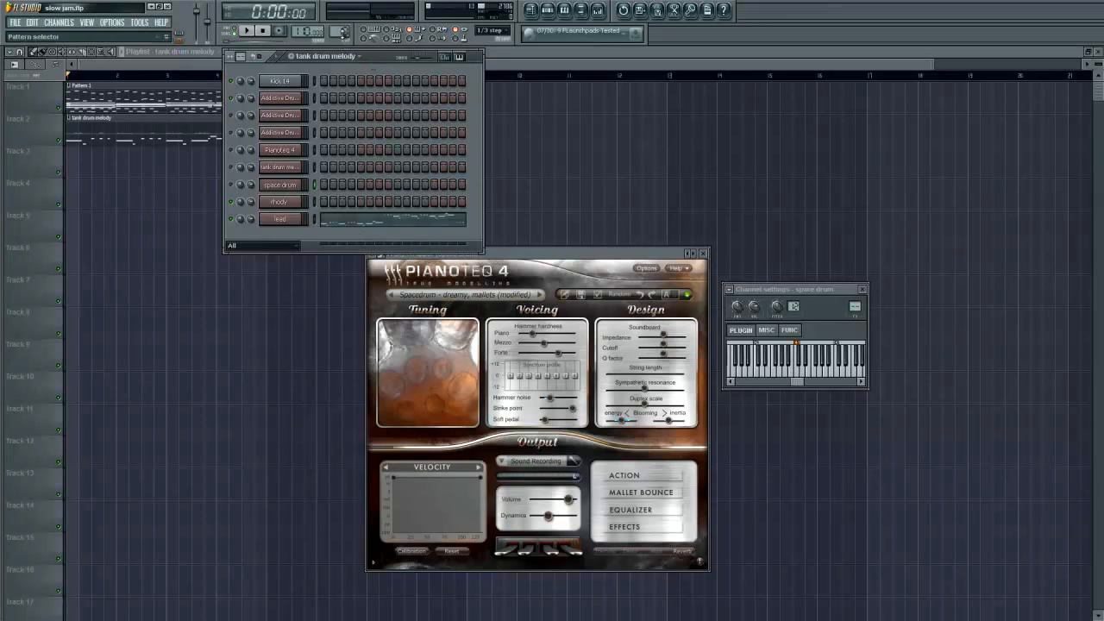
Step: Switch to Pattern 1 and play it with only the Kick 14 channel unmuted
drag(344, 34, 342, 96)
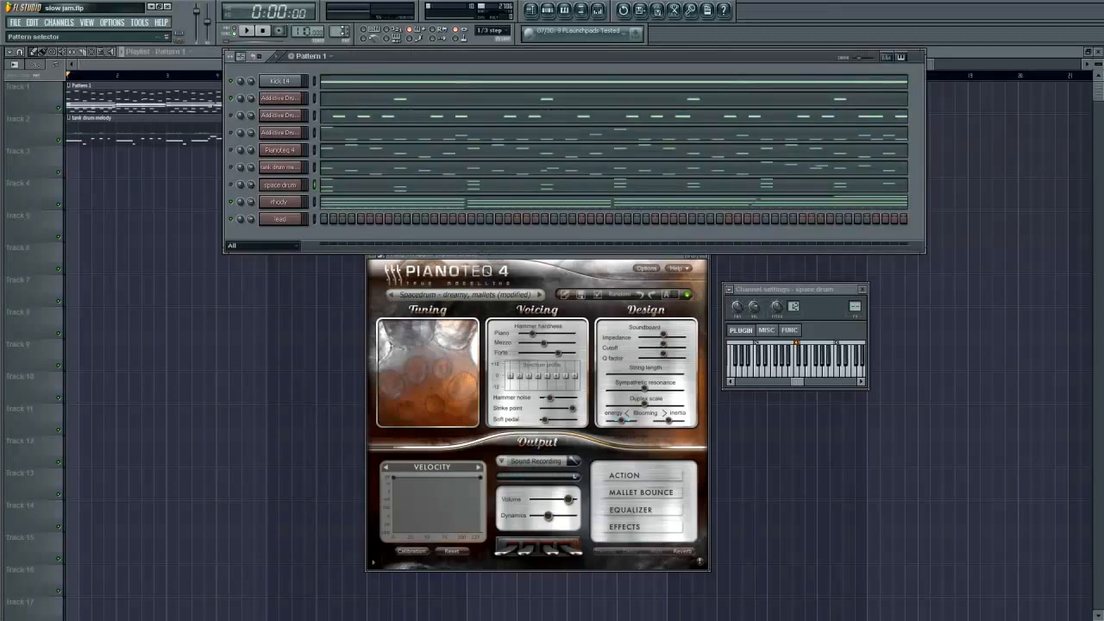
right_click(239, 116)
click(229, 118)
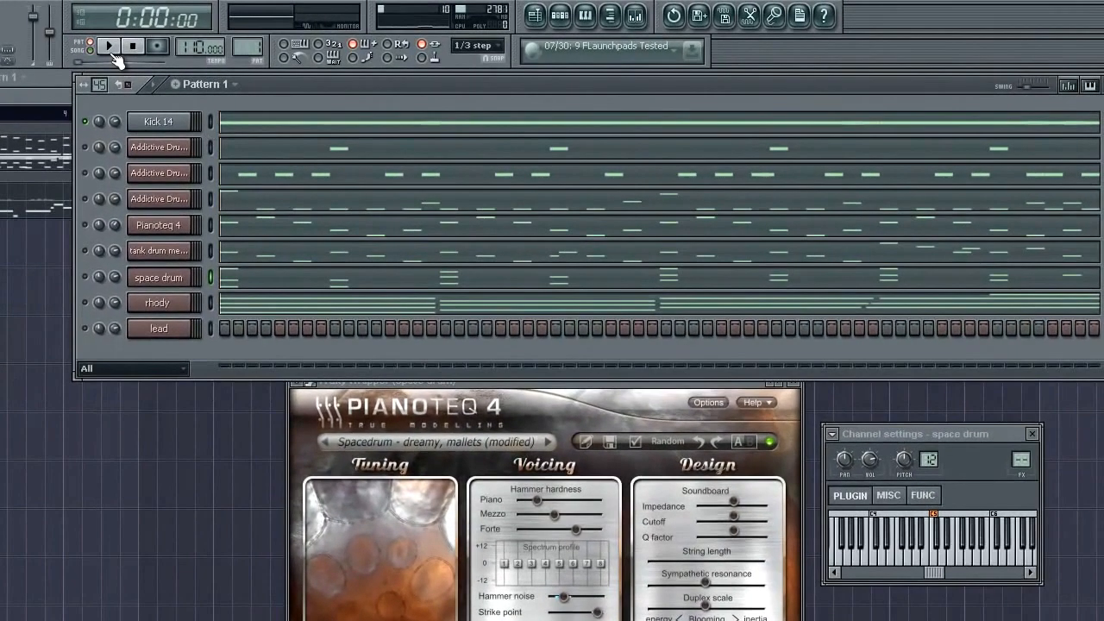
click(247, 31)
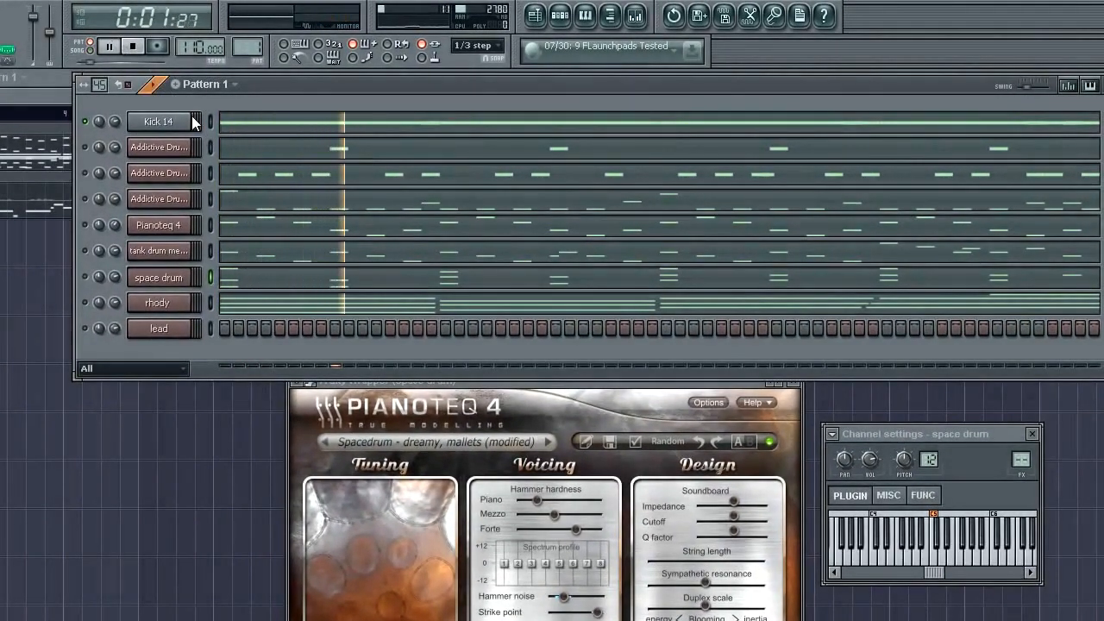
Step: In the Kick 14 piano roll, shorten the first long C5 note to end where the following short note starts, and stop playback
click(302, 126)
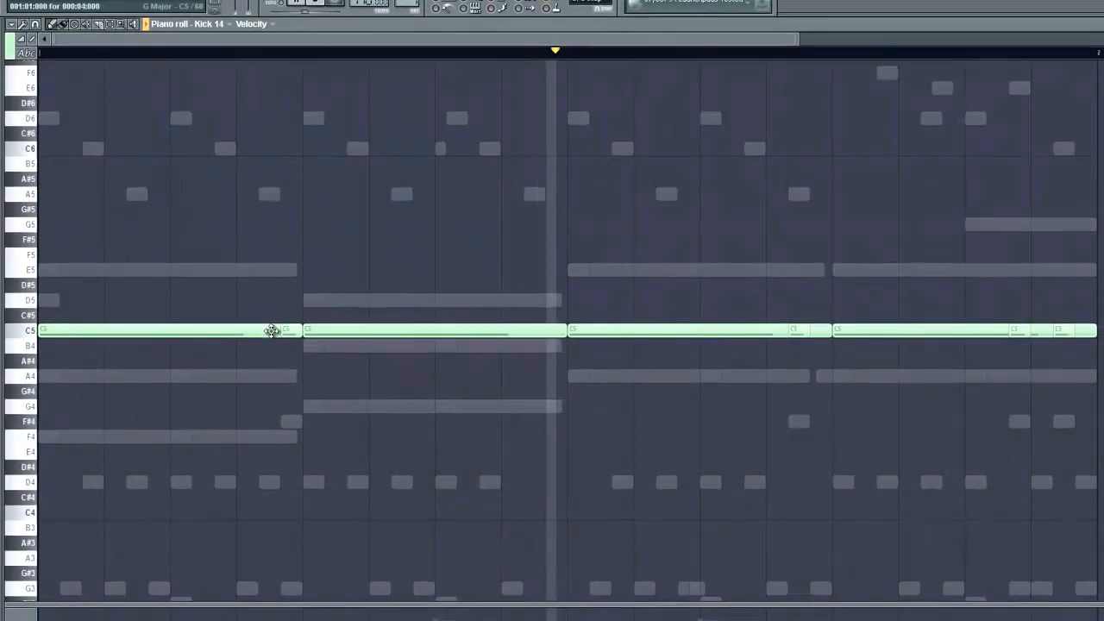
click(271, 331)
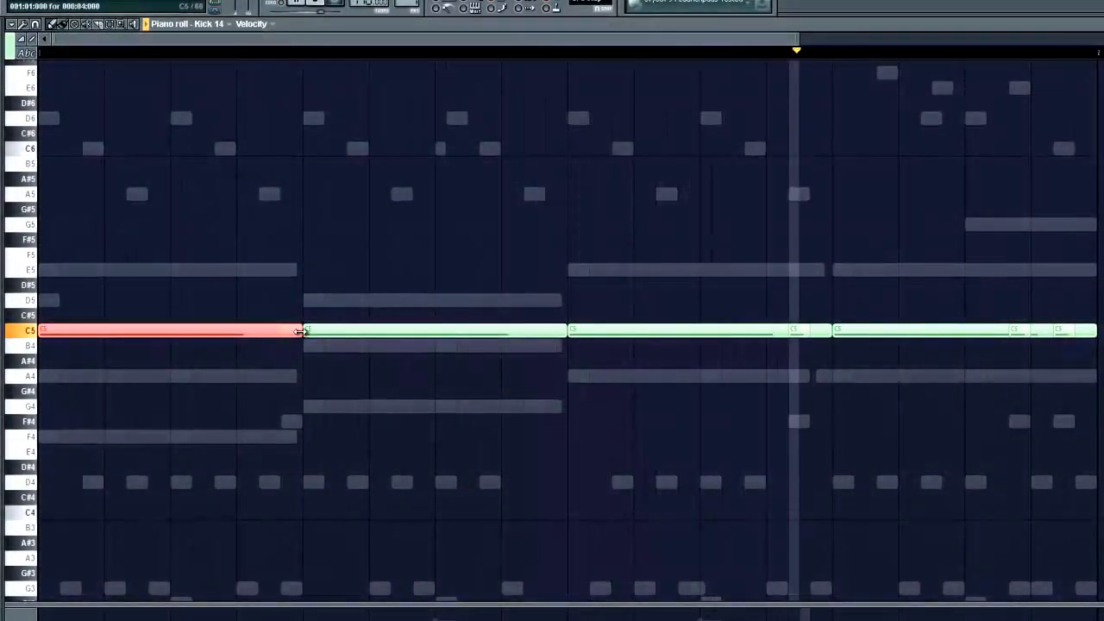
drag(301, 331, 280, 331)
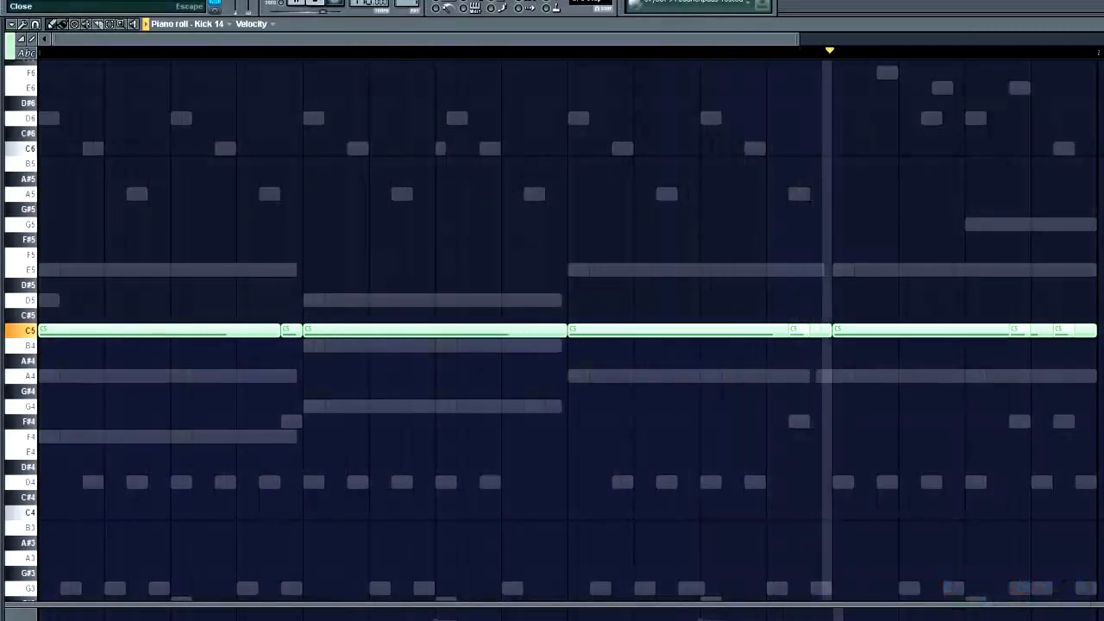
click(729, 288)
right_click(730, 288)
key(space)
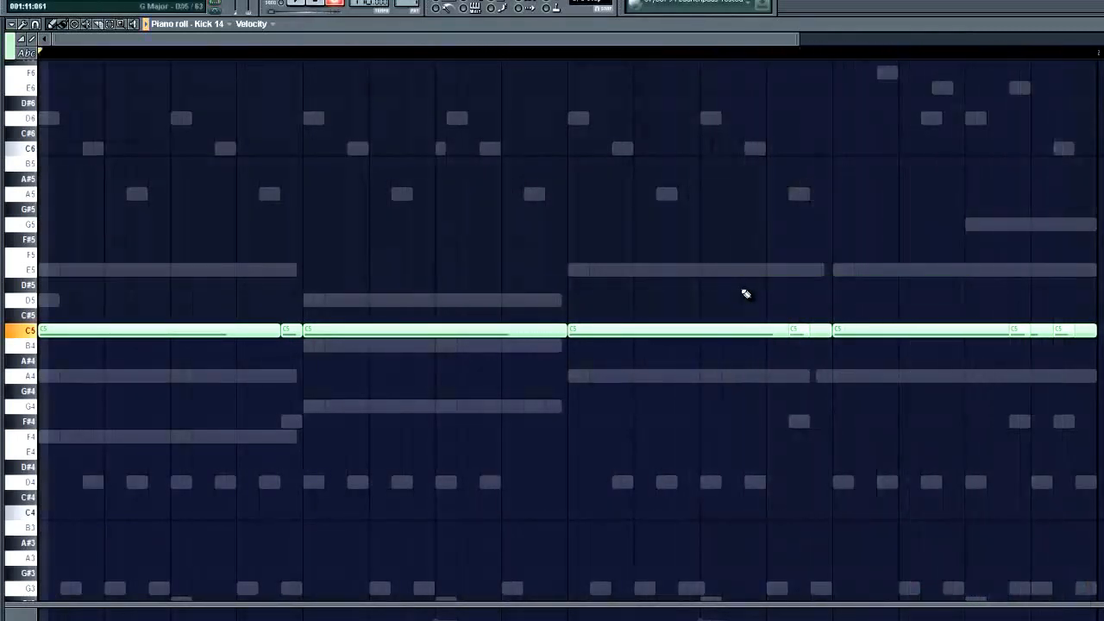
Step: Shorten the third and fourth long C5 kick notes so each ends just before the short kick notes that follow it
drag(735, 292, 720, 380)
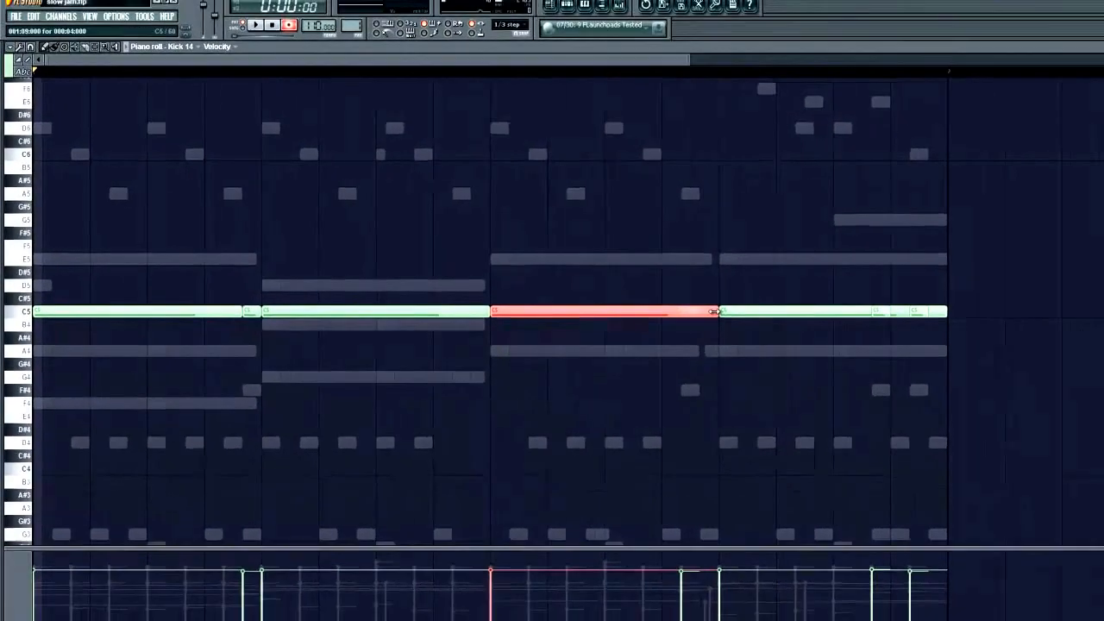
drag(832, 332, 784, 334)
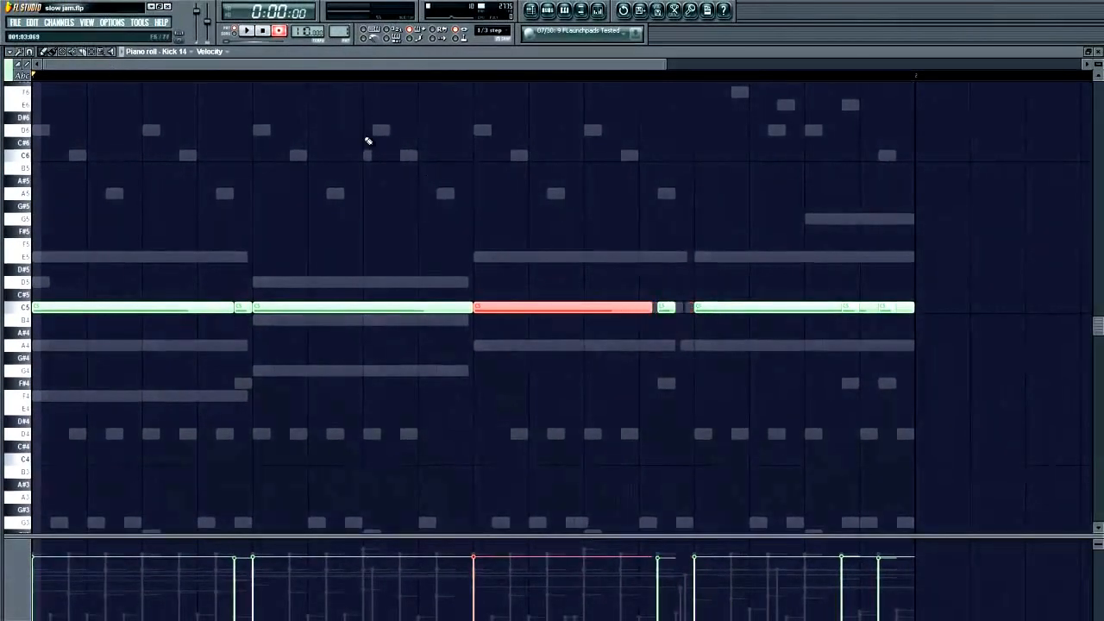
ctrl+click(981, 138)
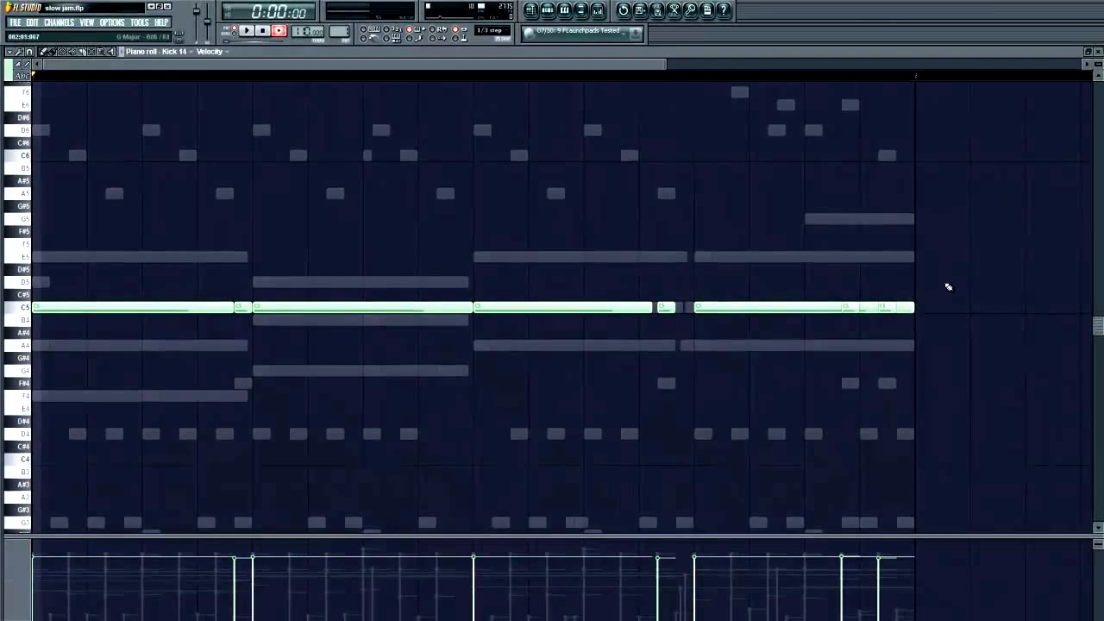
click(912, 308)
drag(911, 307, 817, 320)
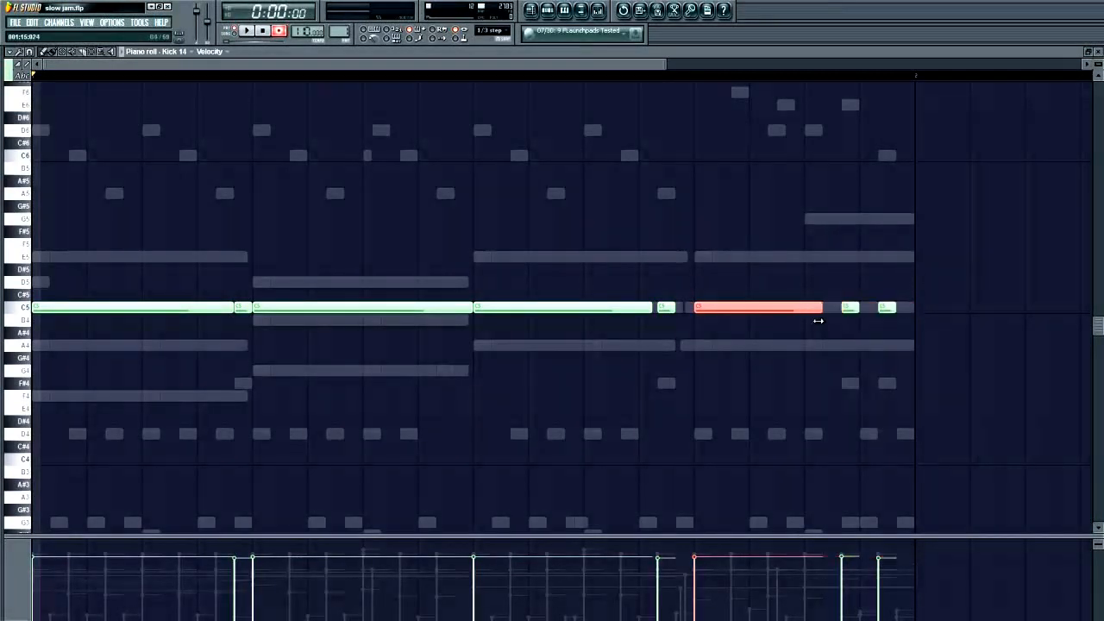
Step: Open the project general settings containing the time division options
click(112, 21)
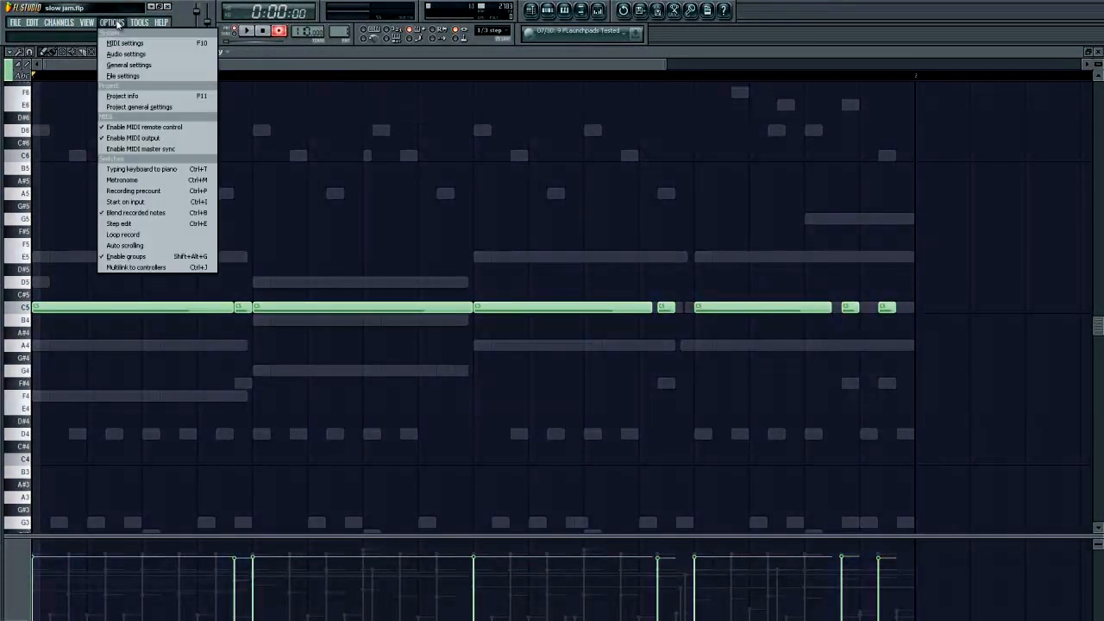
click(135, 74)
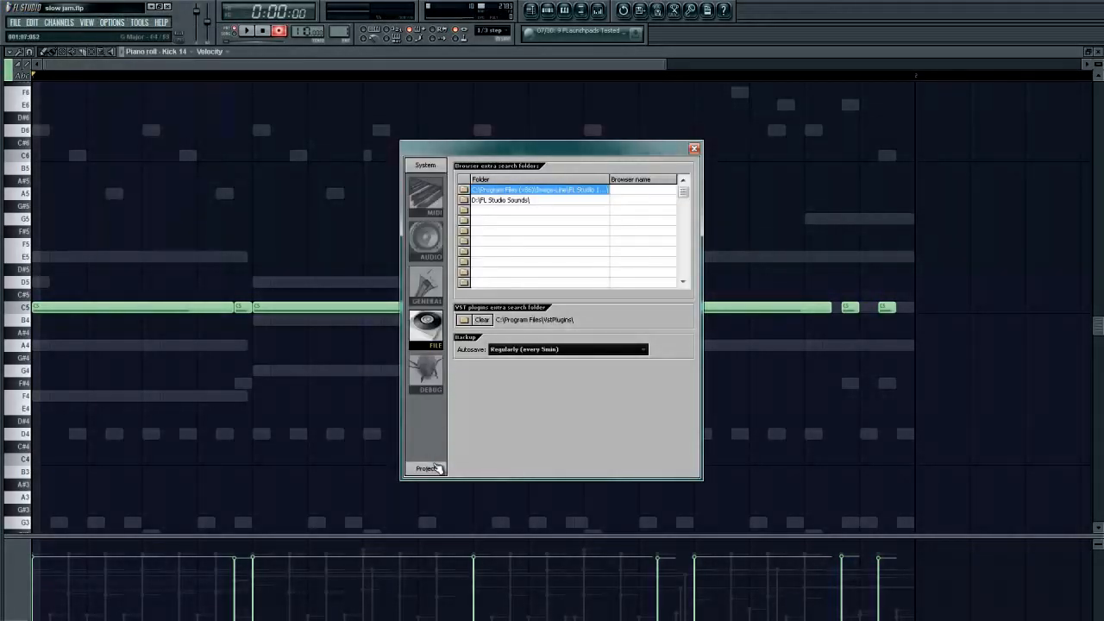
click(427, 468)
click(112, 22)
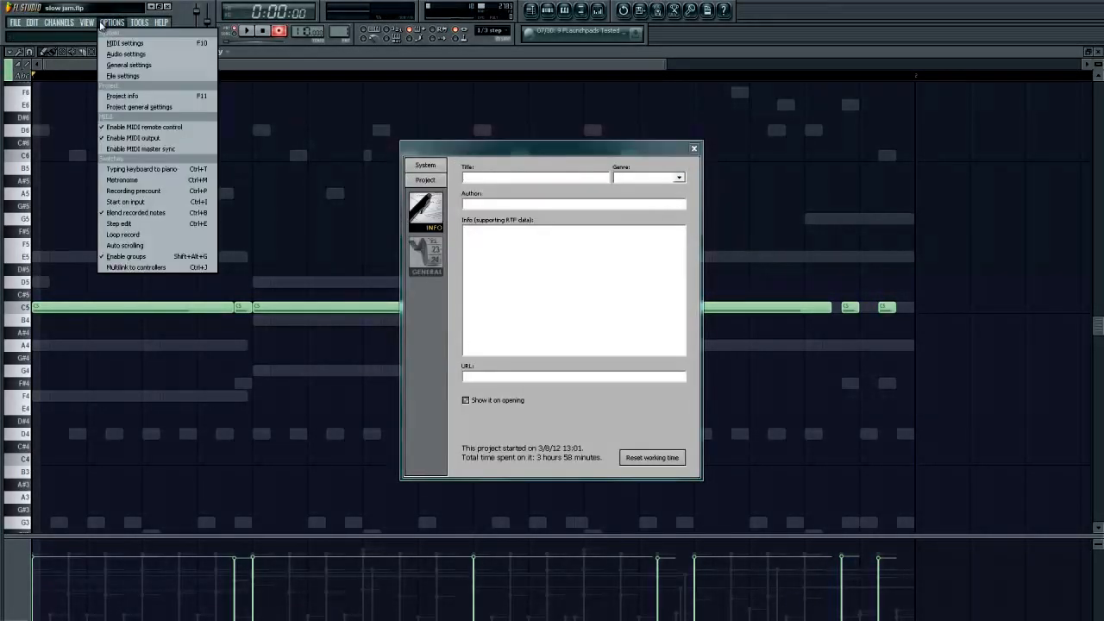
click(143, 106)
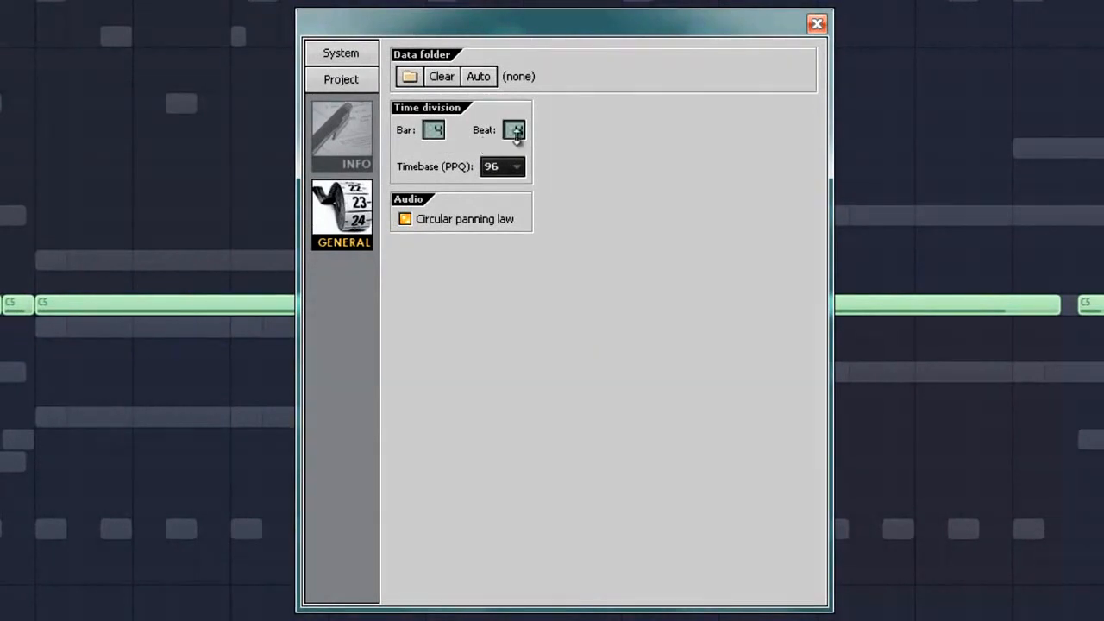
Step: Try other Bar and Beat values in the project's time division, including a Beat of 3, and return both to 4
drag(523, 129, 523, 135)
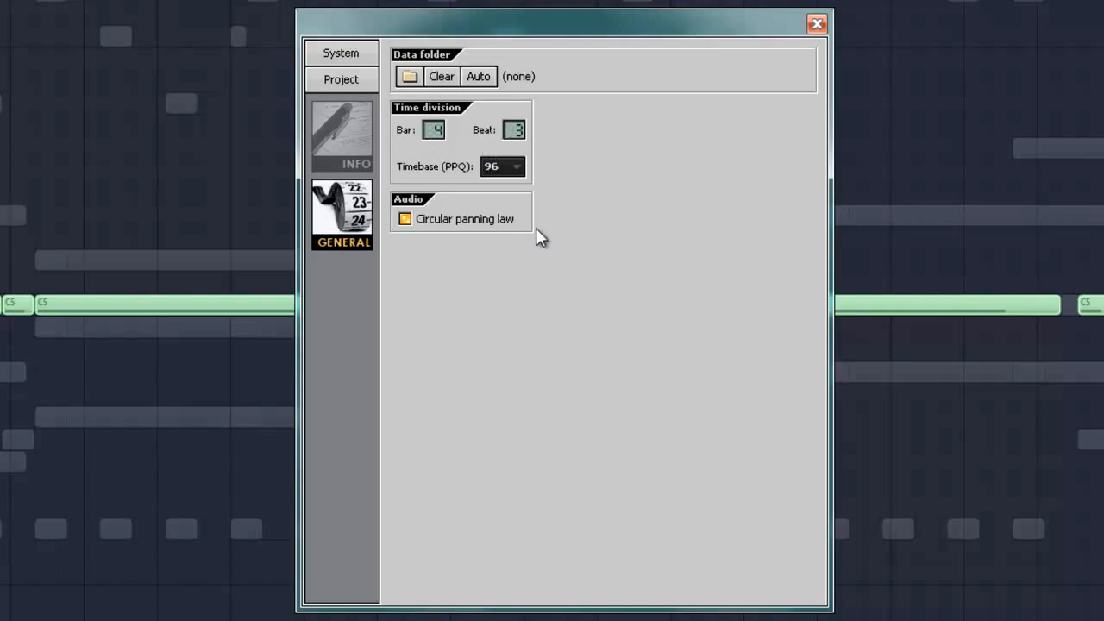
drag(433, 129, 441, 84)
drag(514, 129, 525, 90)
drag(514, 134, 518, 162)
drag(439, 131, 450, 158)
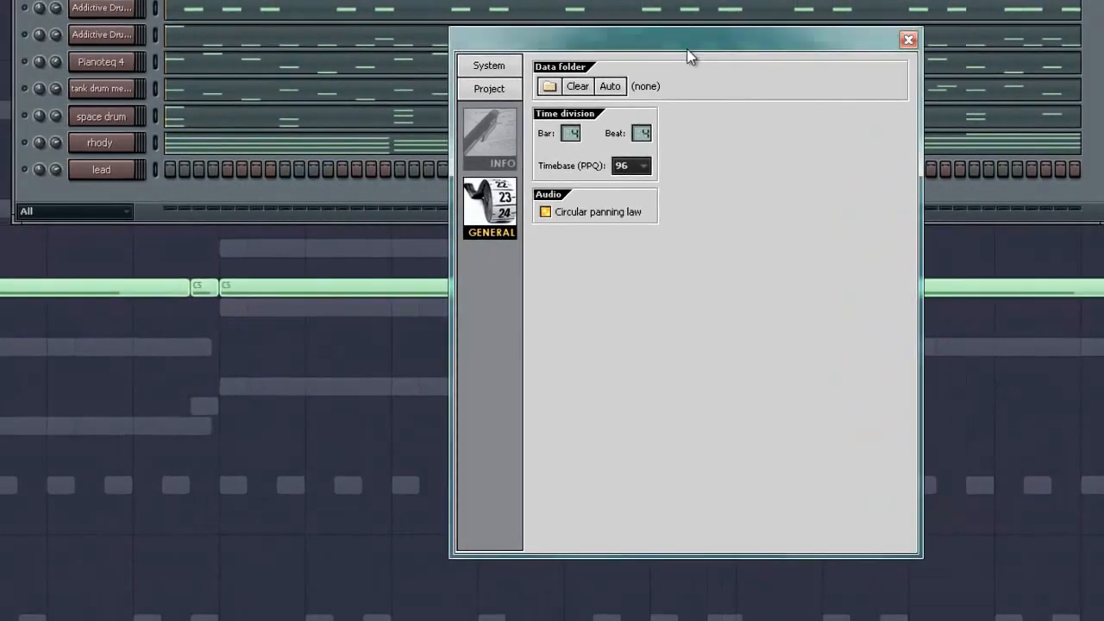
Step: Try a project Beat value of 3 with different beats per bar for Pattern 1, and return Beat to 4
drag(567, 35, 529, 302)
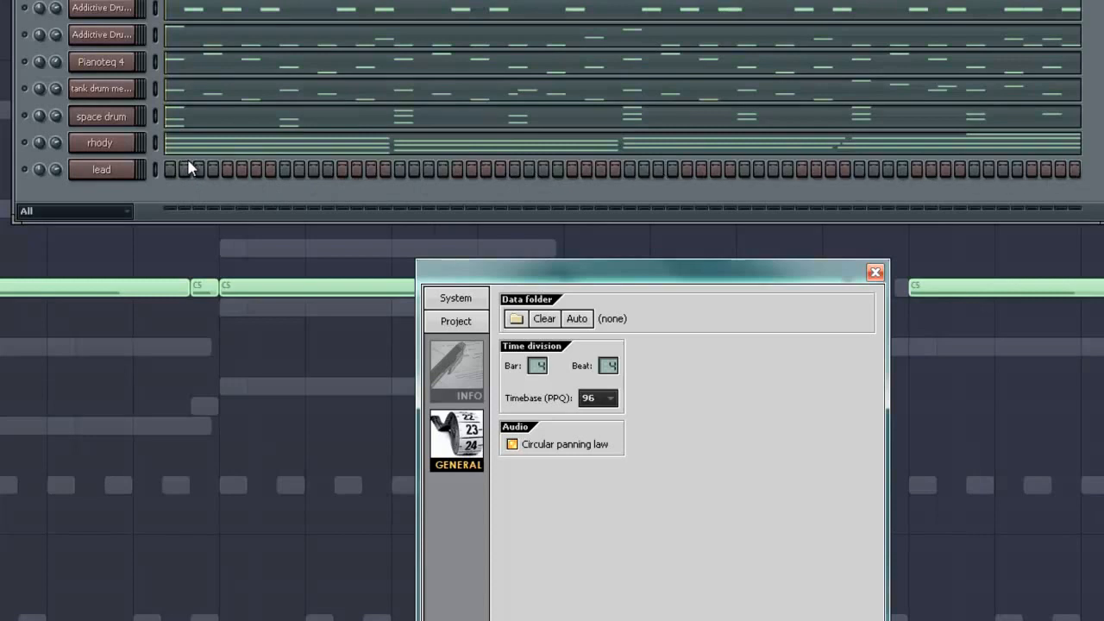
drag(717, 267, 713, 217)
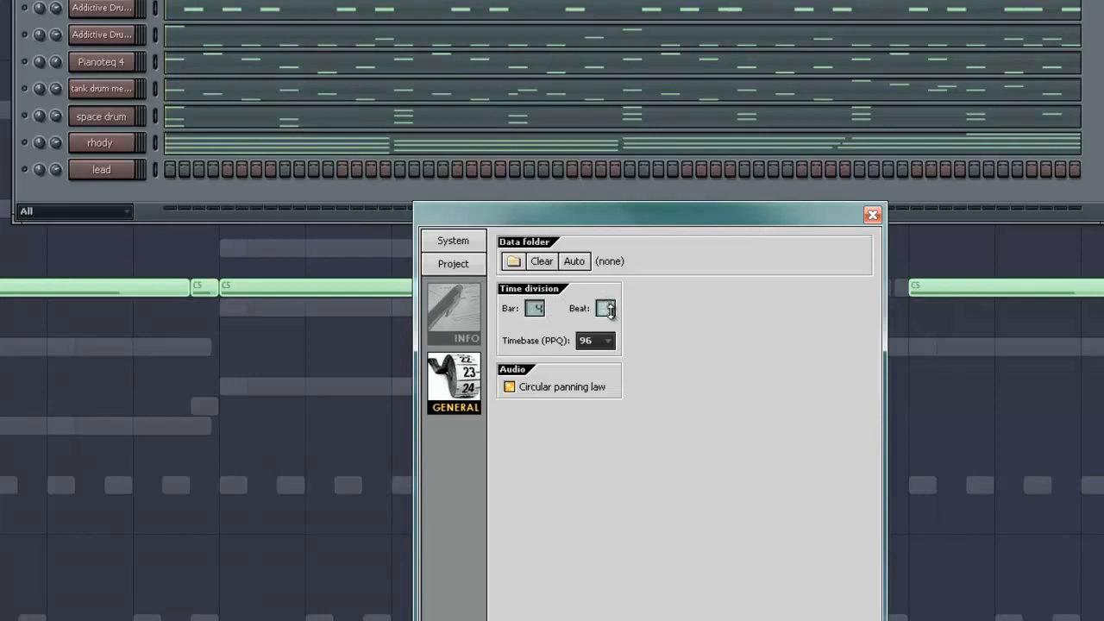
scroll(608, 311, down, 1)
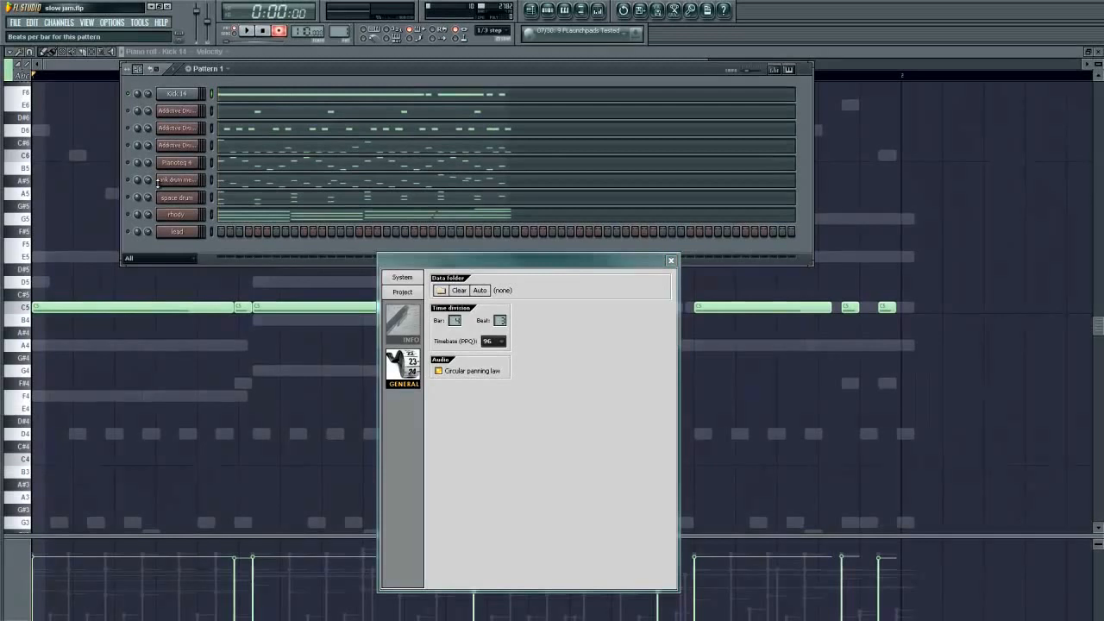
drag(157, 183, 158, 186)
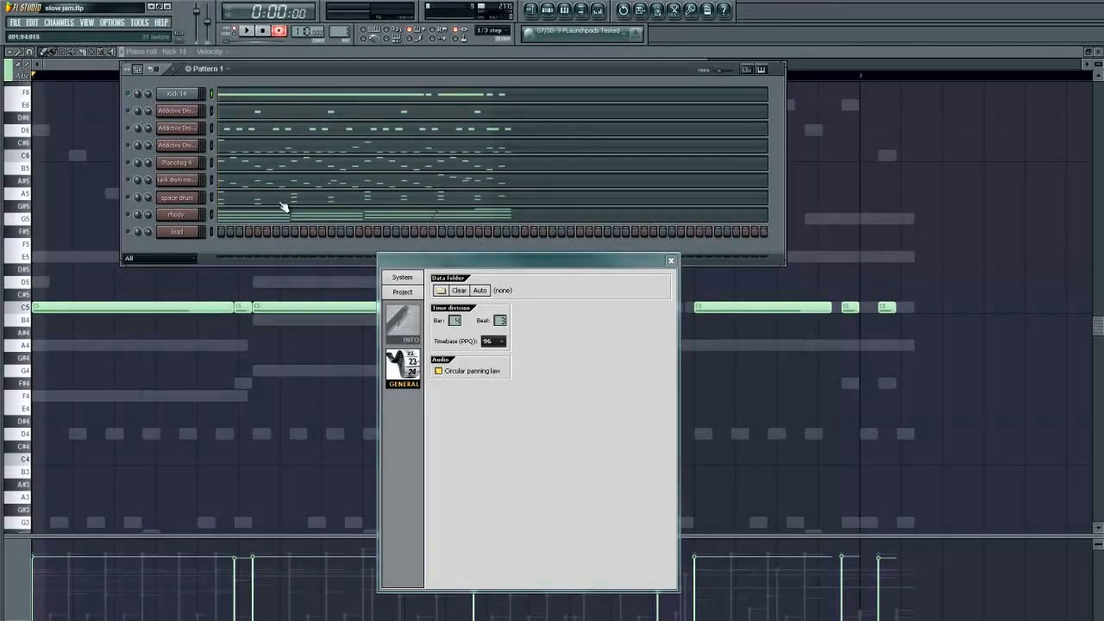
drag(138, 70, 138, 67)
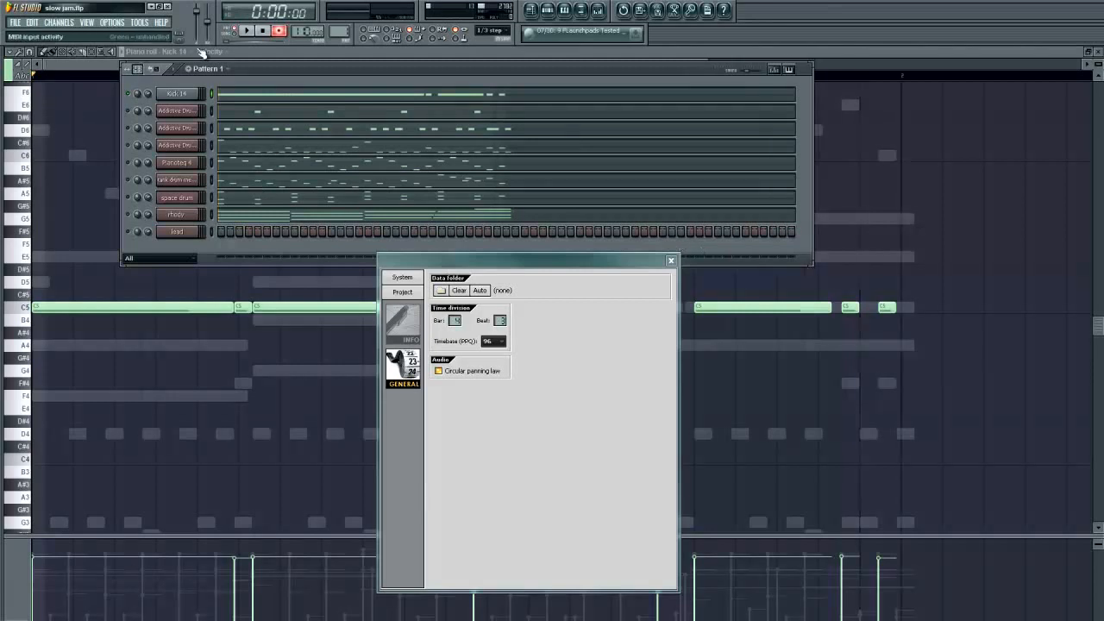
click(500, 321)
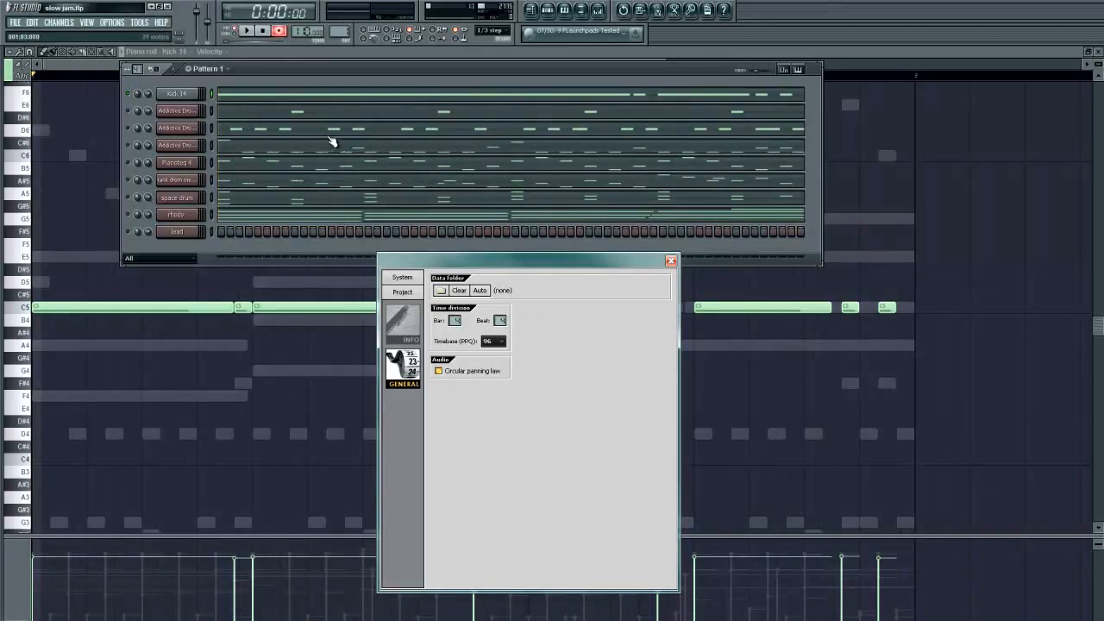
Step: Open the Kick 14 piano roll, look through the snap options without changing them, and close the project settings
click(363, 97)
click(363, 97)
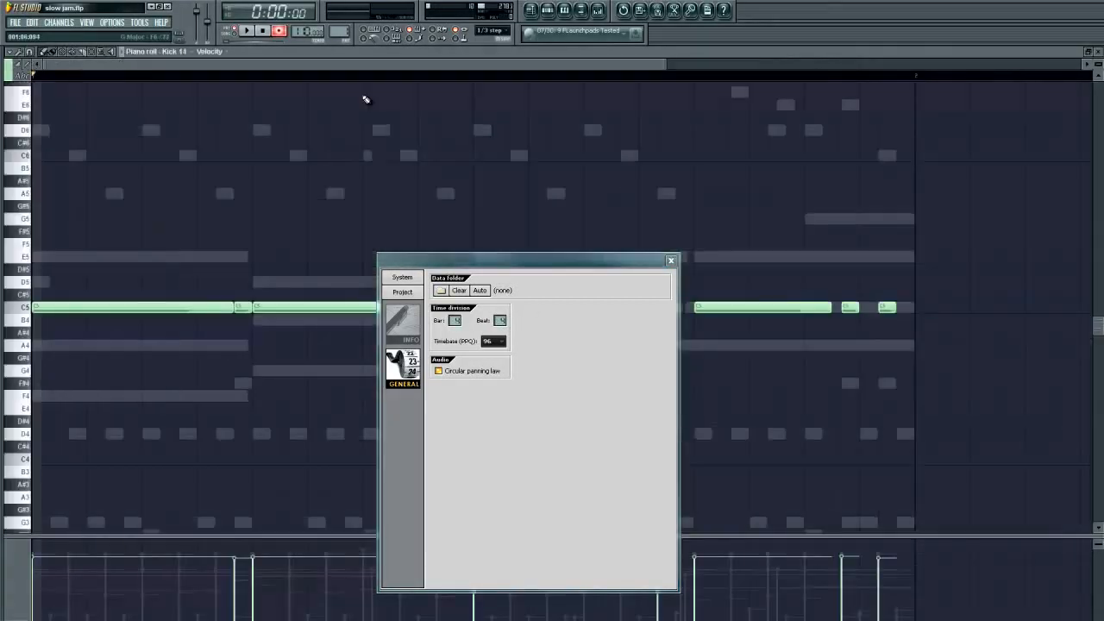
click(491, 31)
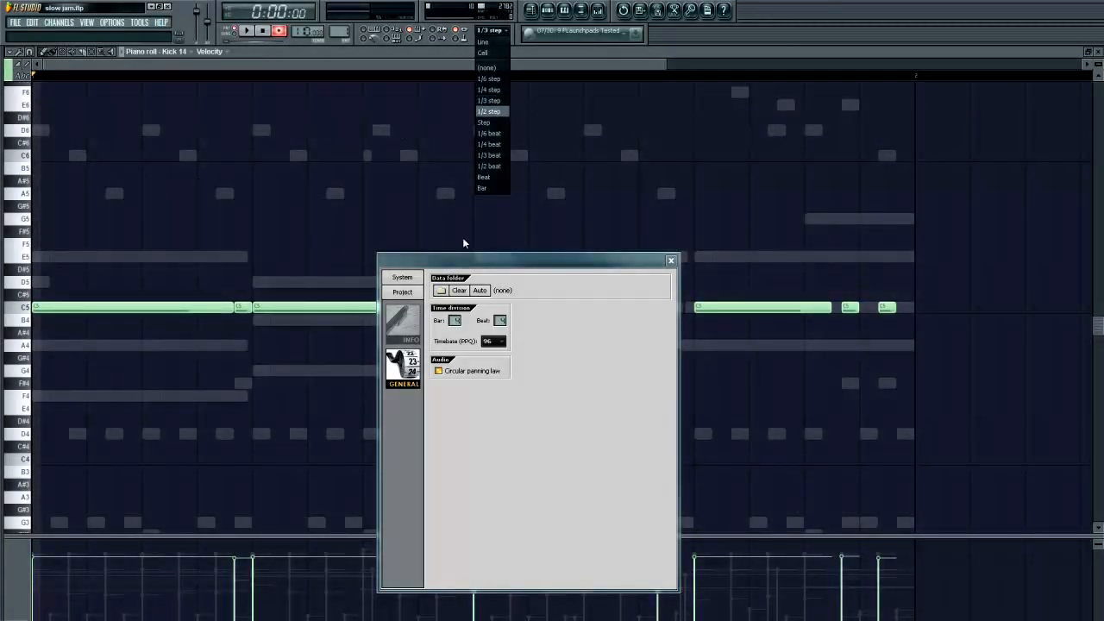
click(890, 219)
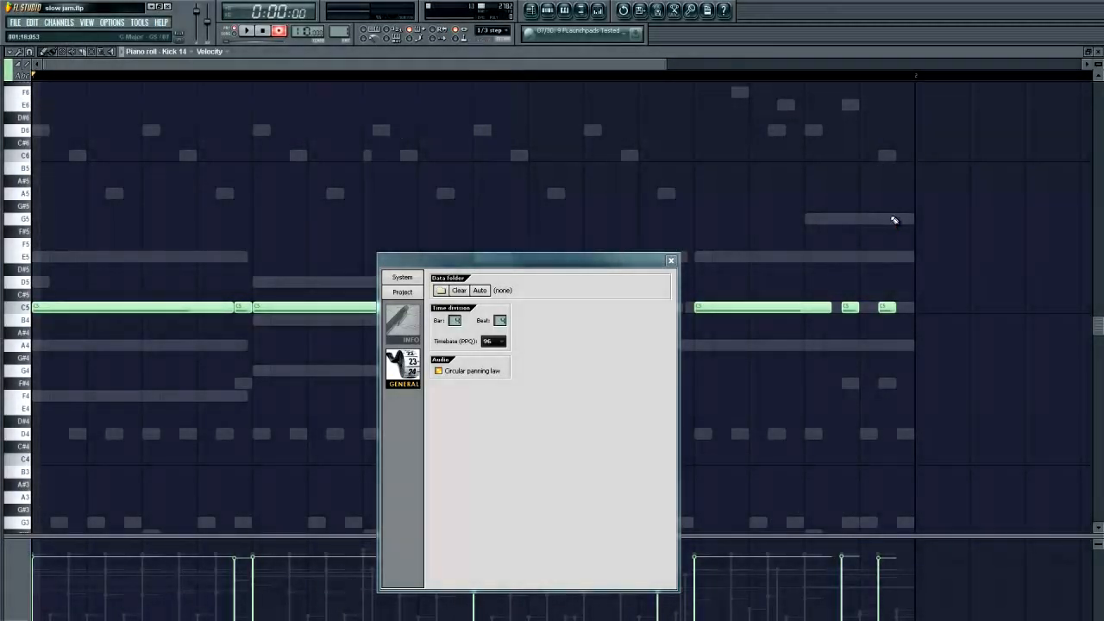
click(670, 260)
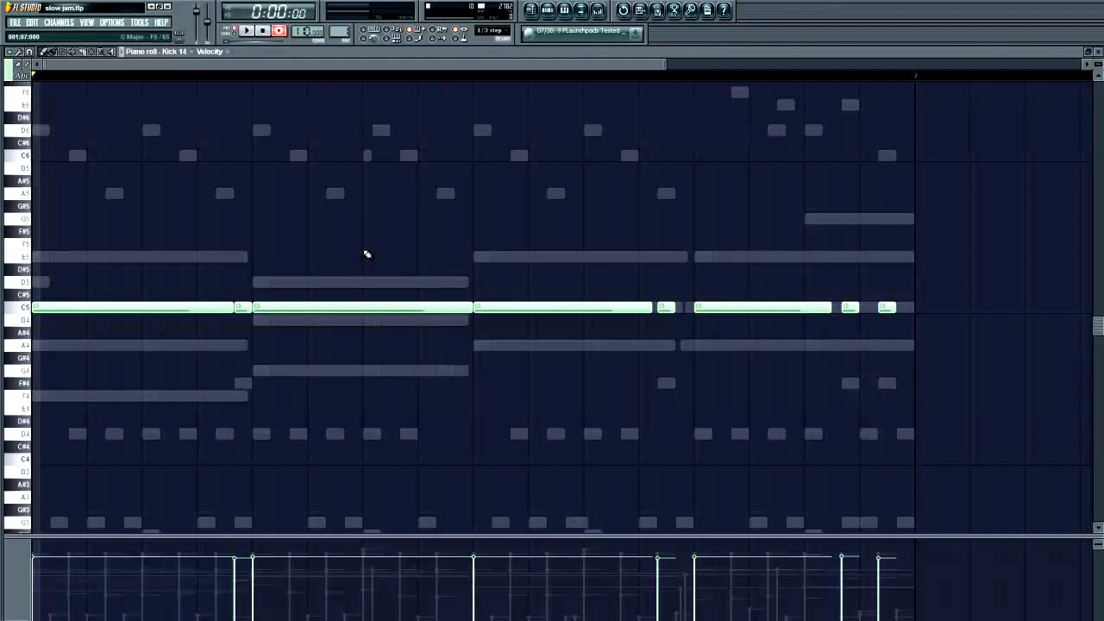
Step: Toggle Score in the recording filter and play back the kick pattern with recording turned off
key(space)
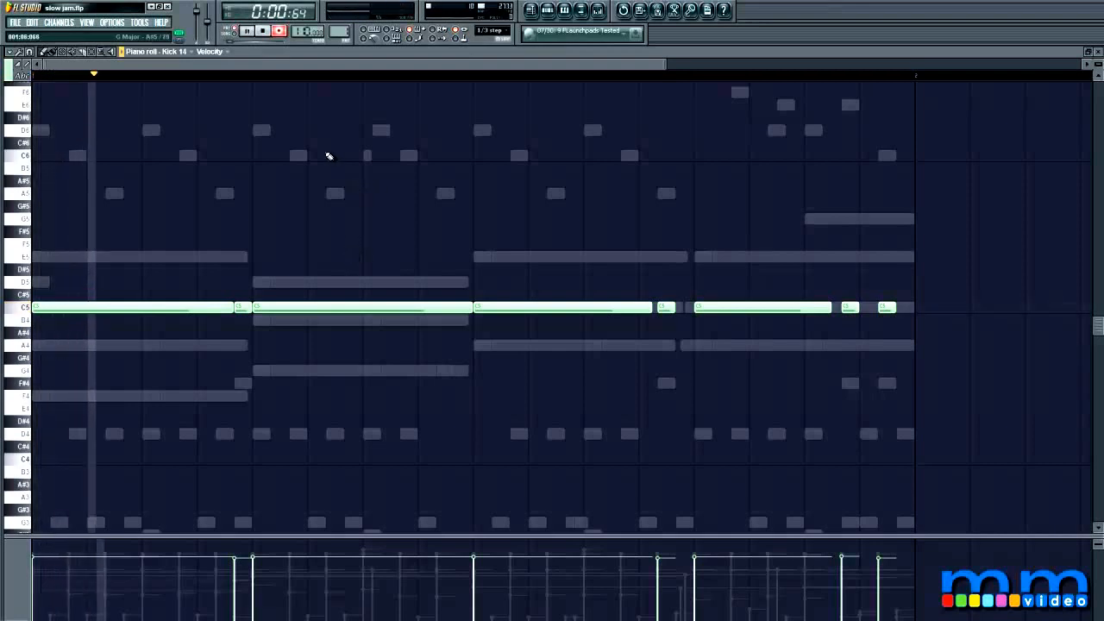
key(space)
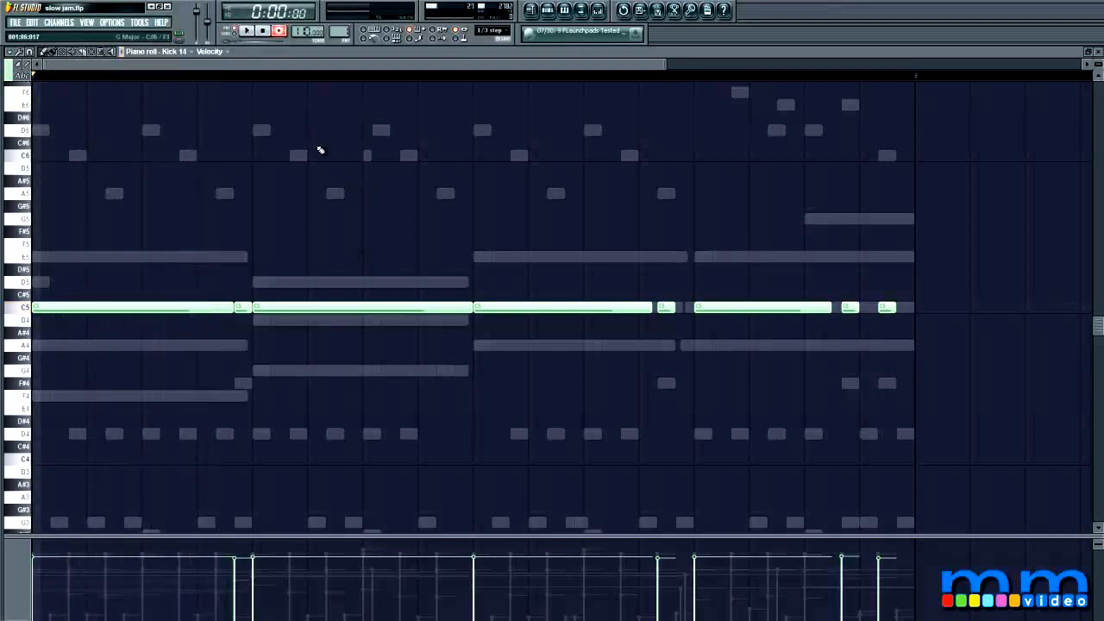
right_click(281, 33)
click(298, 58)
right_click(281, 33)
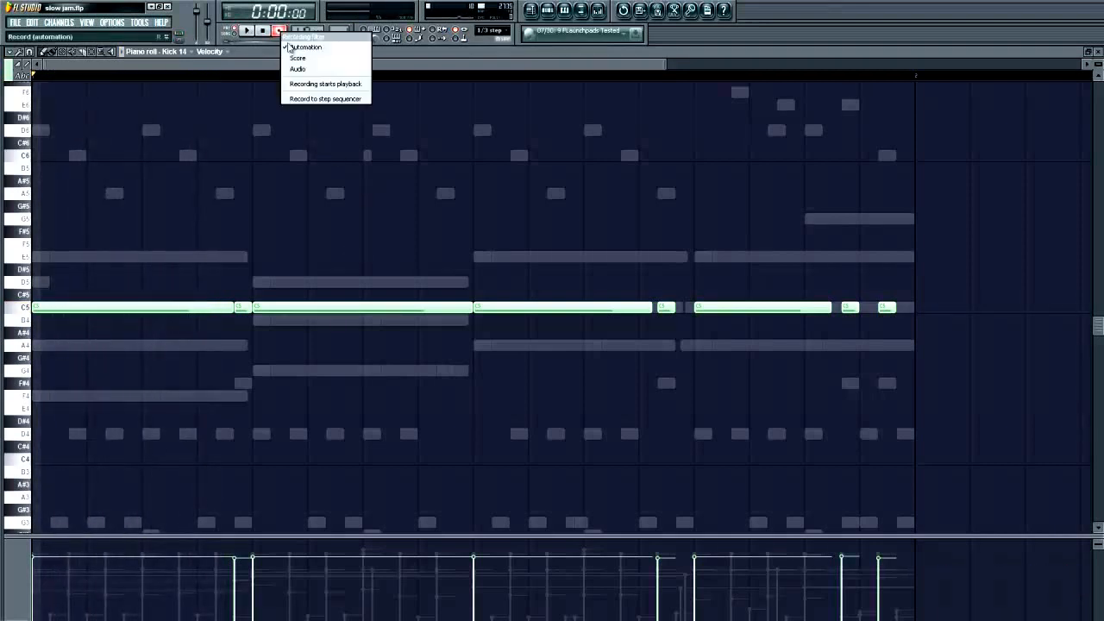
click(312, 58)
key(space)
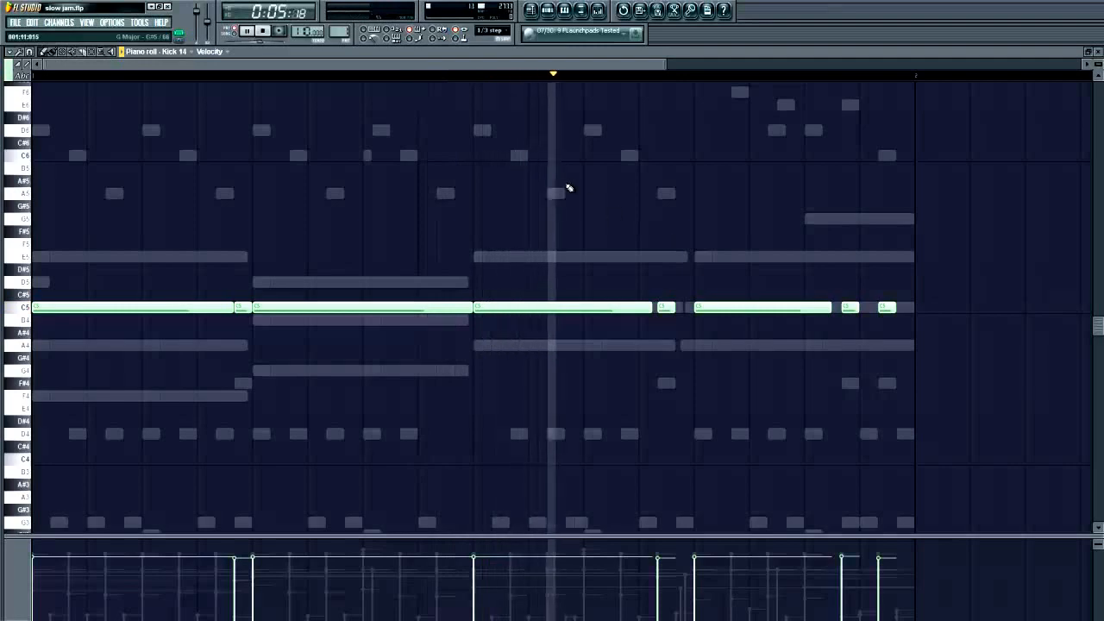
Step: Show Pattern 1's channels, view the first Addictive Drums kit, and play that channel together with Kick 14
click(551, 13)
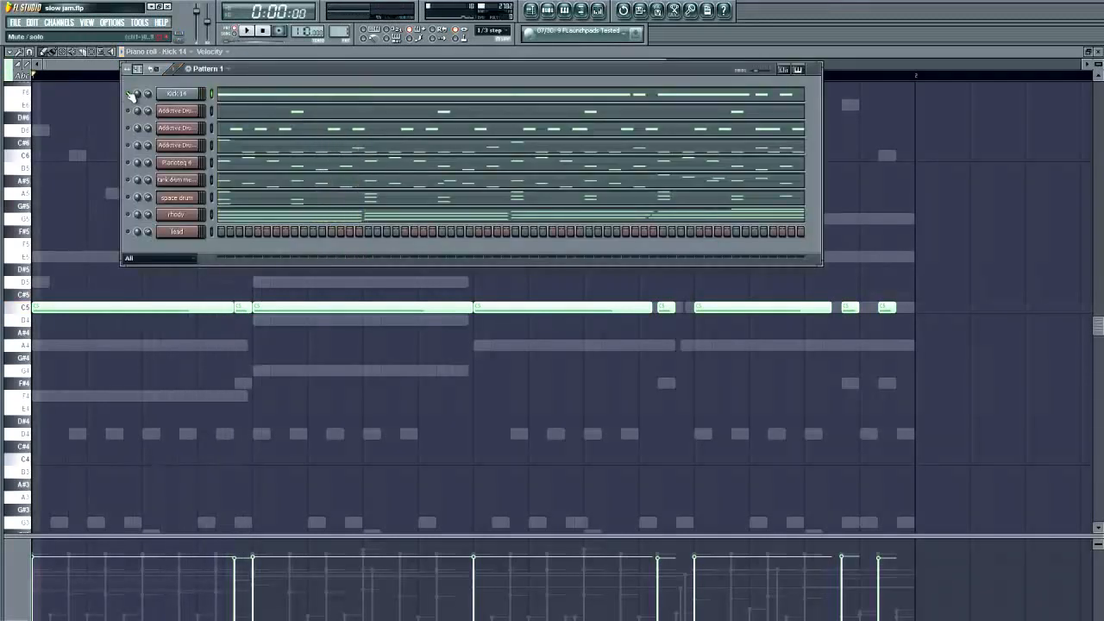
key(space)
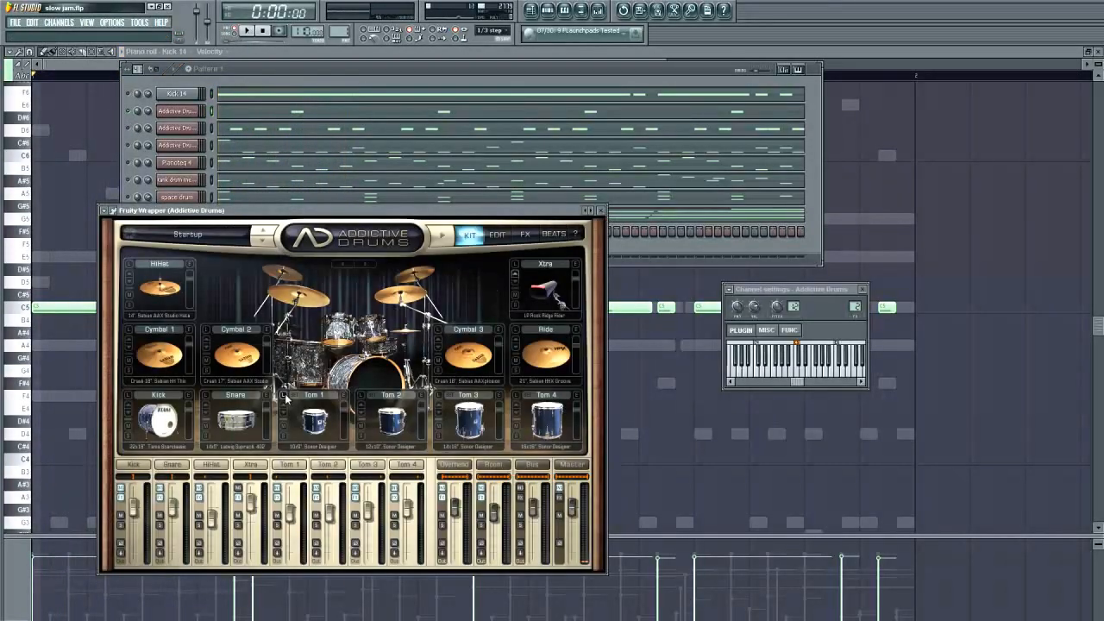
click(600, 209)
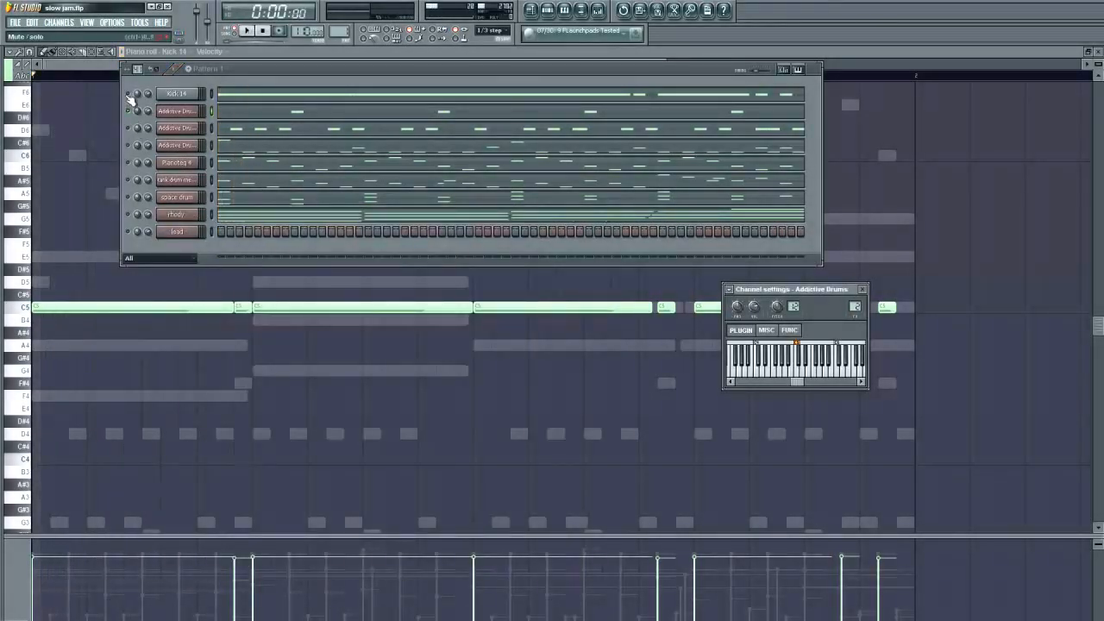
key(space)
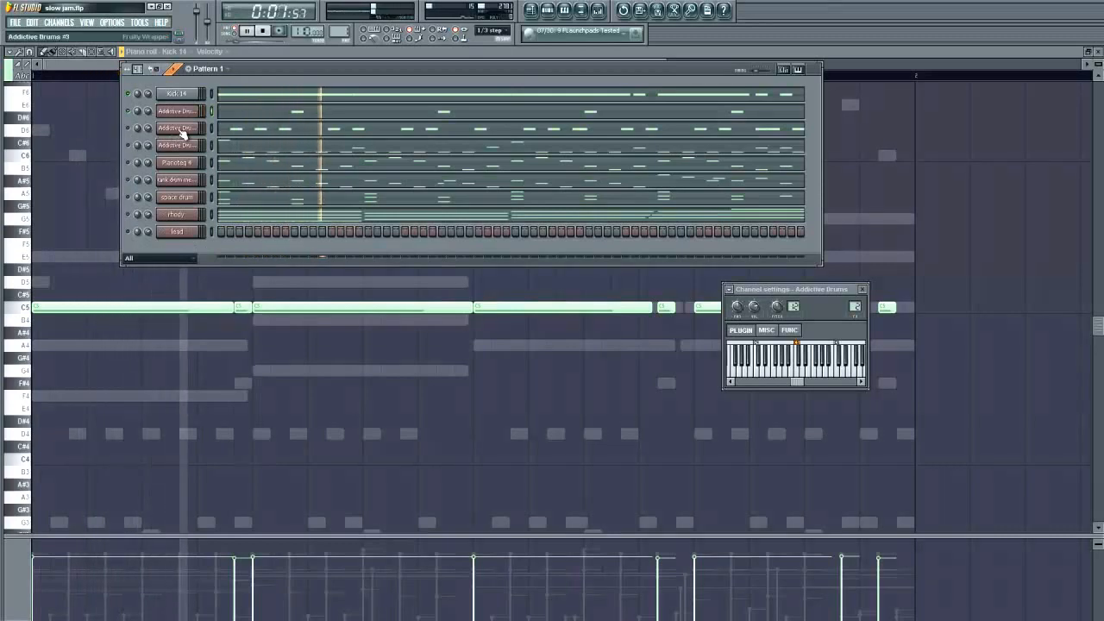
Step: Open the Addictive Drums #3 kit and play back the pattern repeatedly to hear that channel's part
click(177, 128)
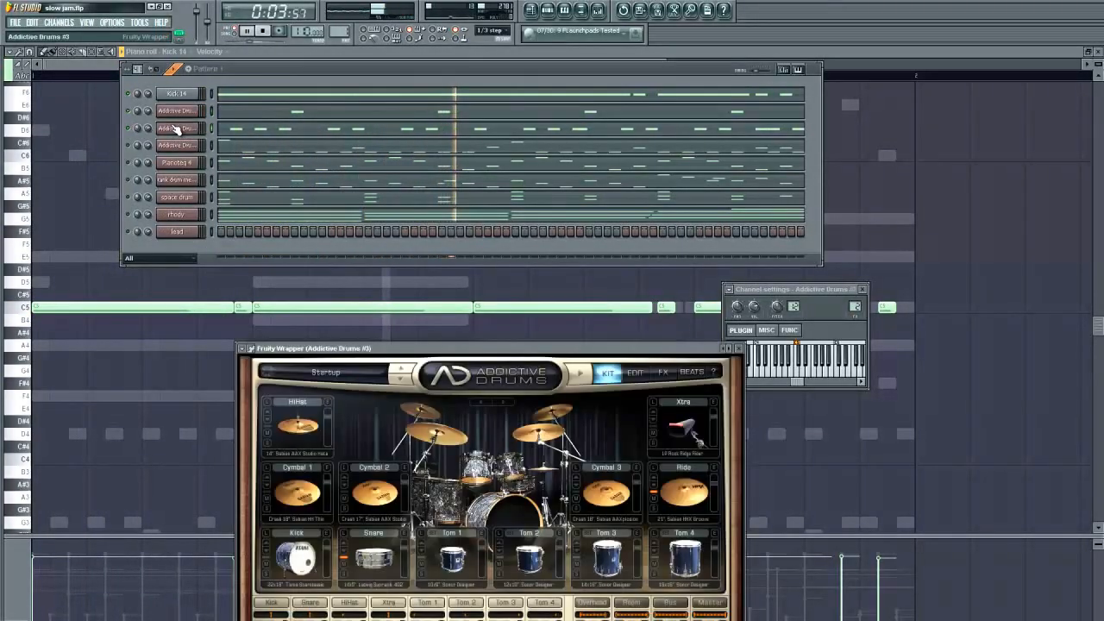
key(space)
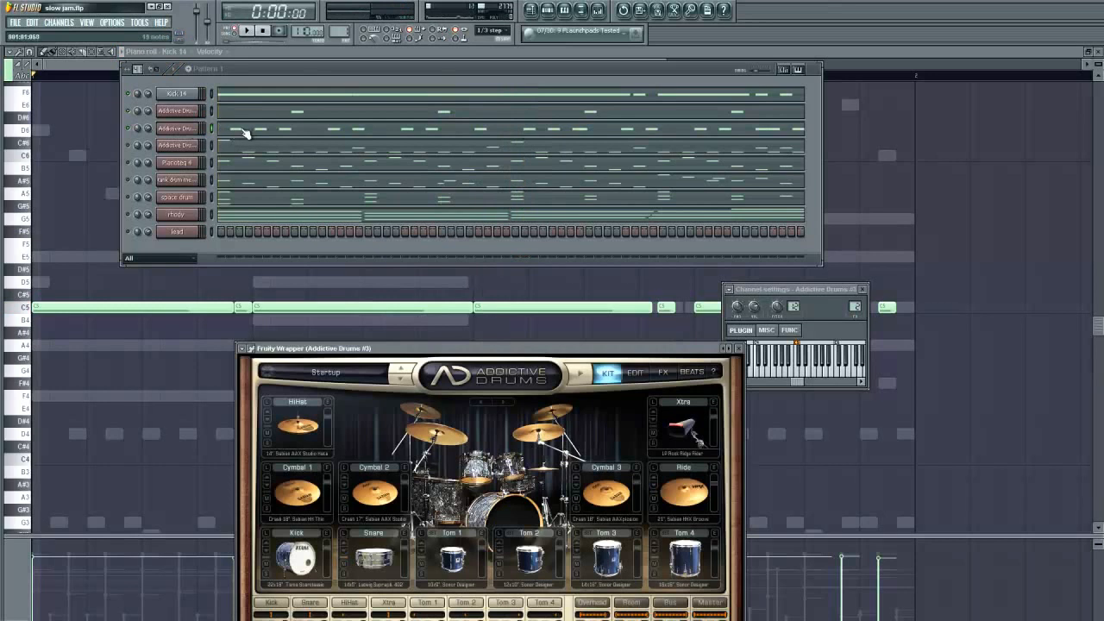
key(space)
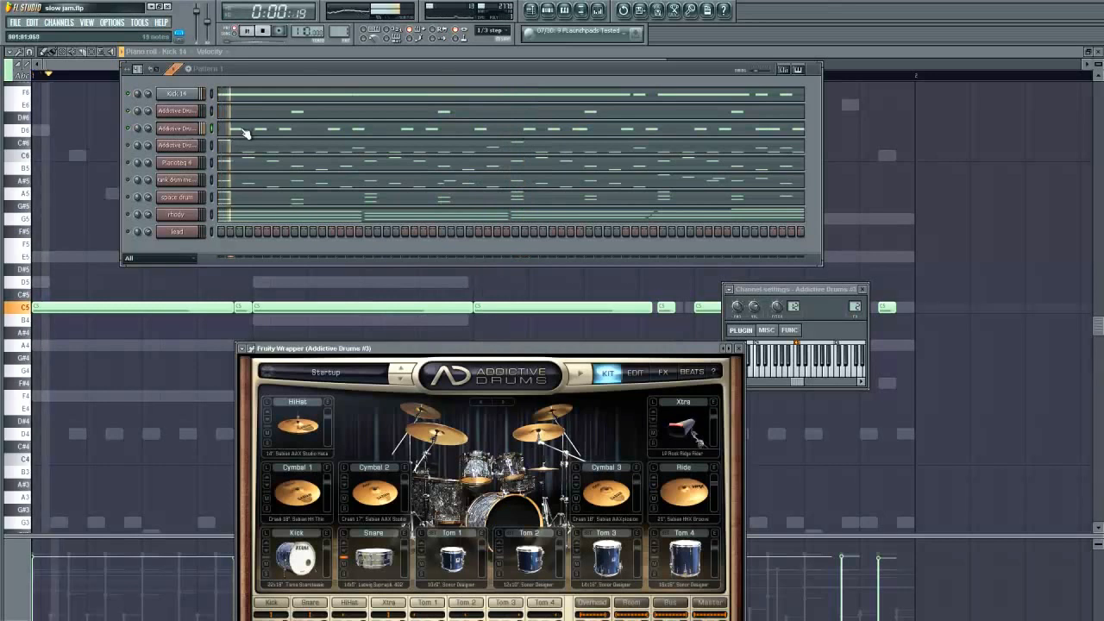
click(245, 245)
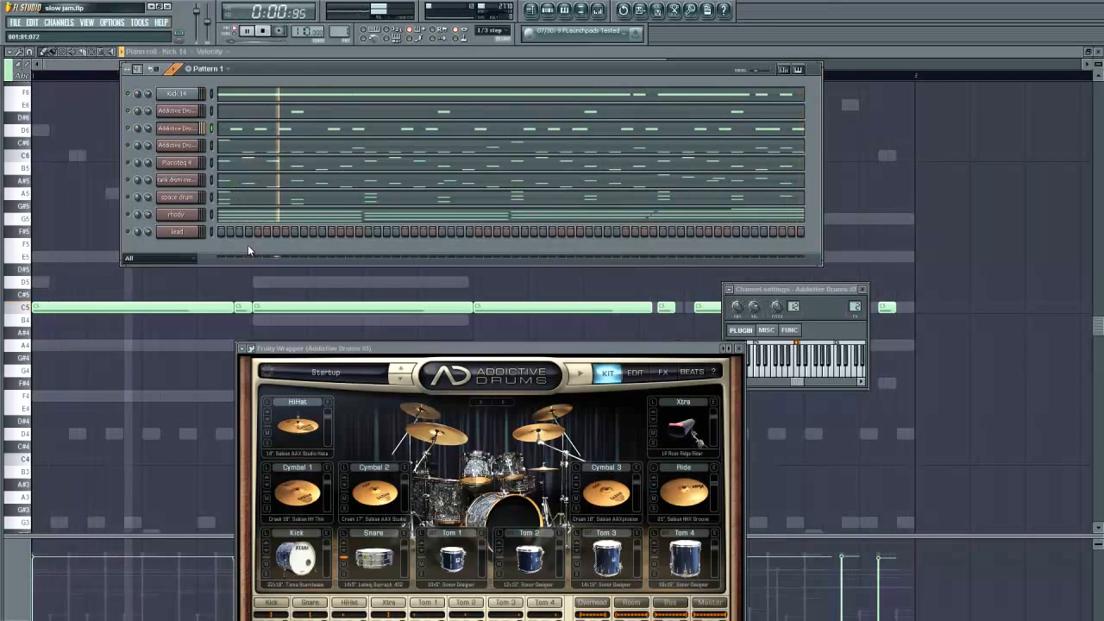
key(space)
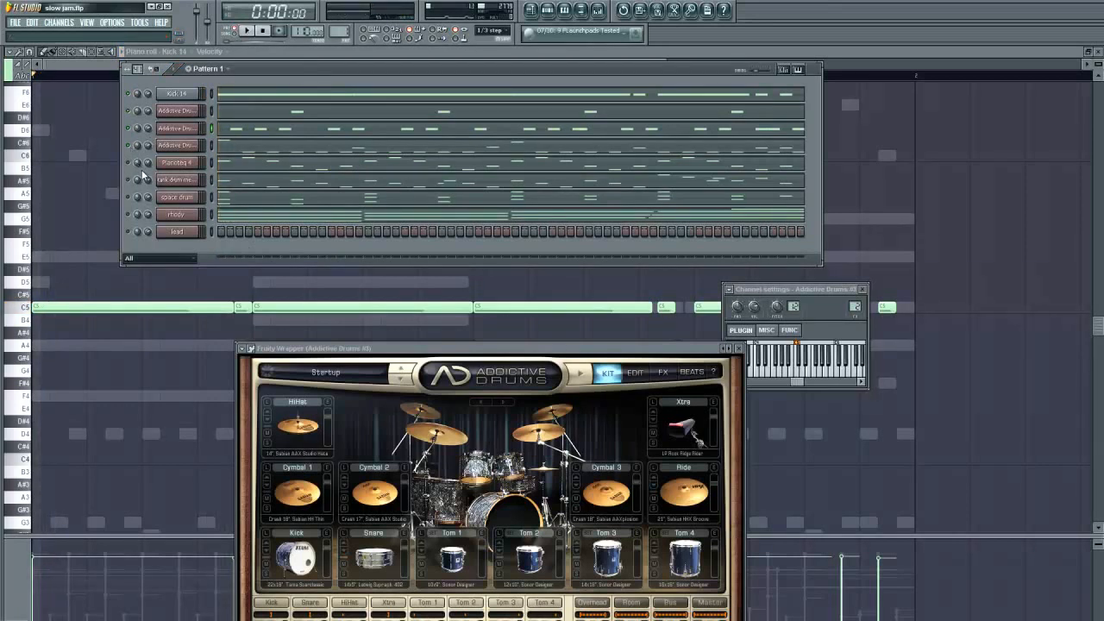
key(space)
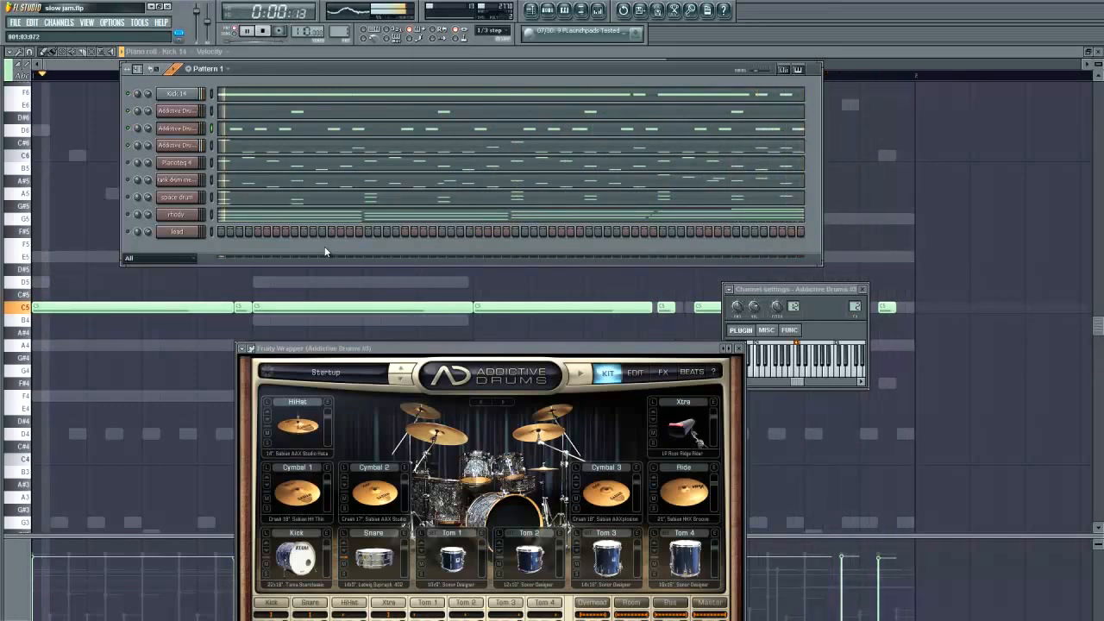
key(space)
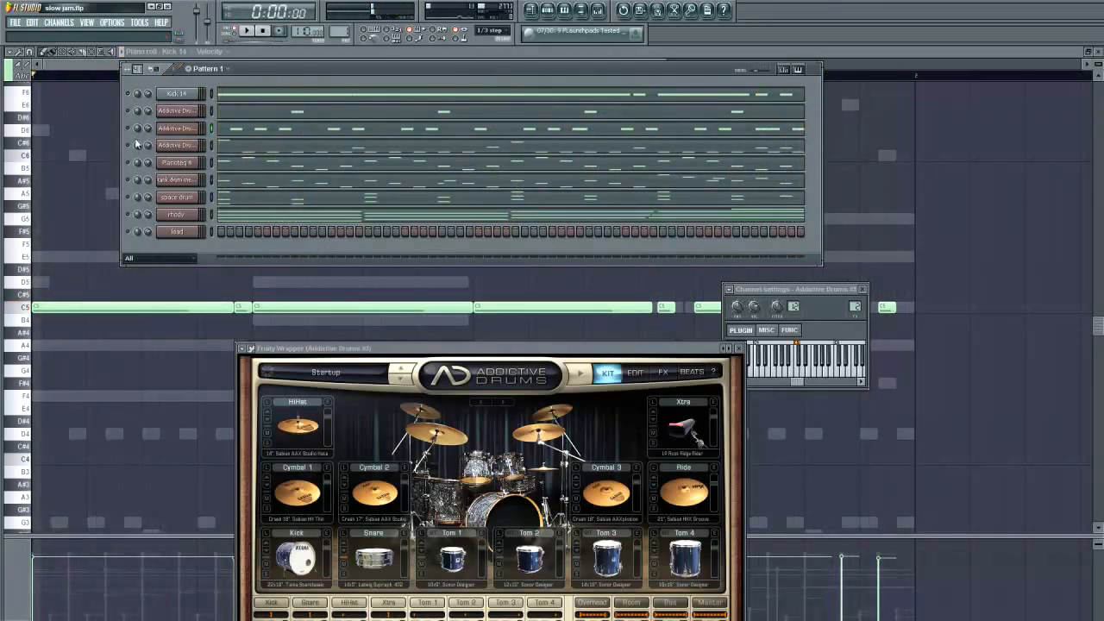
Step: Open the Pianoteq 4 instrument with the D4 Cinematic preset and show its effects settings
click(181, 162)
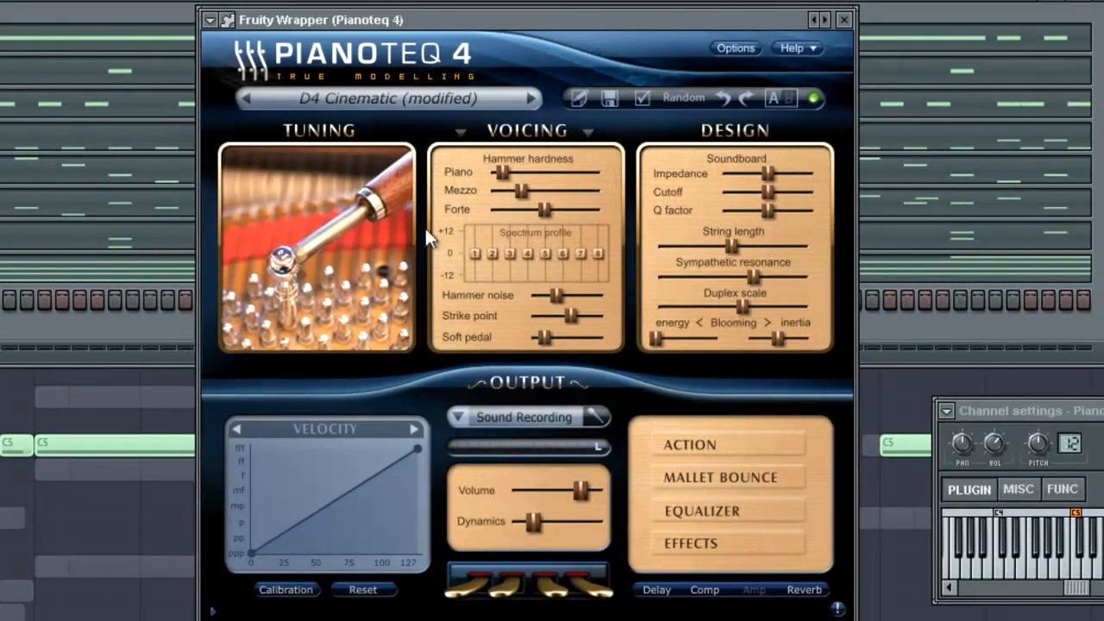
click(696, 543)
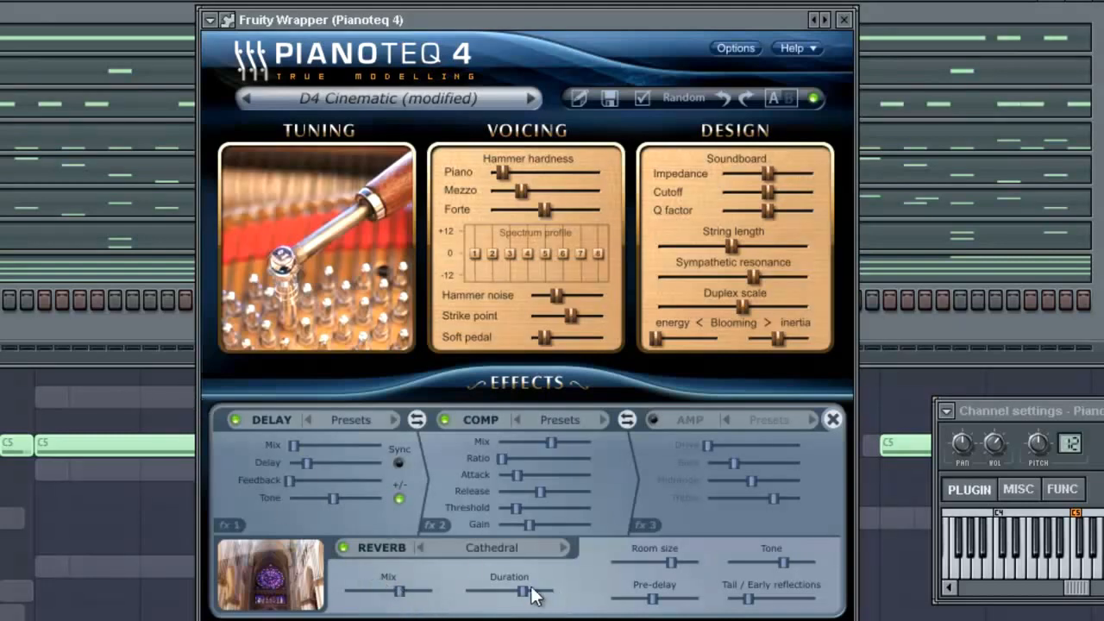
click(7, 355)
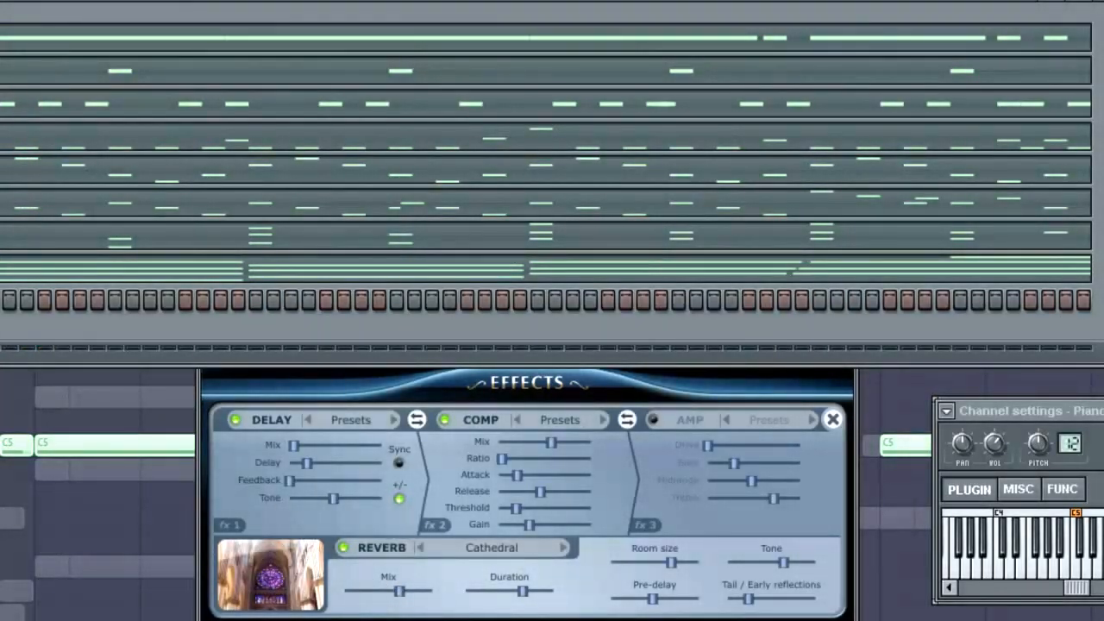
Step: Play the Pianoteq 4 channel and examine its melody notes in the piano roll
key(space)
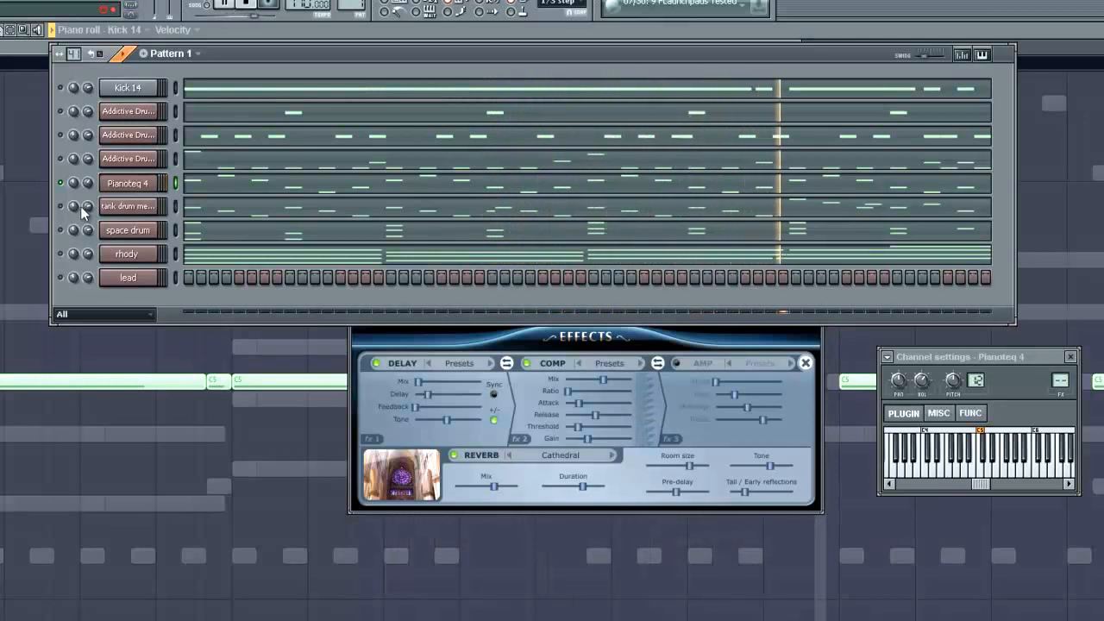
click(217, 180)
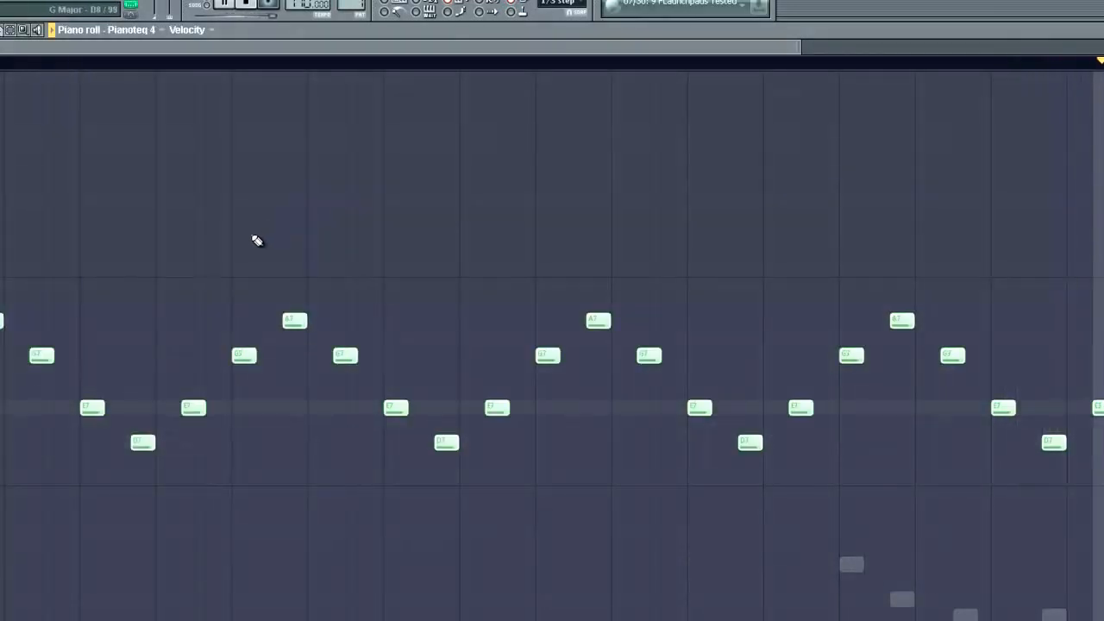
key(Escape)
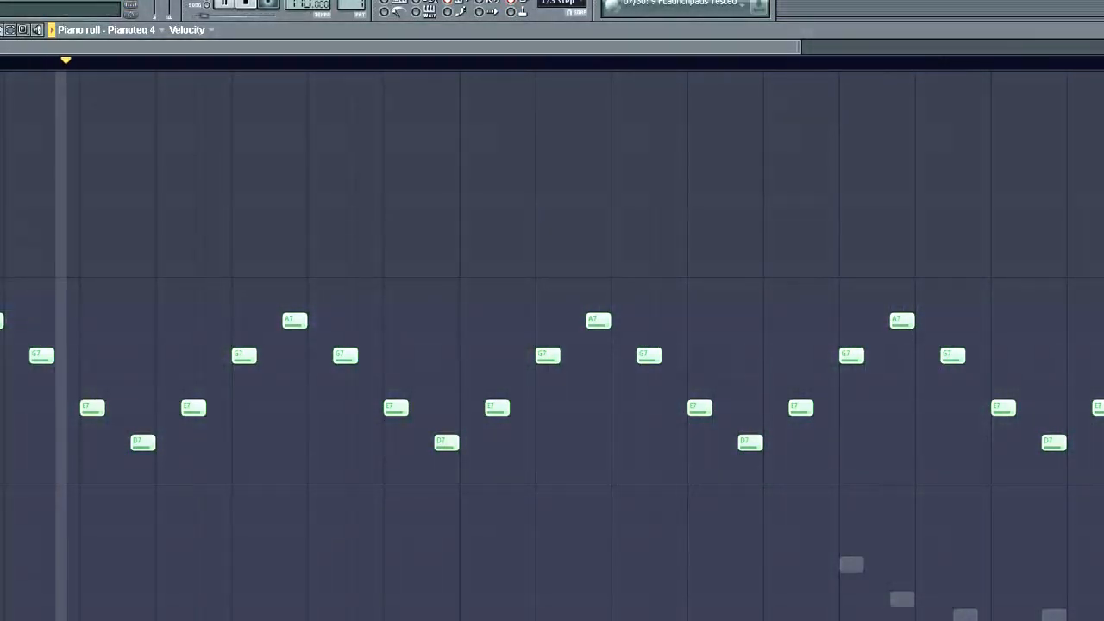
key(Escape)
key(space)
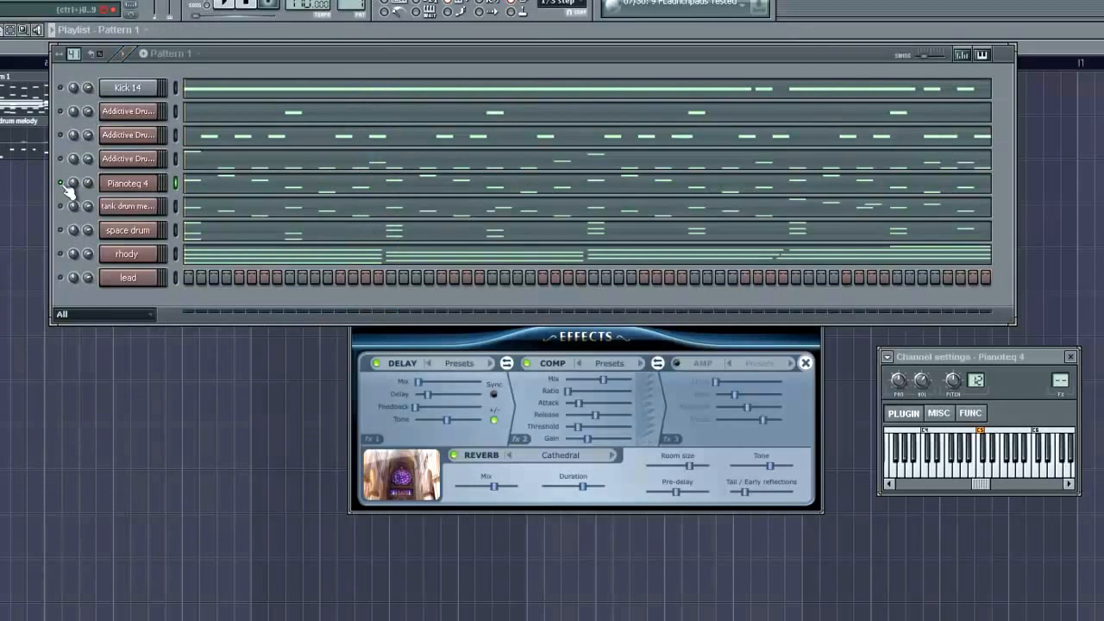
Step: Solo the tank drum melody channel and review its instrument's effects settings and its piano roll notes
click(62, 182)
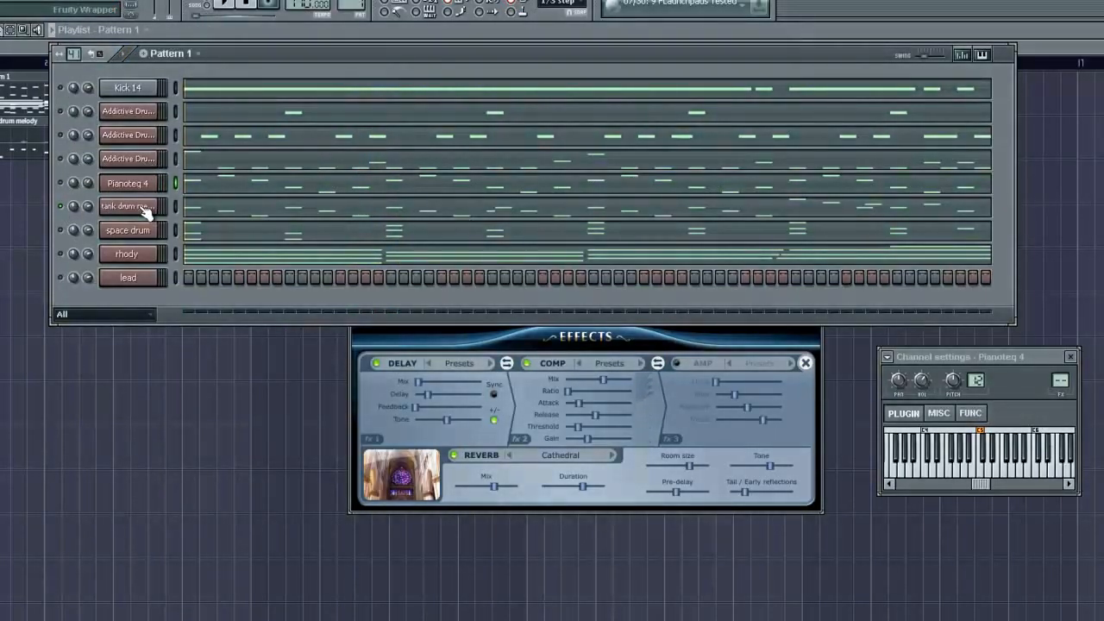
click(129, 207)
drag(400, 371, 426, 321)
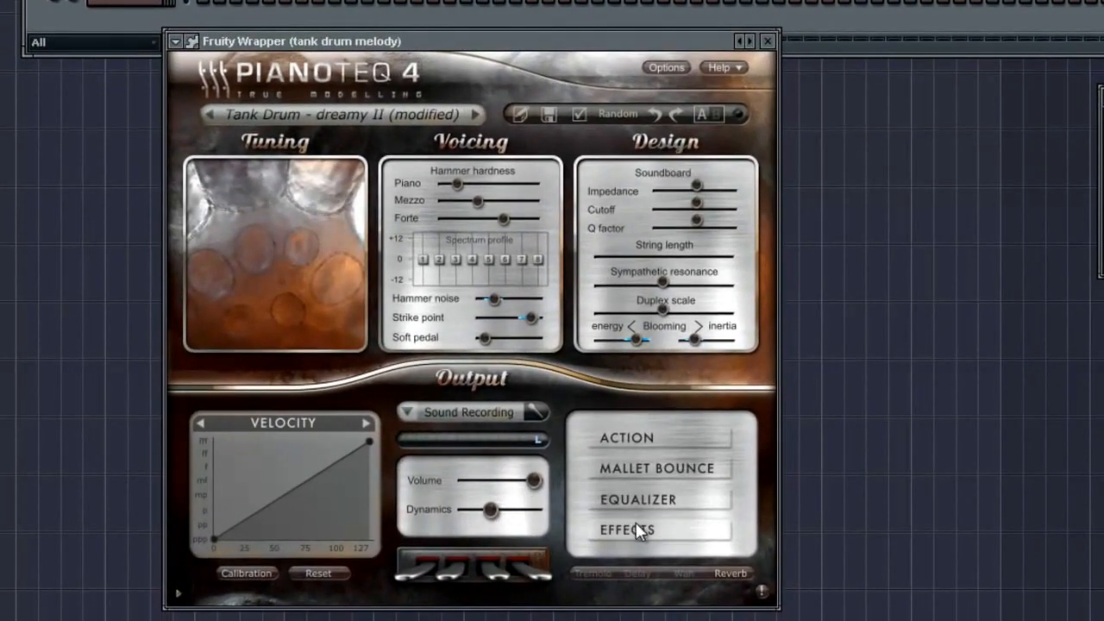
click(636, 527)
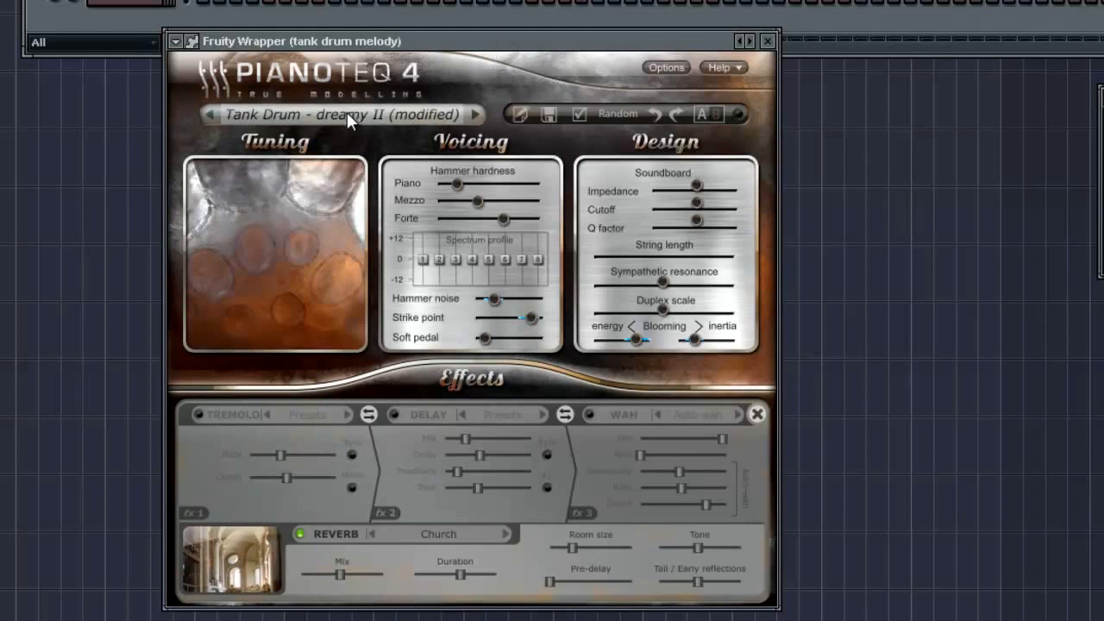
click(138, 21)
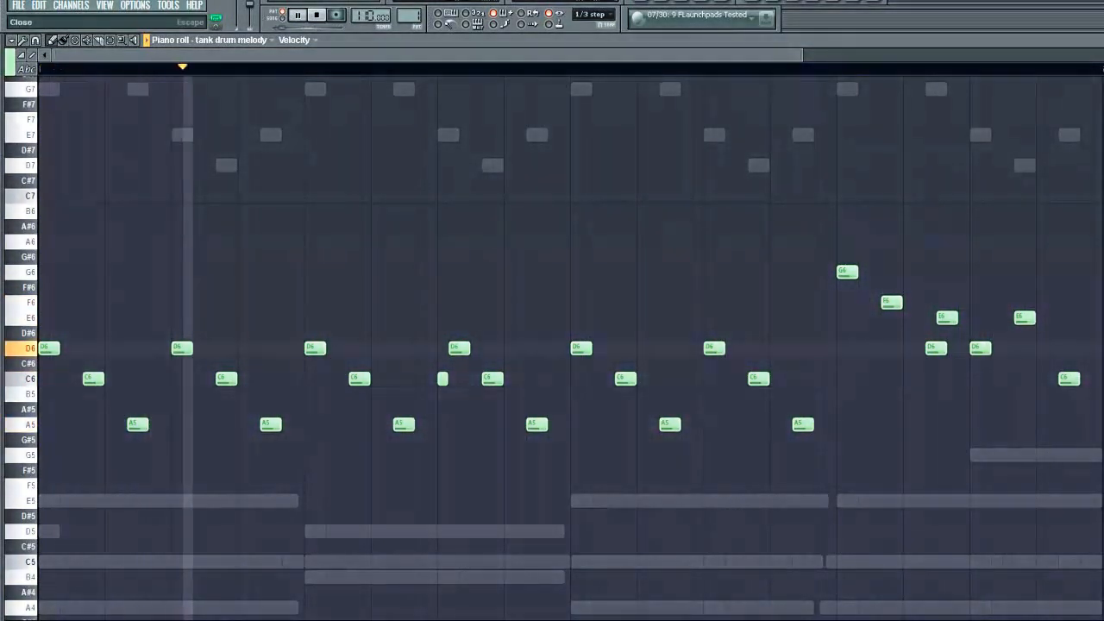
click(1102, 40)
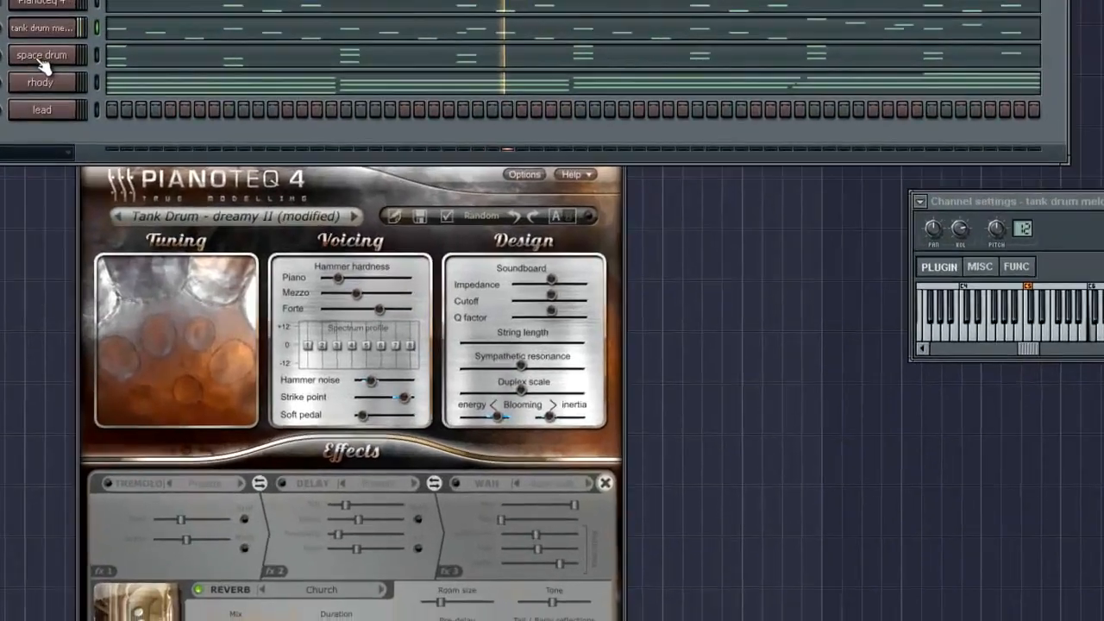
Step: Open the space drum instrument and look through its preset list down to the Steel Pans, keeping the current preset
click(211, 216)
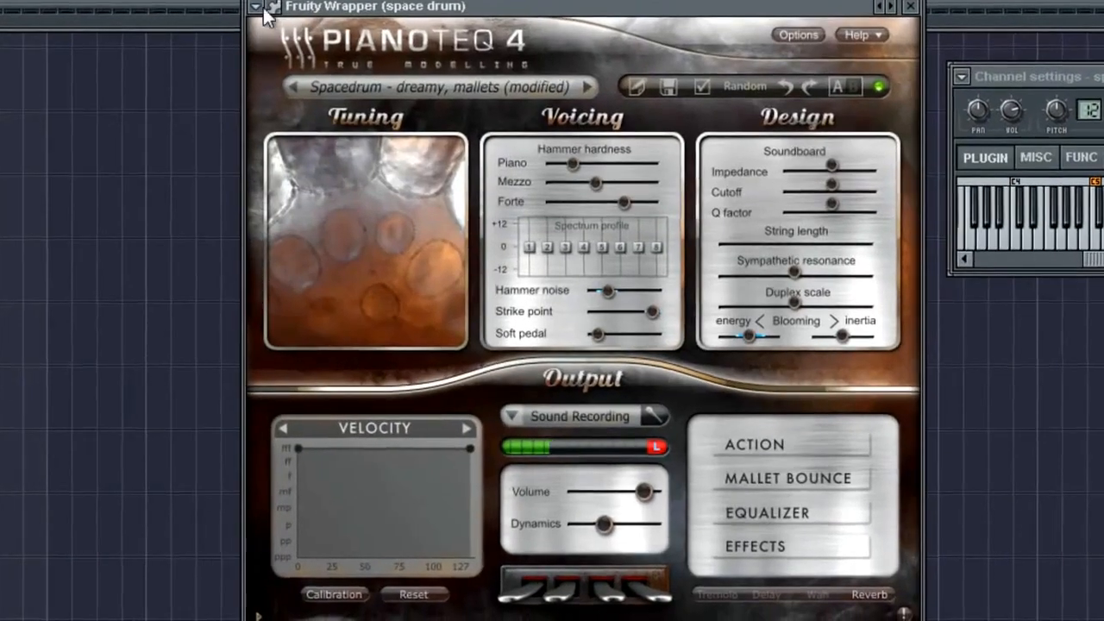
click(382, 87)
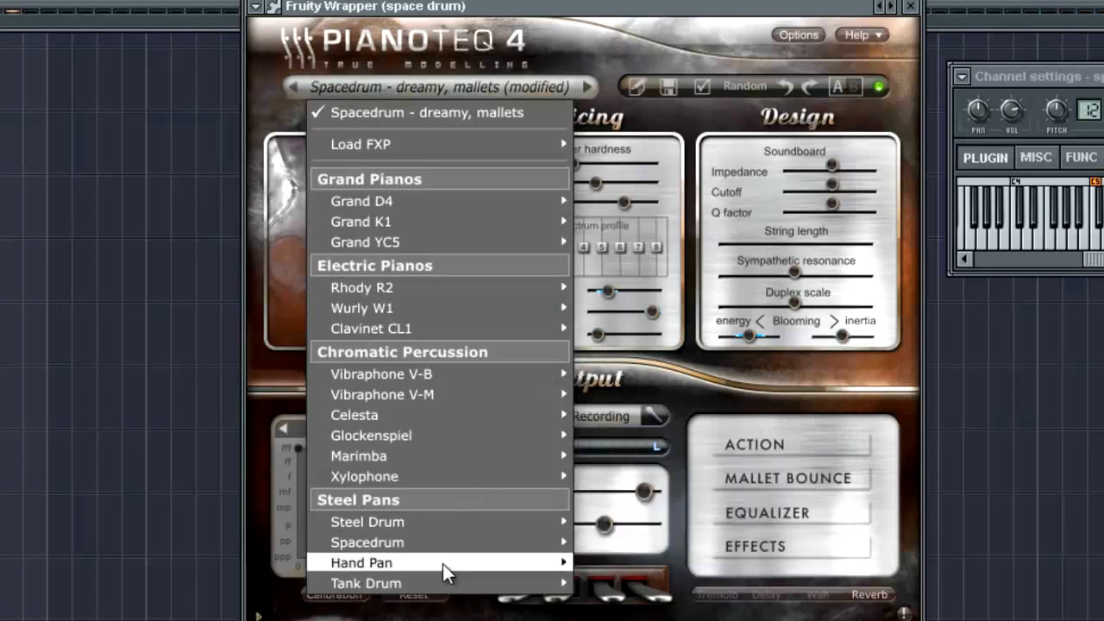
mouse_move(445, 568)
mouse_move(426, 585)
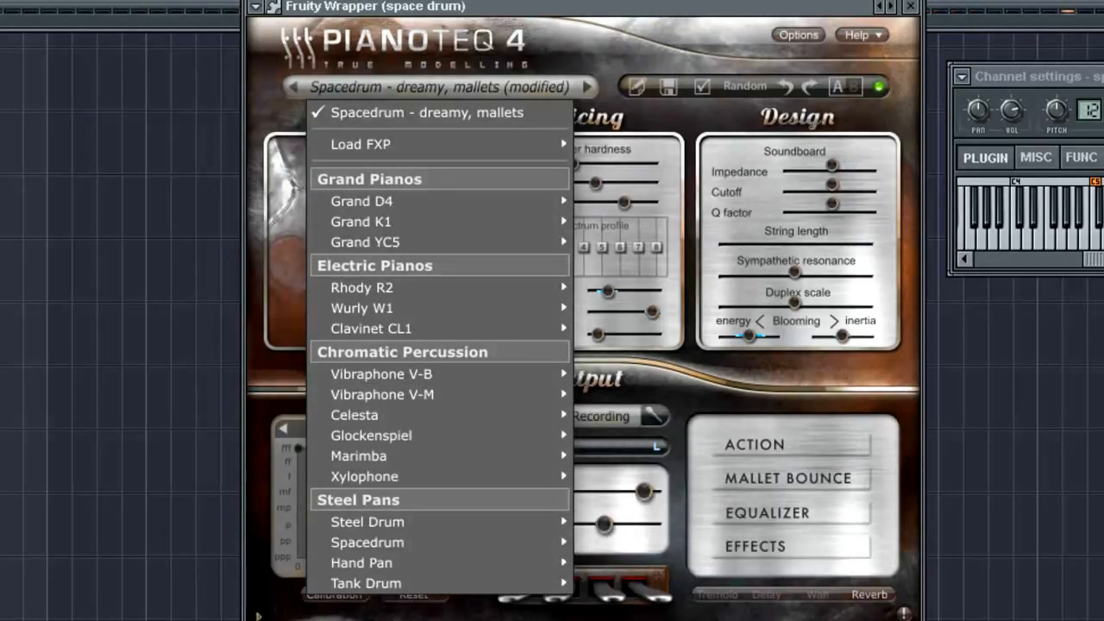
key(Escape)
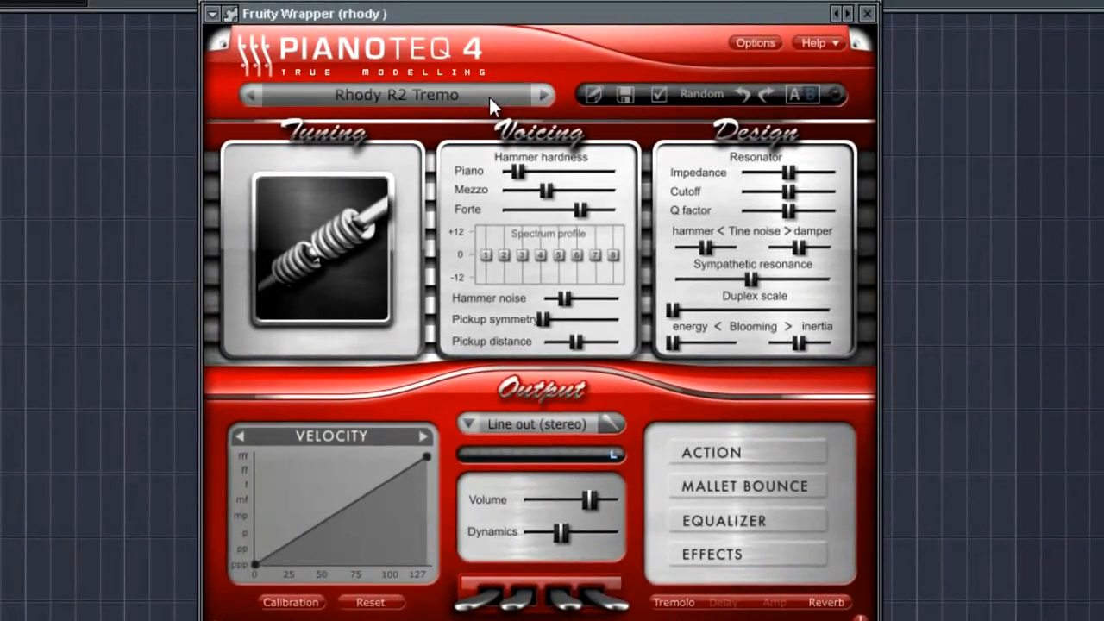
Step: Look through the Rhody R2 presets in the rhody channel's instrument, keeping the Rhody R2 Tremo preset
click(489, 92)
mouse_move(428, 306)
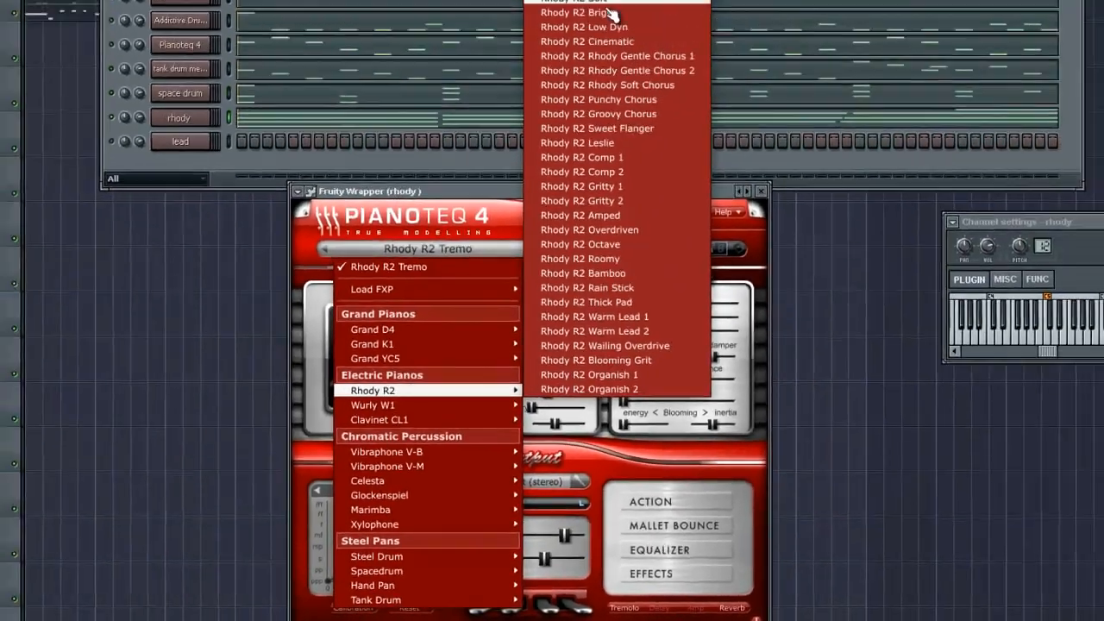
click(311, 226)
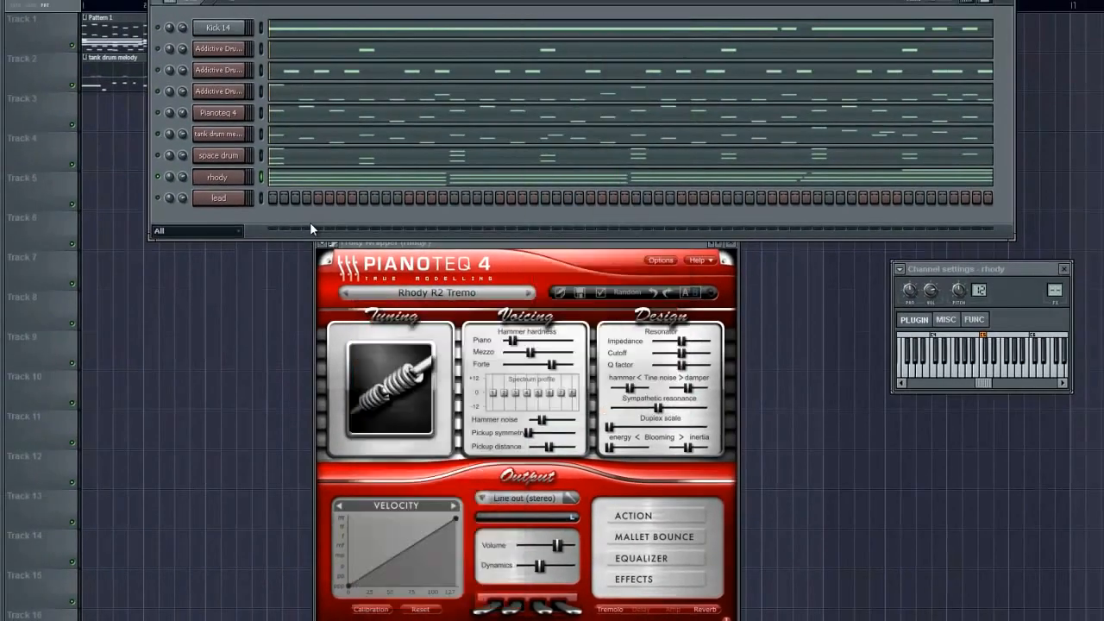
Step: Open the rhody channel's piano roll and play through its sustained chord progression
click(324, 183)
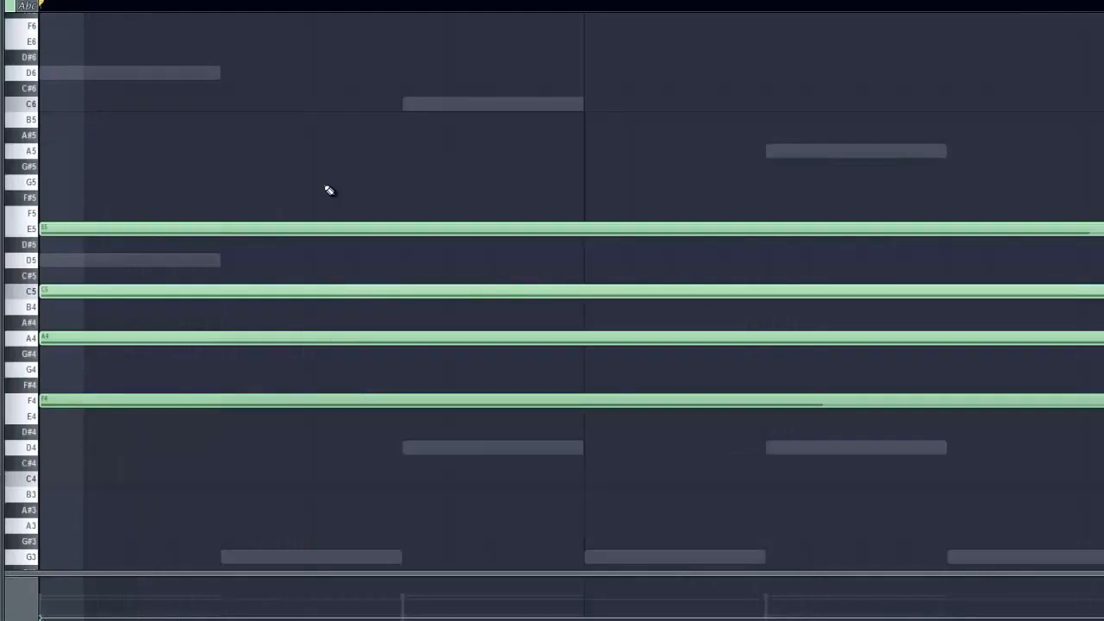
scroll(324, 184, down, 3)
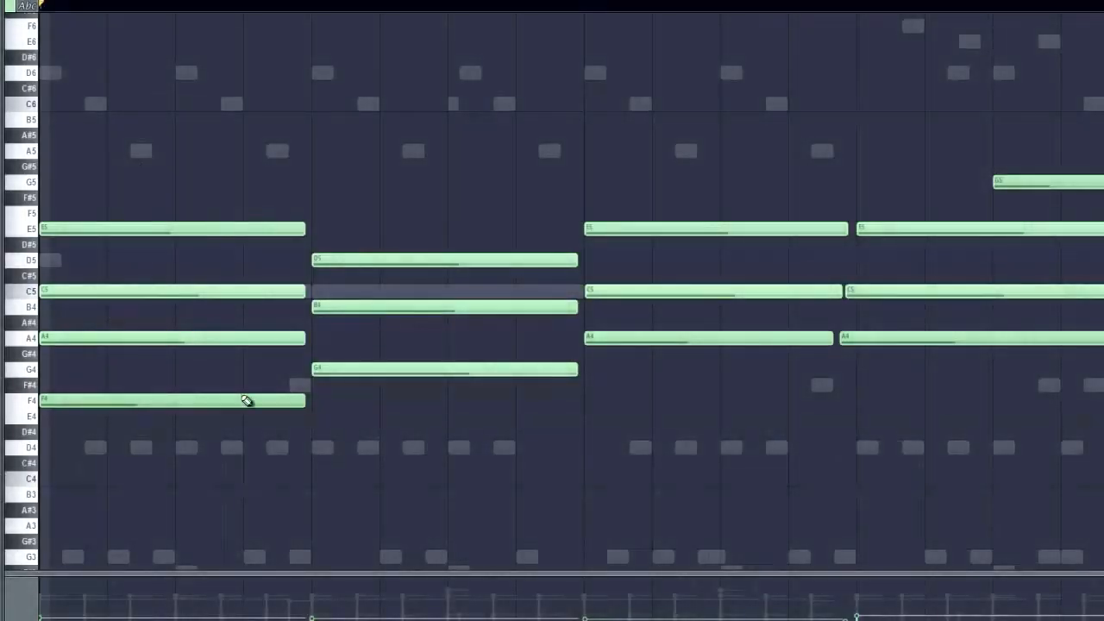
key(space)
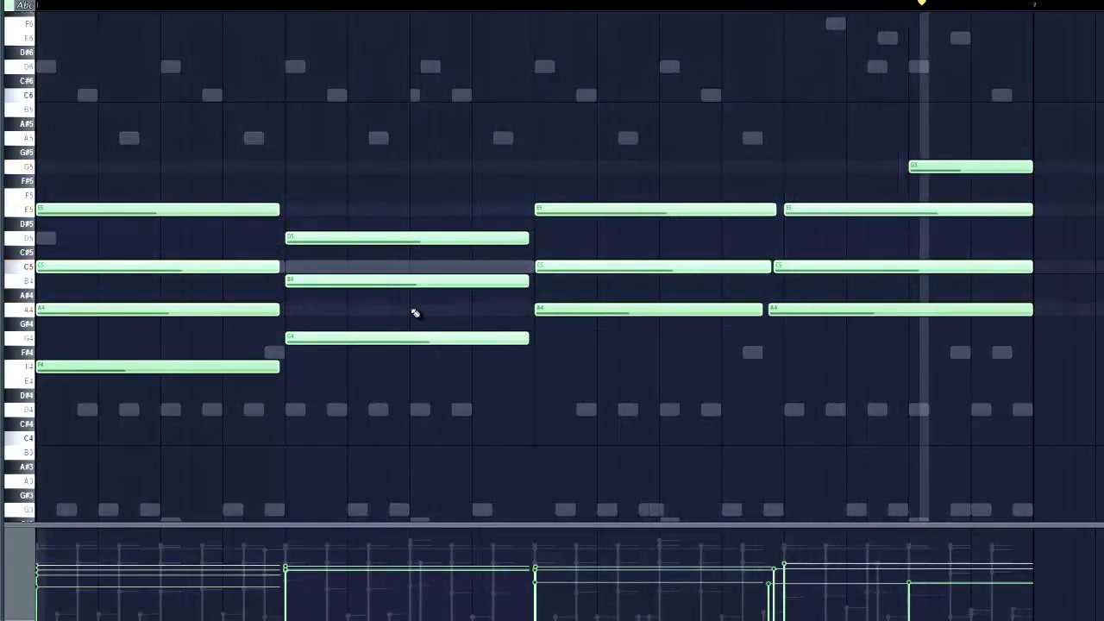
key(space)
Step: Try stacking C6, E6 and G6 notes above the first rhody chord, and delete them again
scroll(155, 107, up, 2)
drag(67, 297, 71, 181)
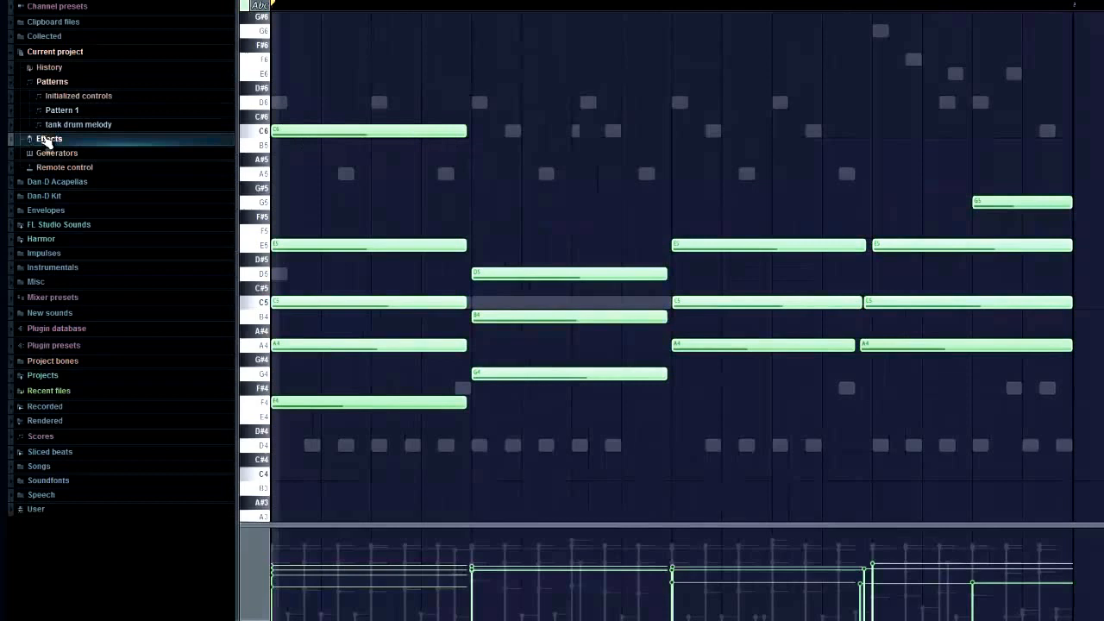
click(47, 139)
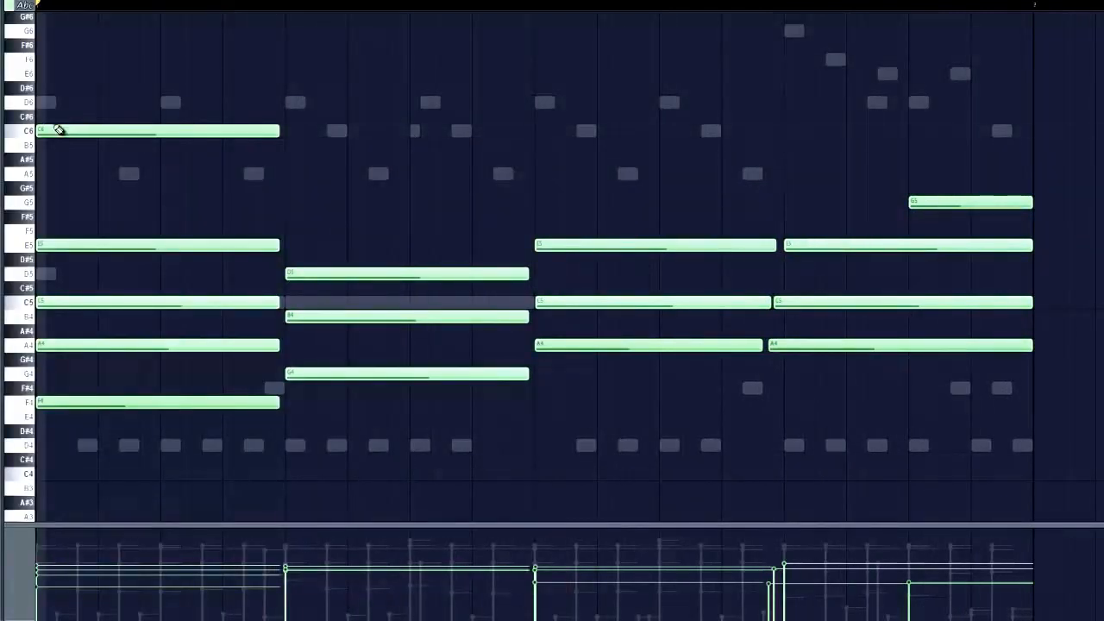
drag(59, 130, 48, 30)
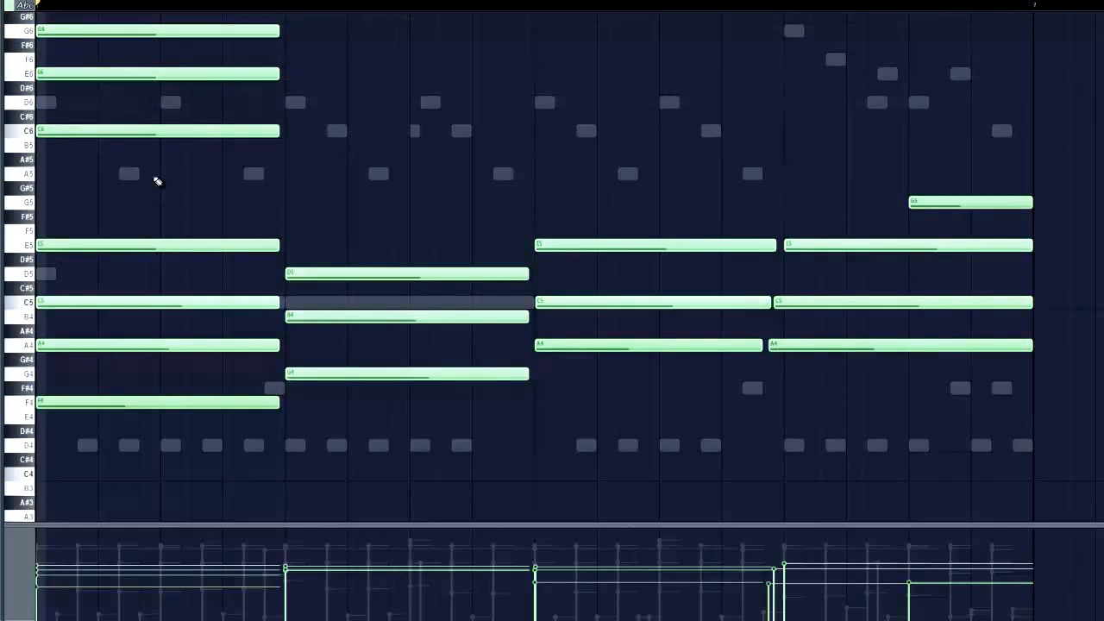
right_click(170, 130)
right_click(183, 73)
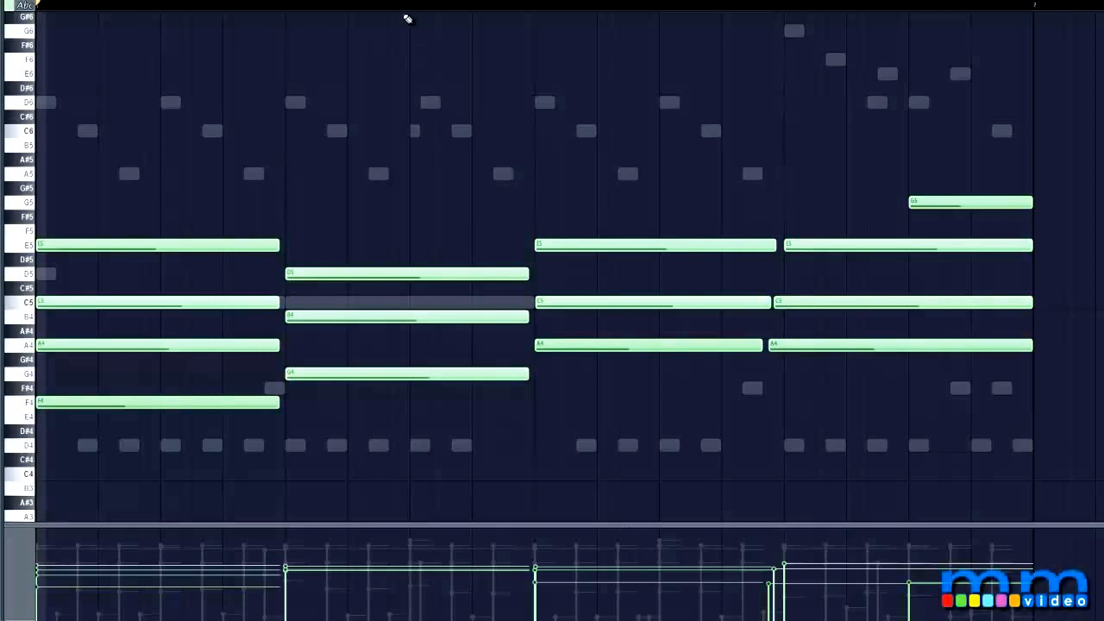
Step: Play the rhody chords, examine the note endings between the third and fourth chords, and close the piano roll
drag(754, 3, 638, 4)
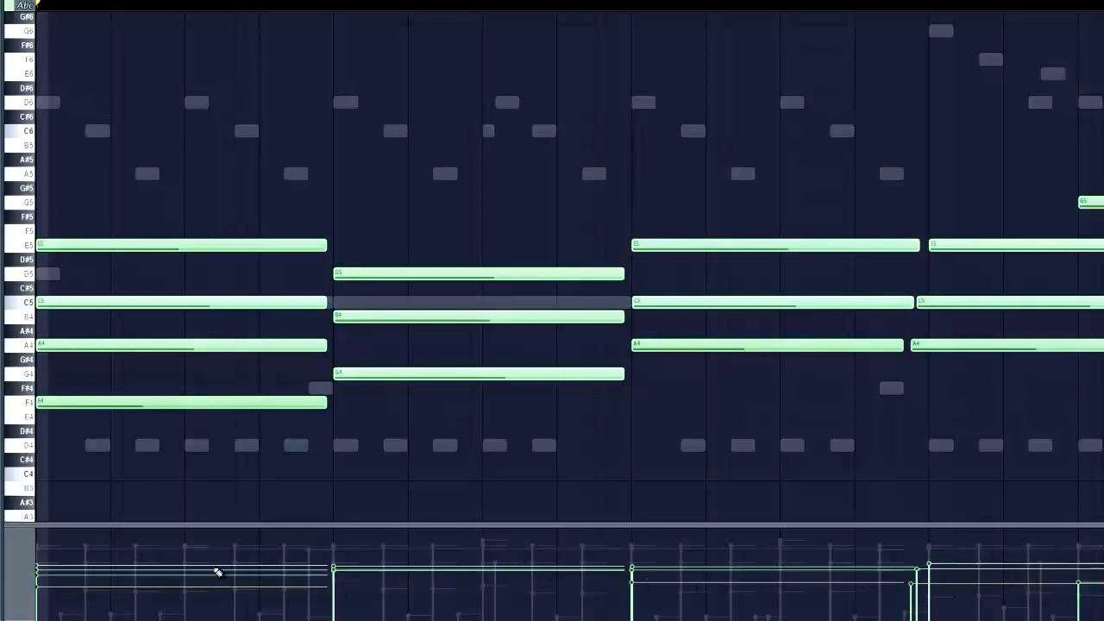
key(space)
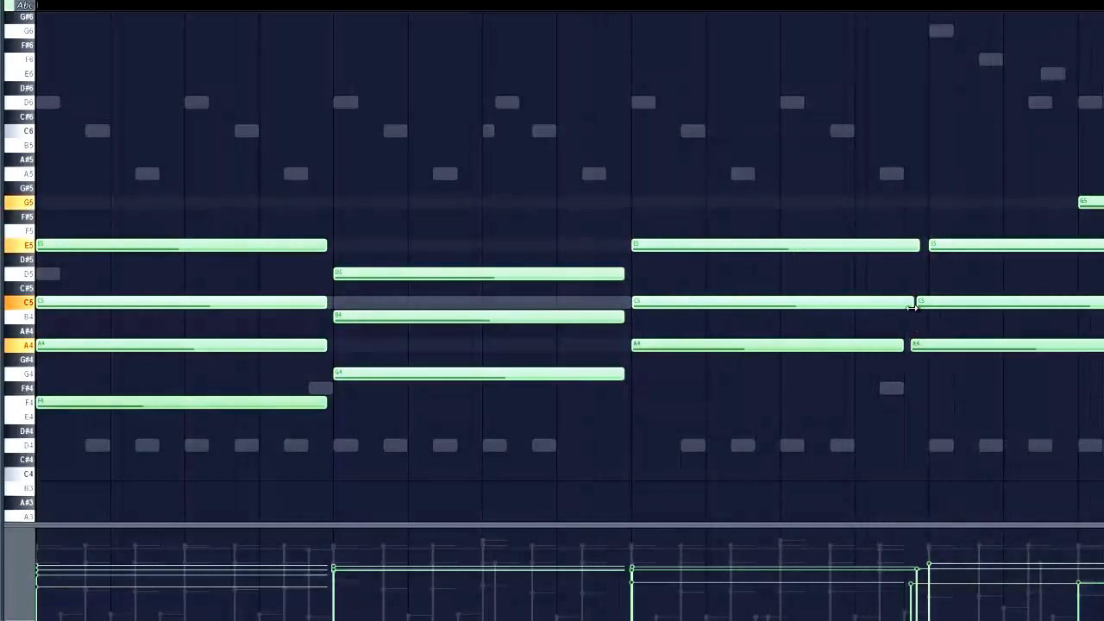
drag(911, 307, 907, 309)
drag(915, 248, 914, 249)
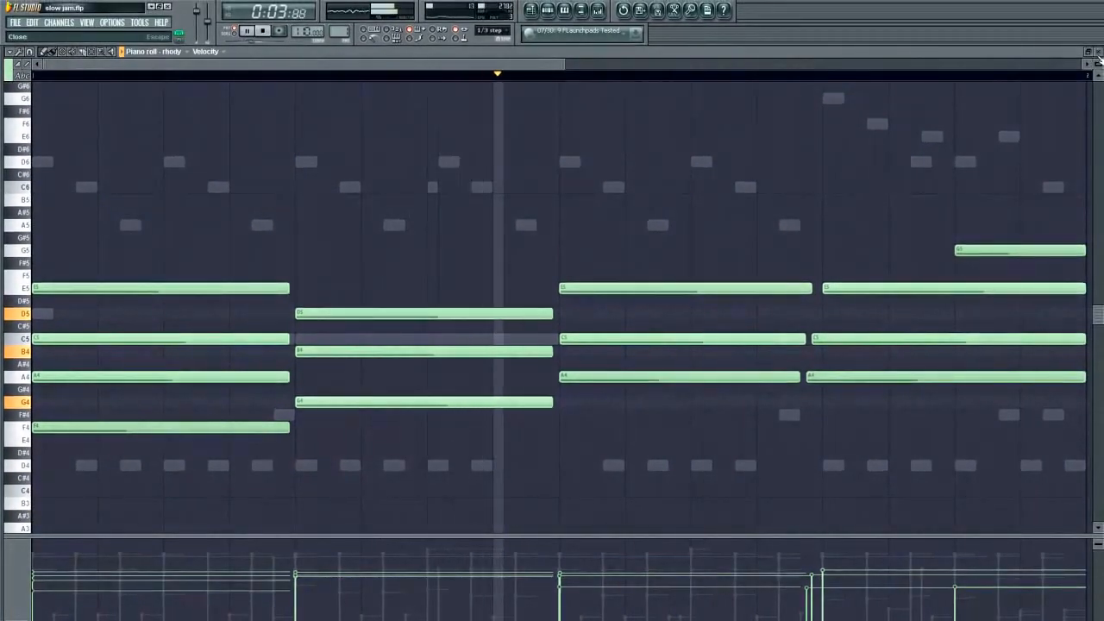
click(1099, 57)
key(space)
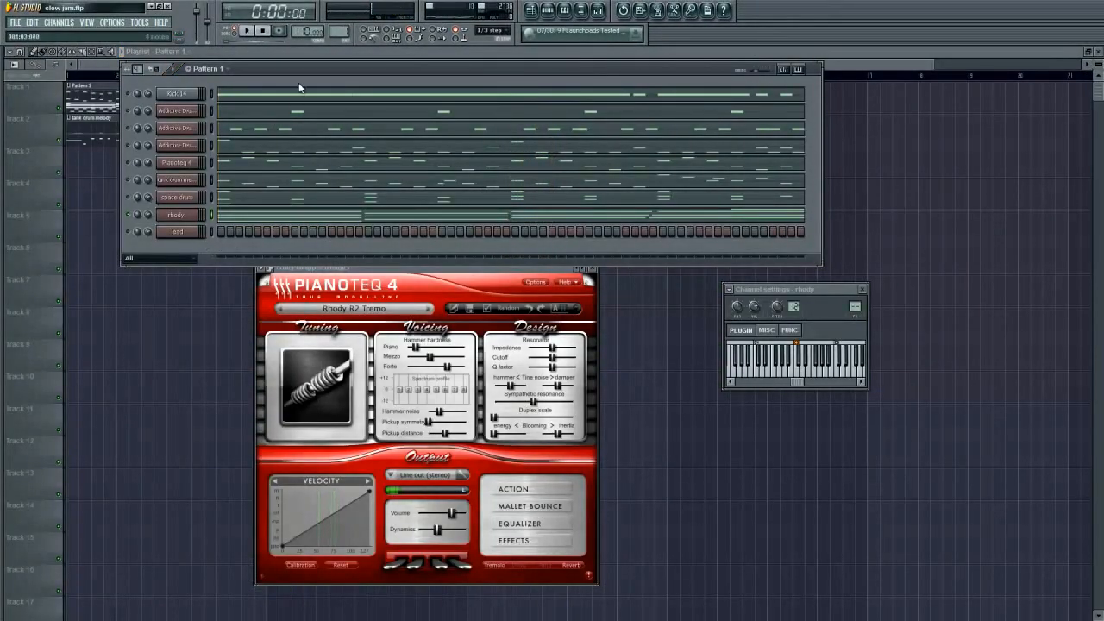
Step: Switch to the tank drum melody pattern and open the lead channel's notes from its playlist clip, starting at bar 1
drag(340, 32, 341, 20)
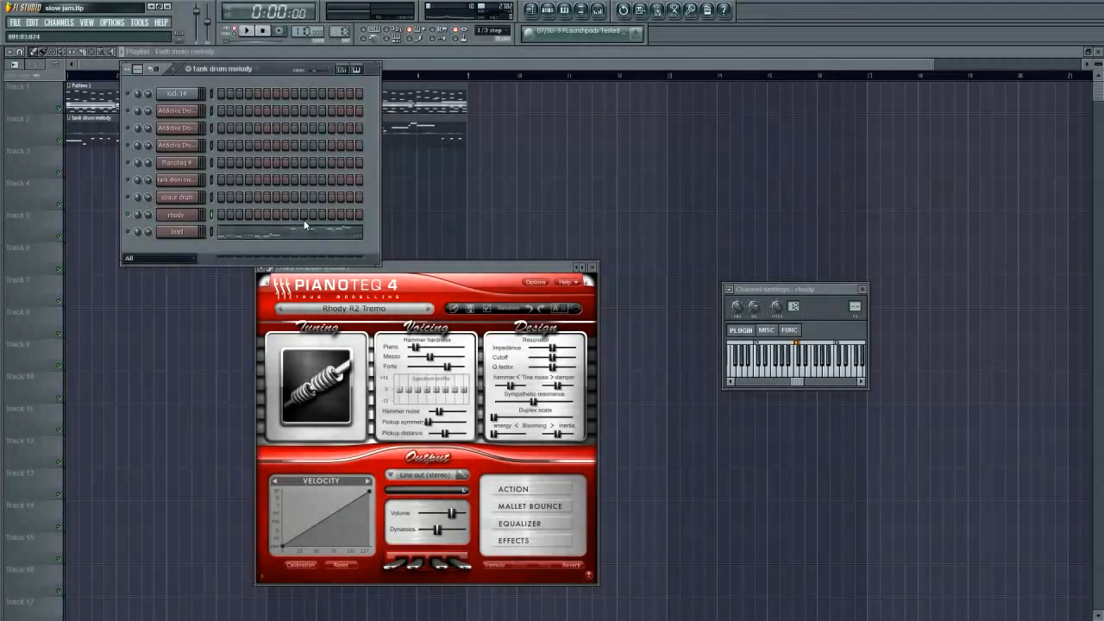
key(F12)
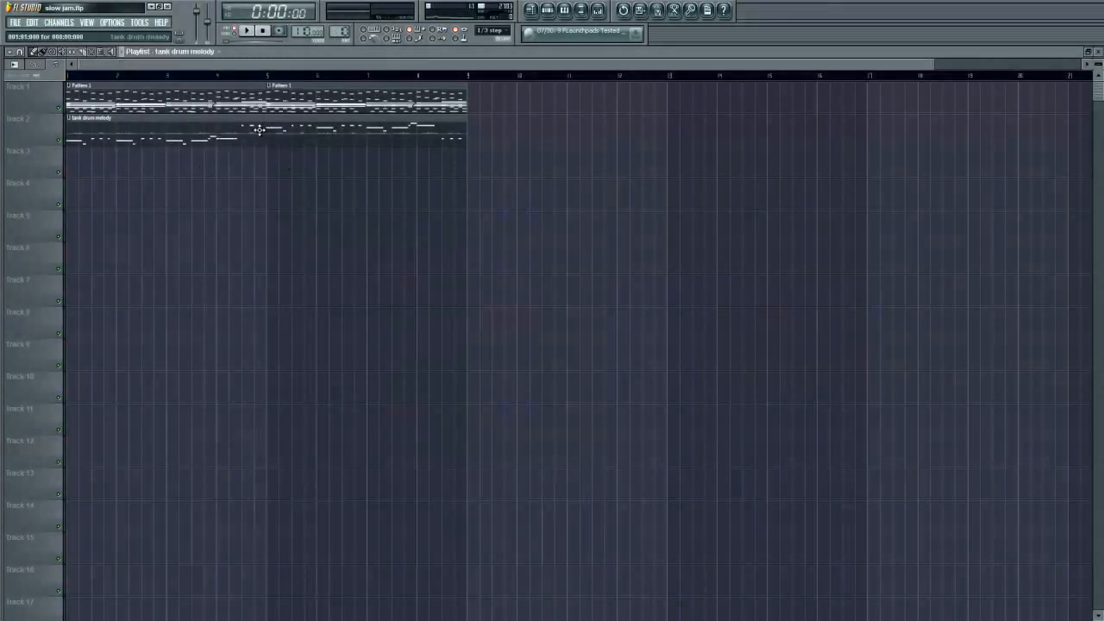
drag(259, 129, 244, 171)
drag(241, 131, 242, 129)
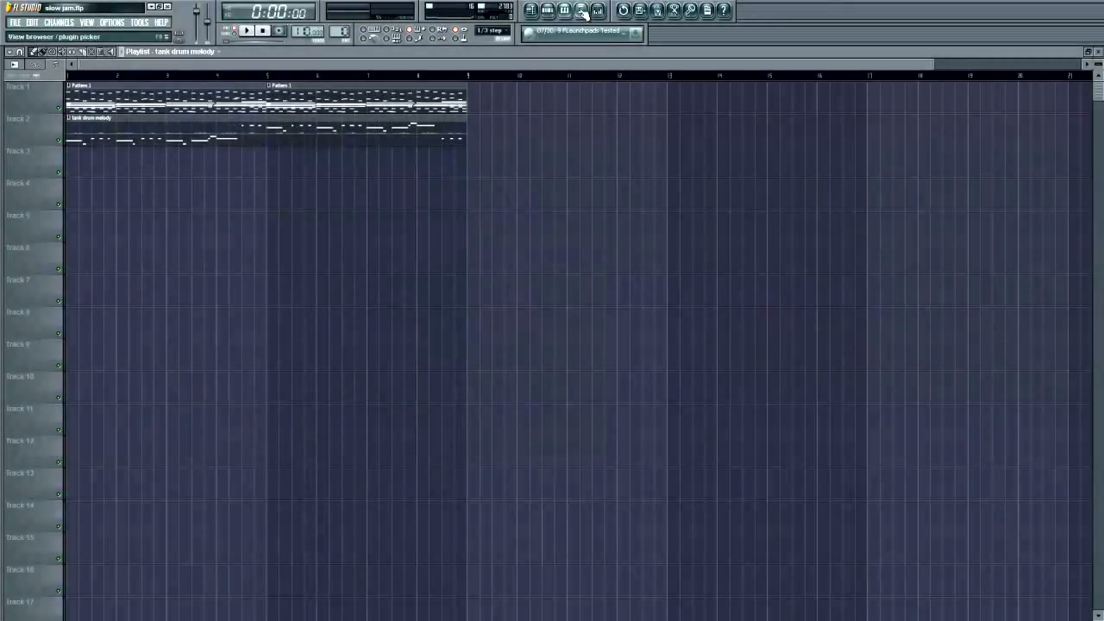
key(F9)
double_click(371, 138)
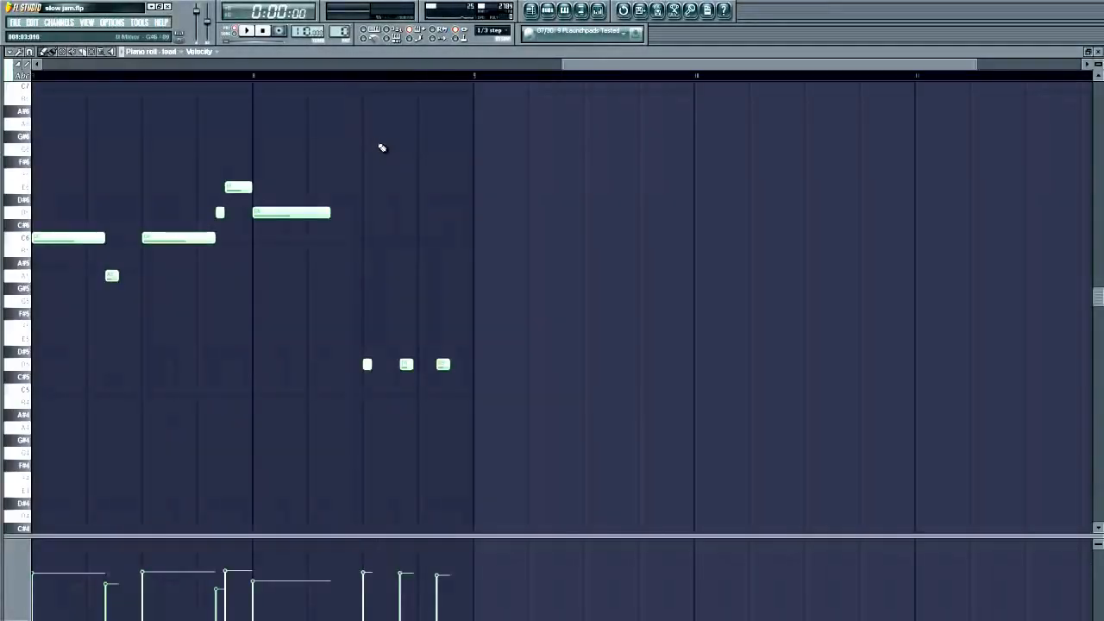
drag(657, 62, 21, 93)
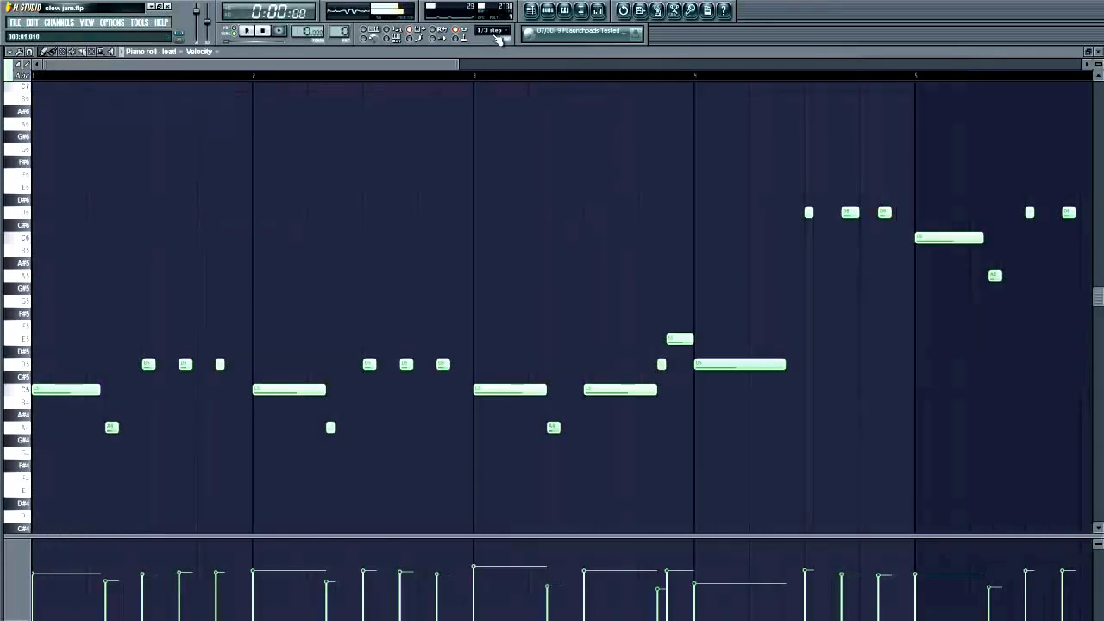
Step: Solo the lead channel, play it, and examine its melody across the full length of the pattern
click(548, 11)
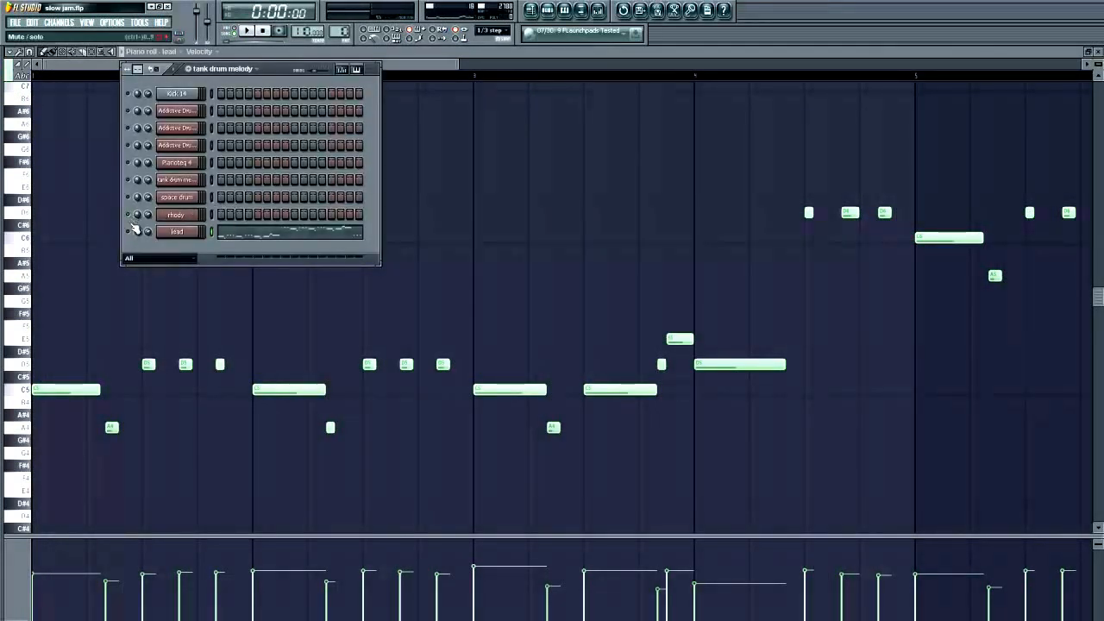
key(space)
click(468, 210)
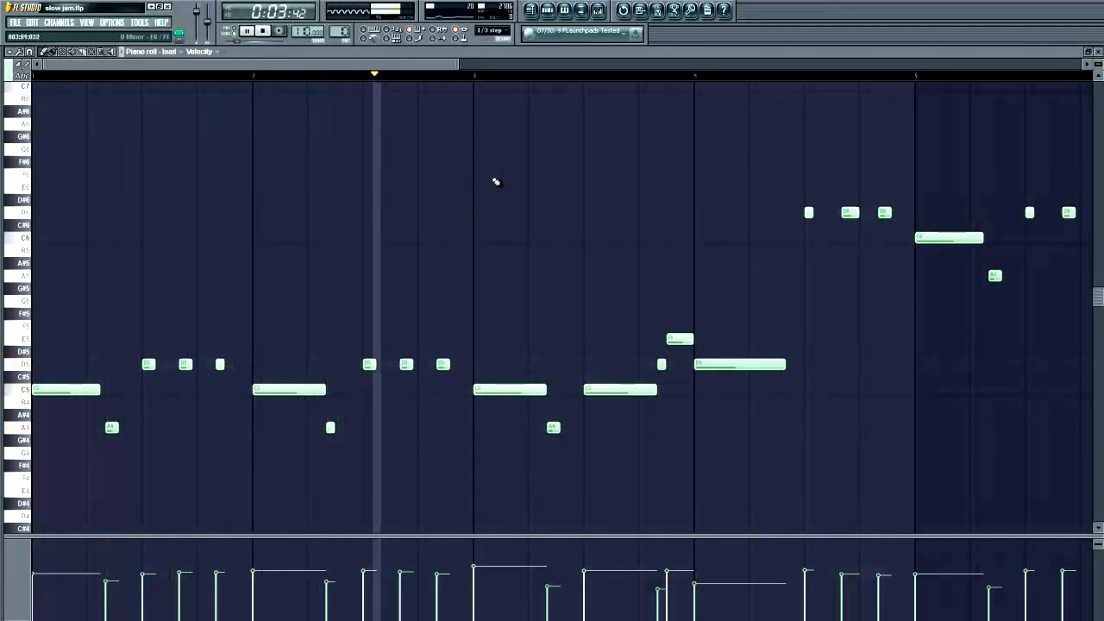
drag(459, 64, 741, 75)
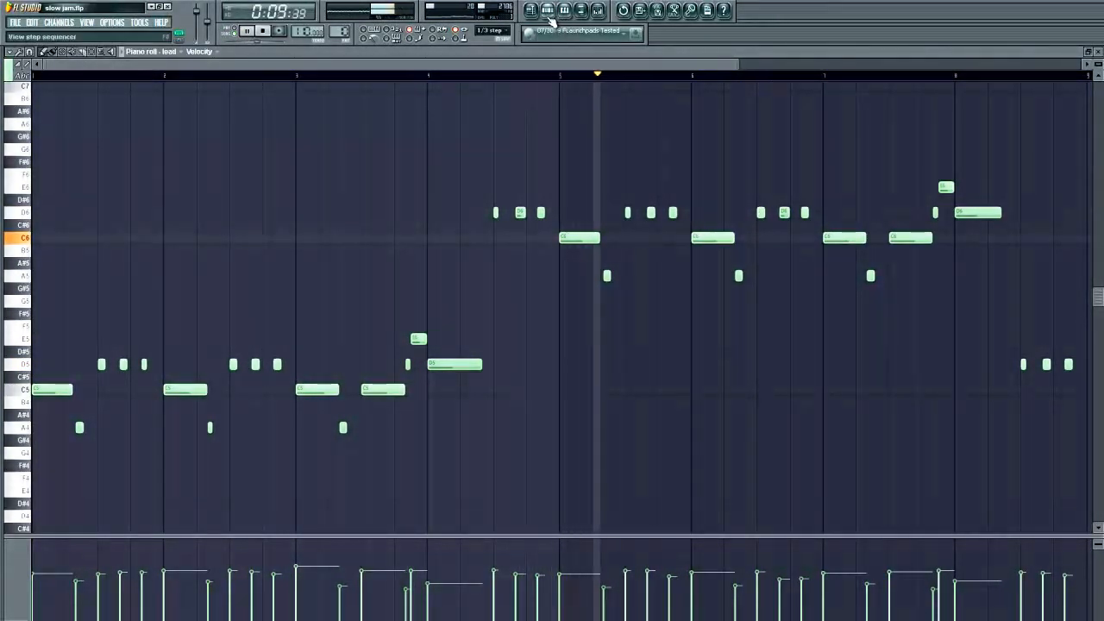
Step: Open the lead channel's Pianoteq 4 instrument, review its effects settings, and close it
key(F6)
click(177, 231)
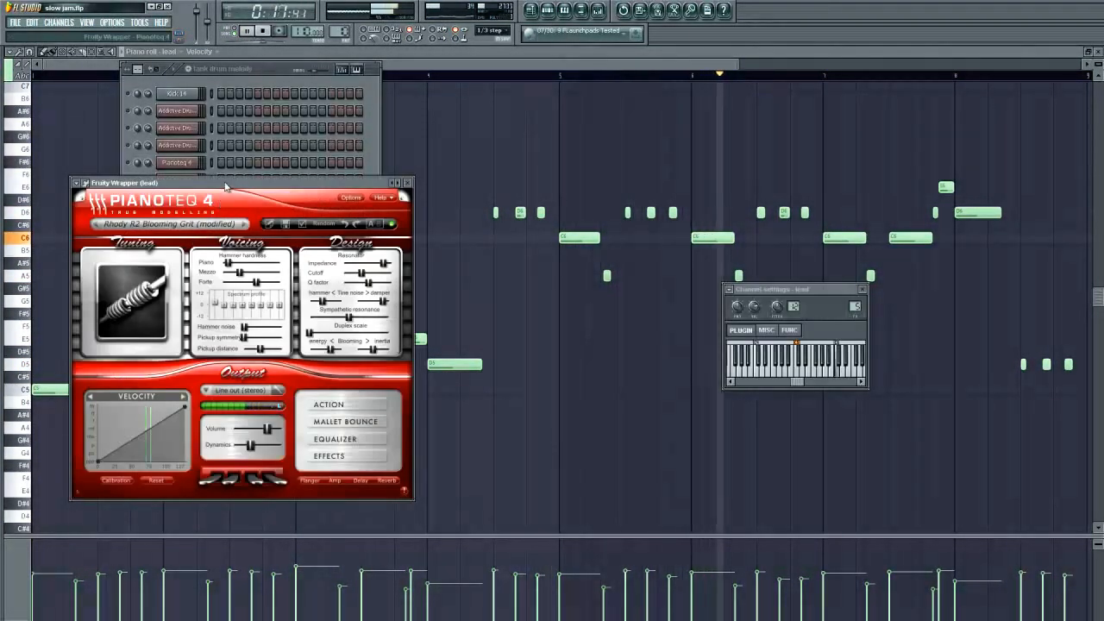
drag(231, 183, 312, 130)
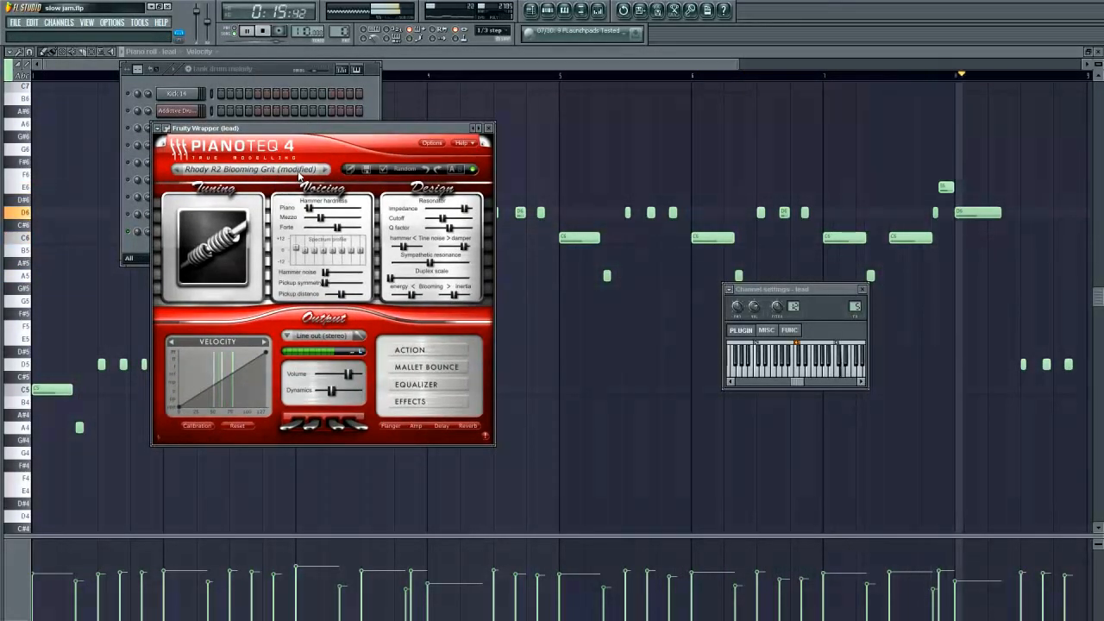
click(435, 401)
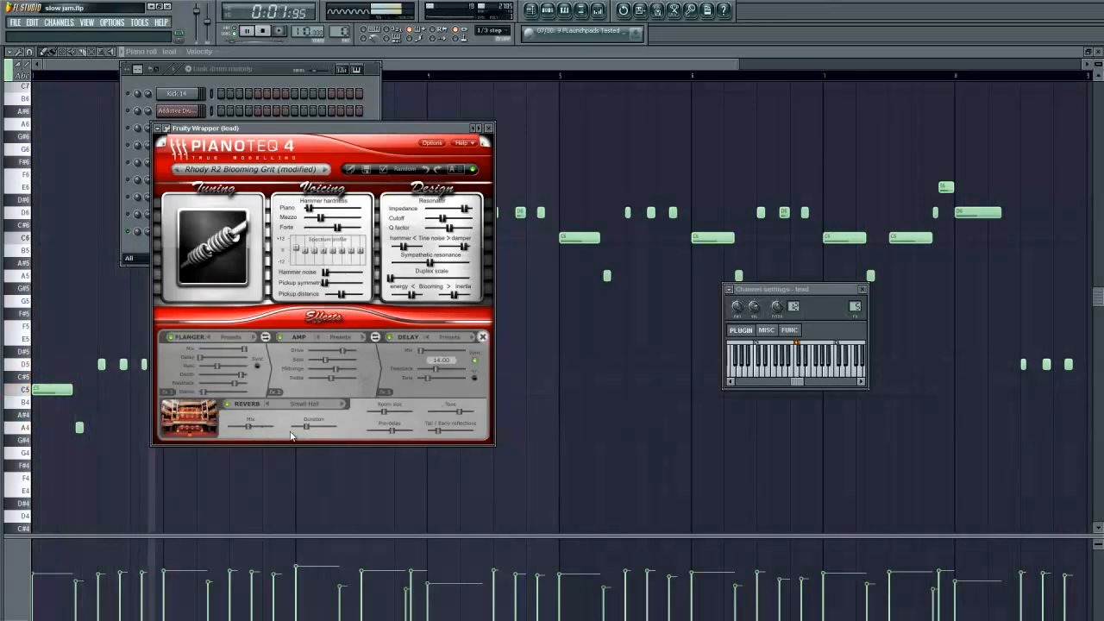
click(489, 129)
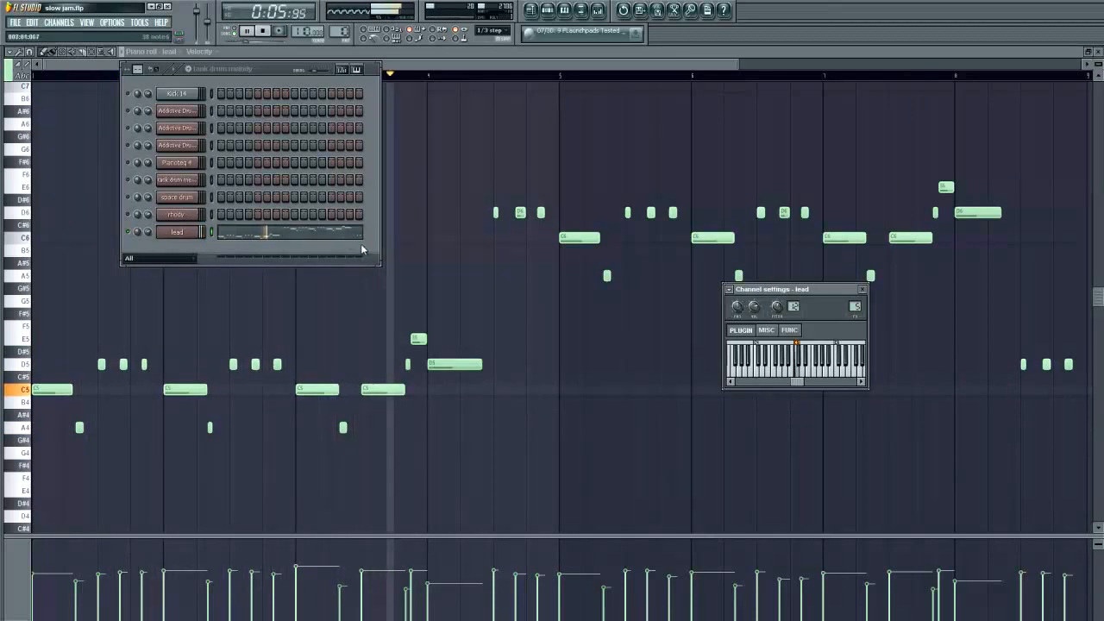
Step: Reopen the lead instrument and look through its Rhody R2 presets, keeping the modified Blooming Grit preset
click(177, 232)
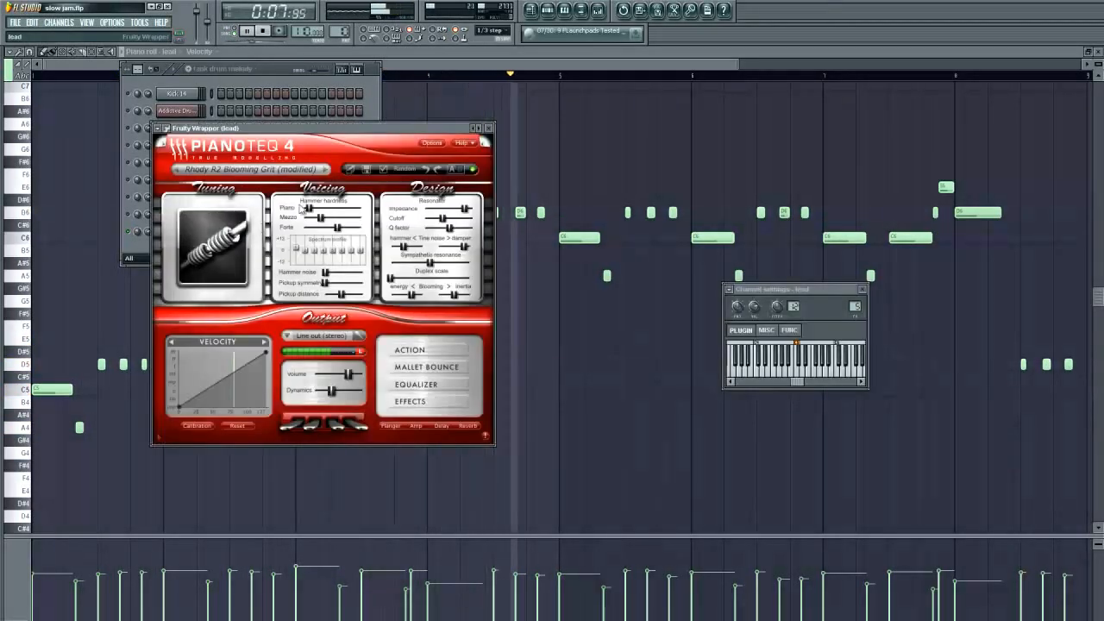
click(250, 169)
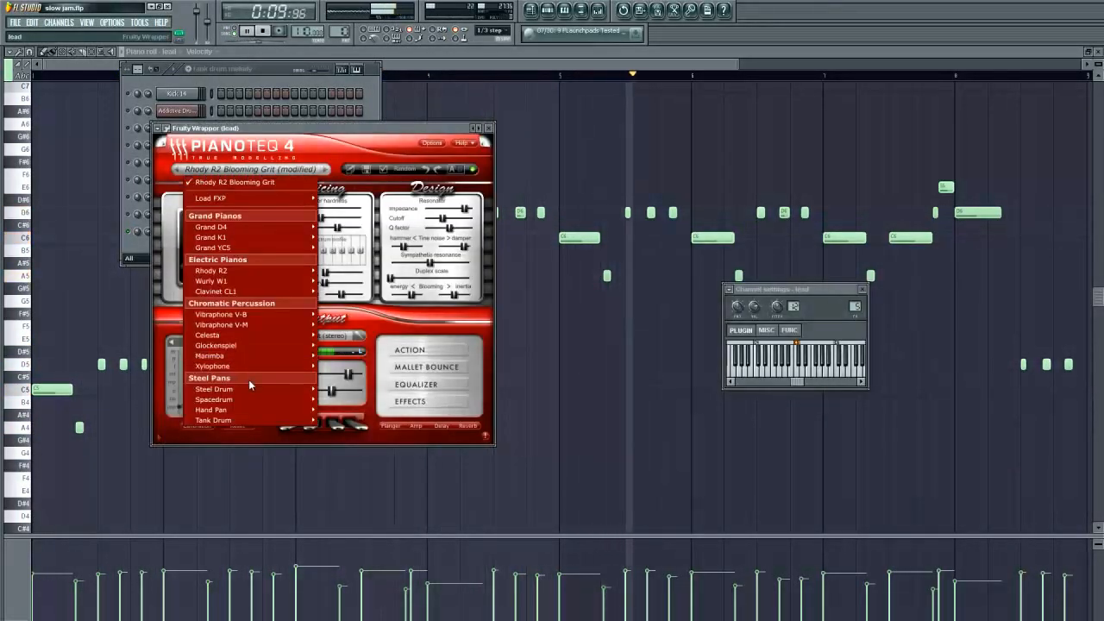
mouse_move(243, 272)
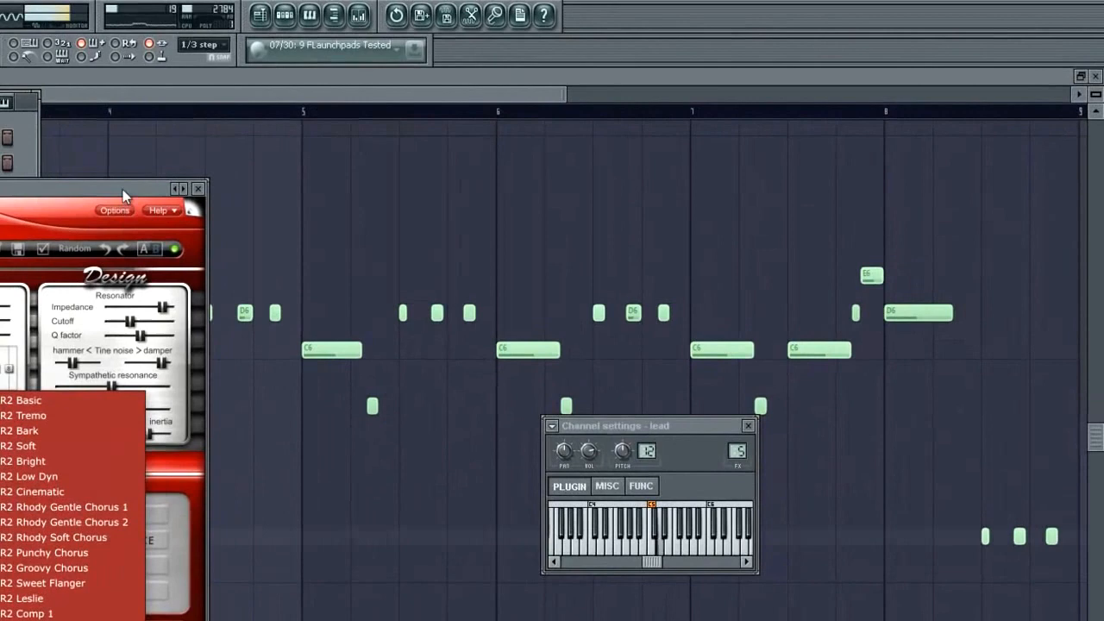
click(489, 131)
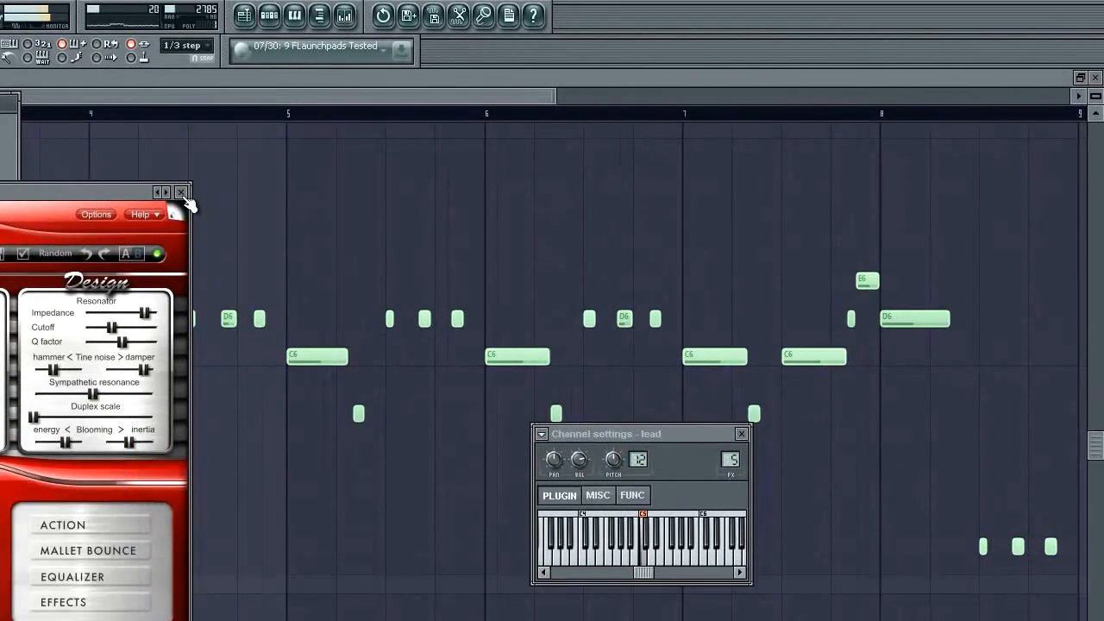
click(183, 193)
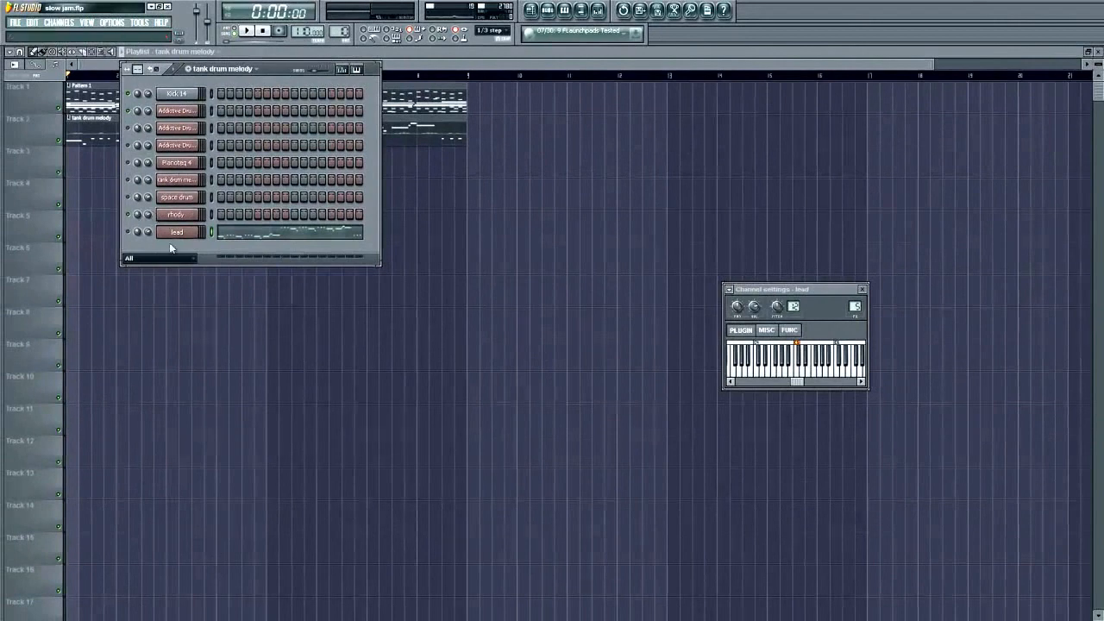
Step: Switch to Pattern 1 and play it repeatedly, bringing in the remaining Addictive Drums channels and the Pianoteq 4 piano
drag(341, 33, 319, 258)
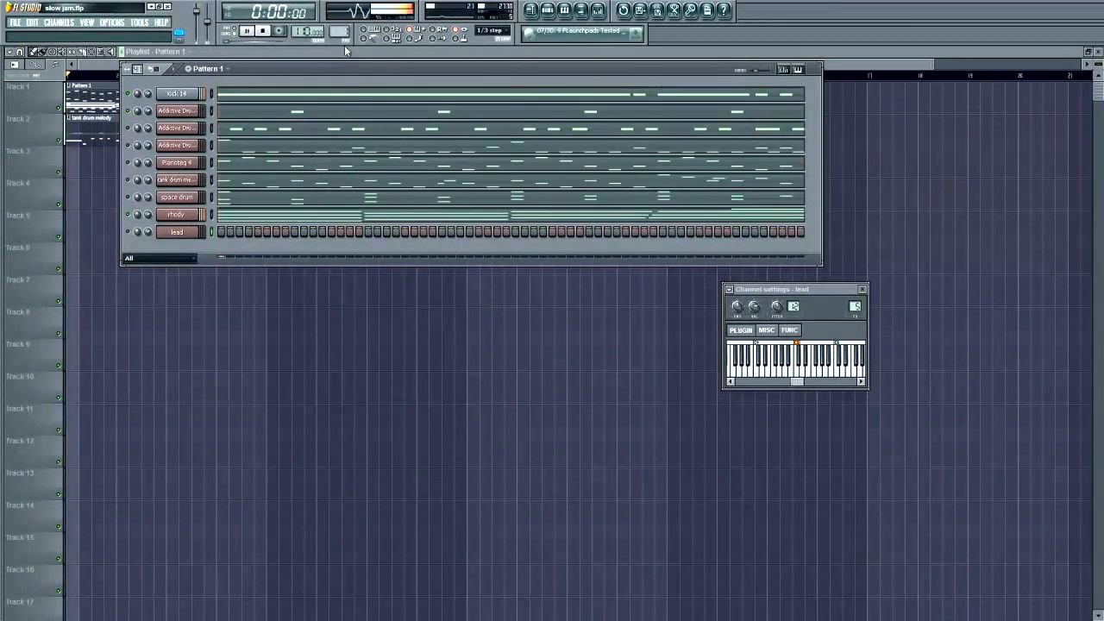
key(space)
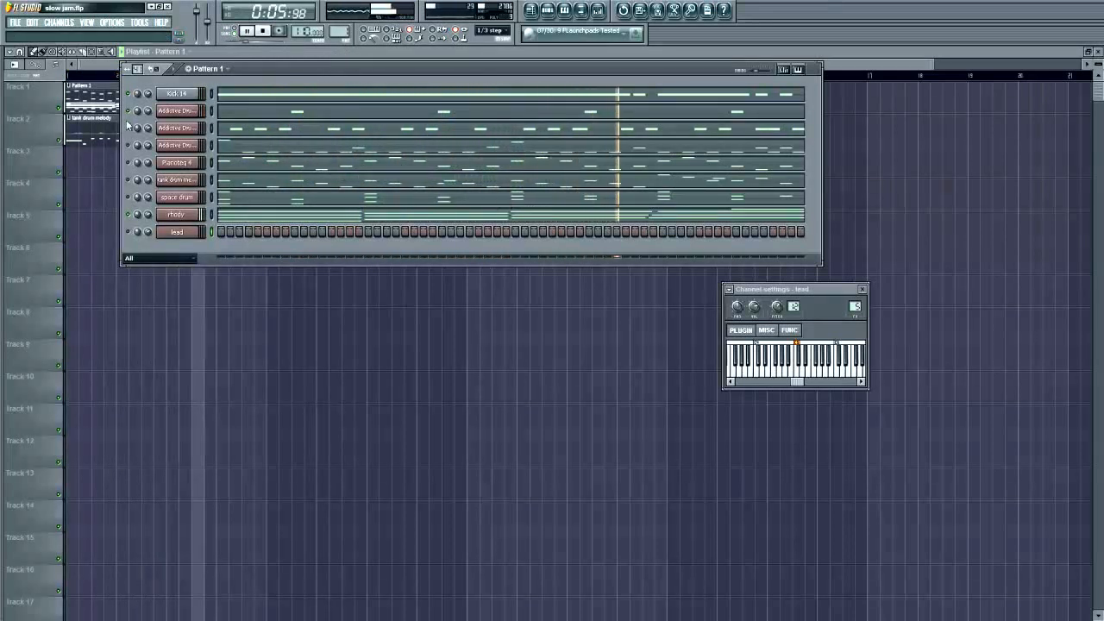
key(space)
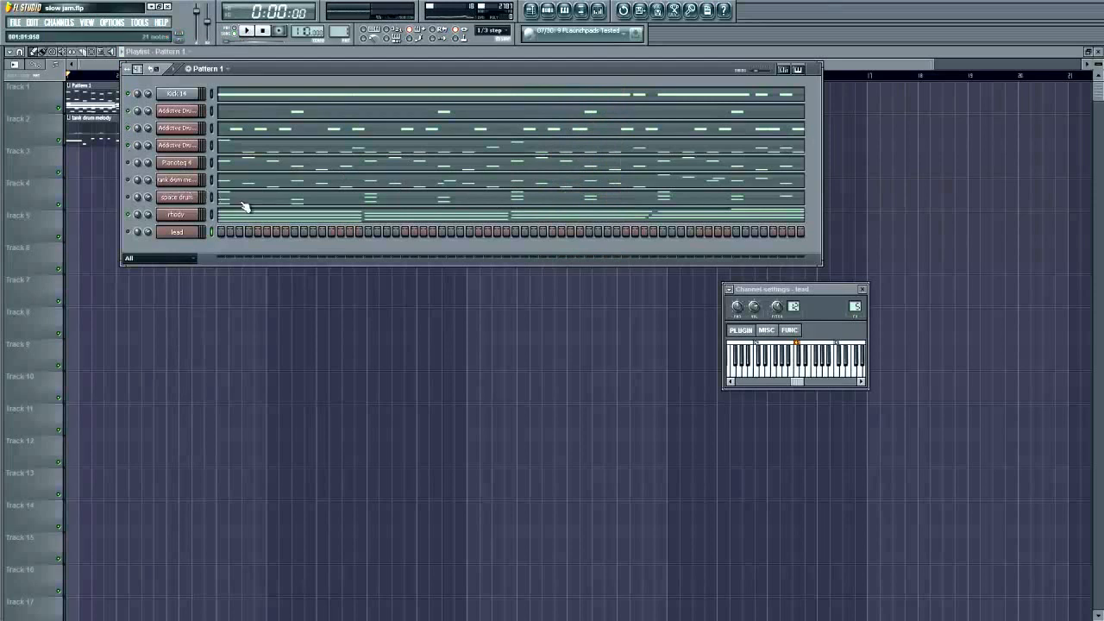
key(space)
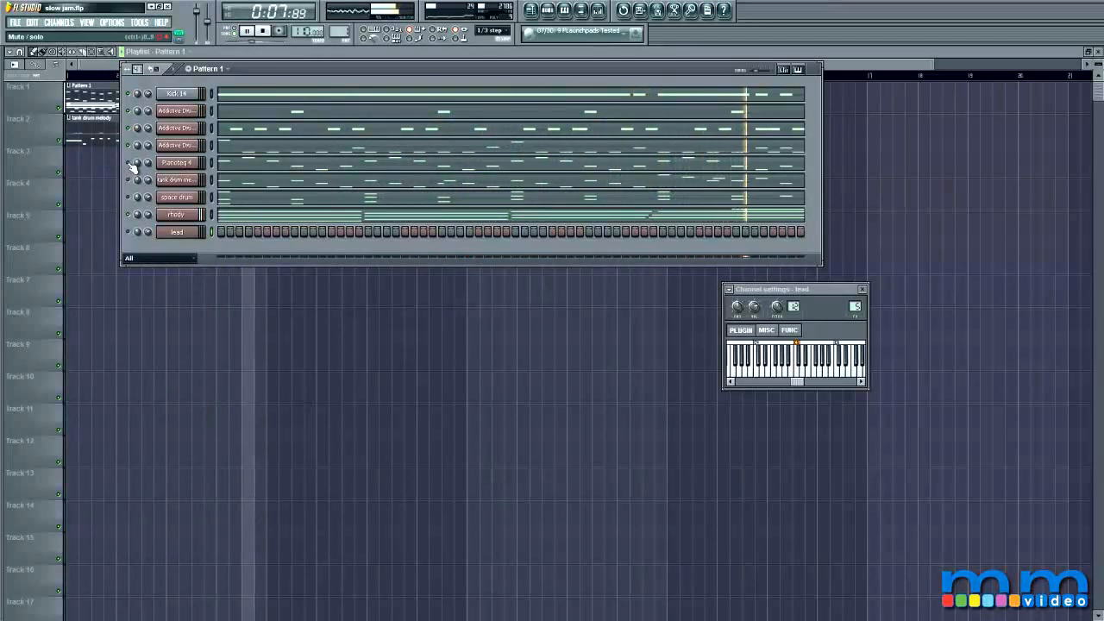
key(space)
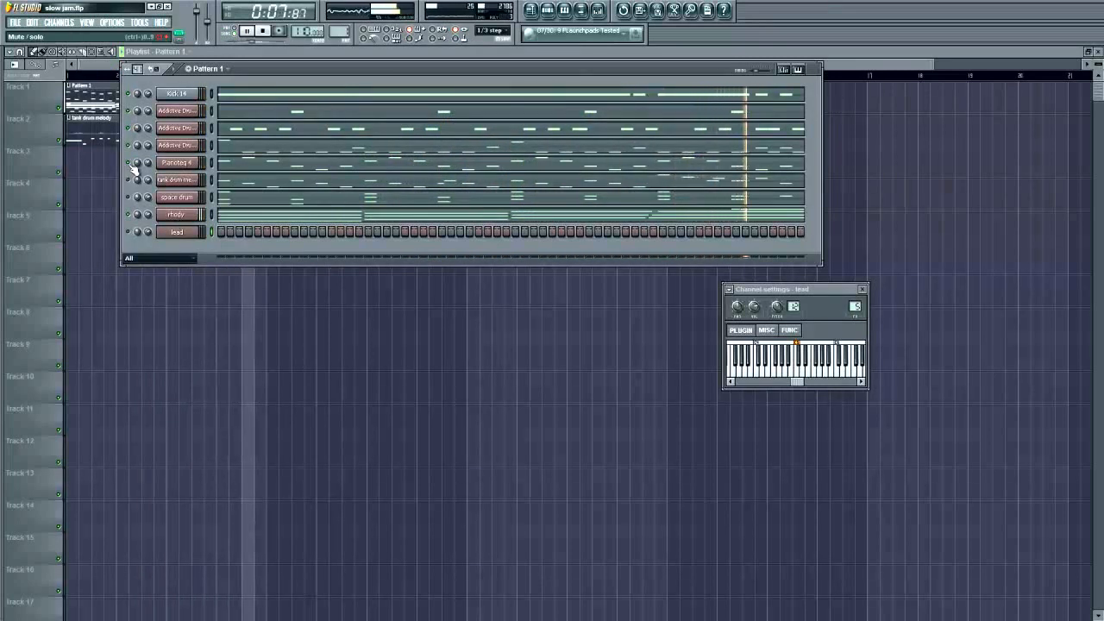
Step: Build up Pattern 1 over several playbacks by adding the tank drum, space drum and remaining melodic channels
key(space)
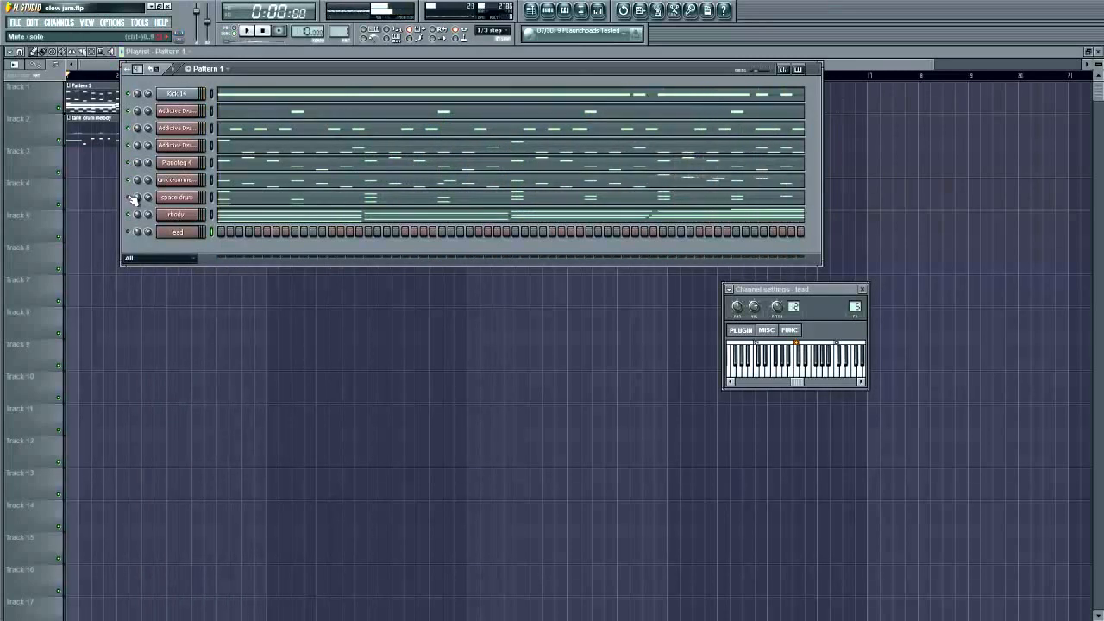
key(space)
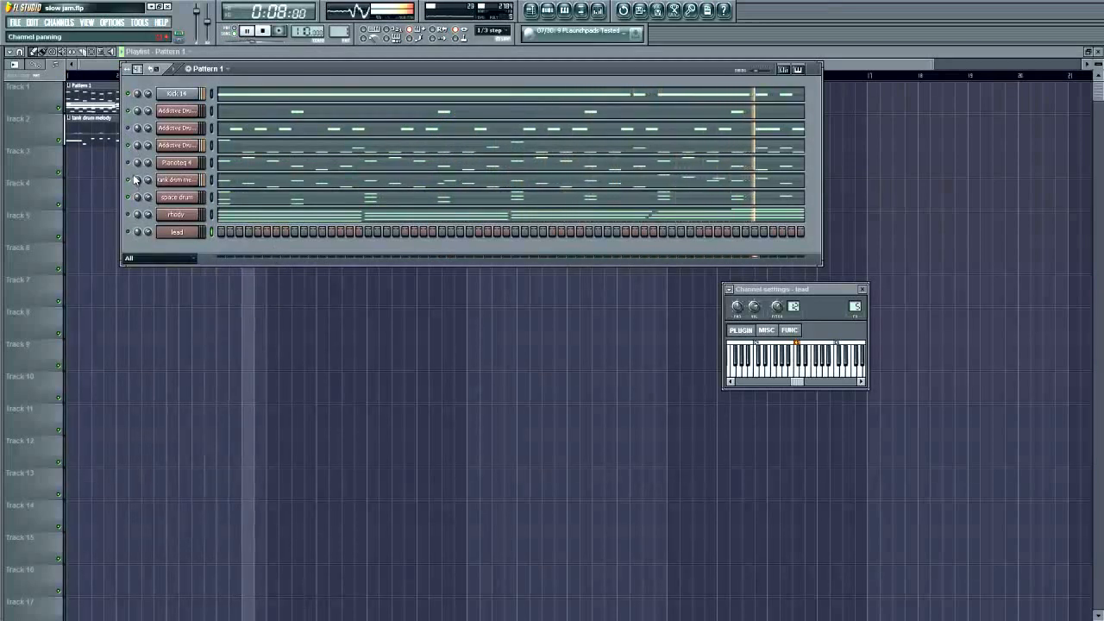
key(space)
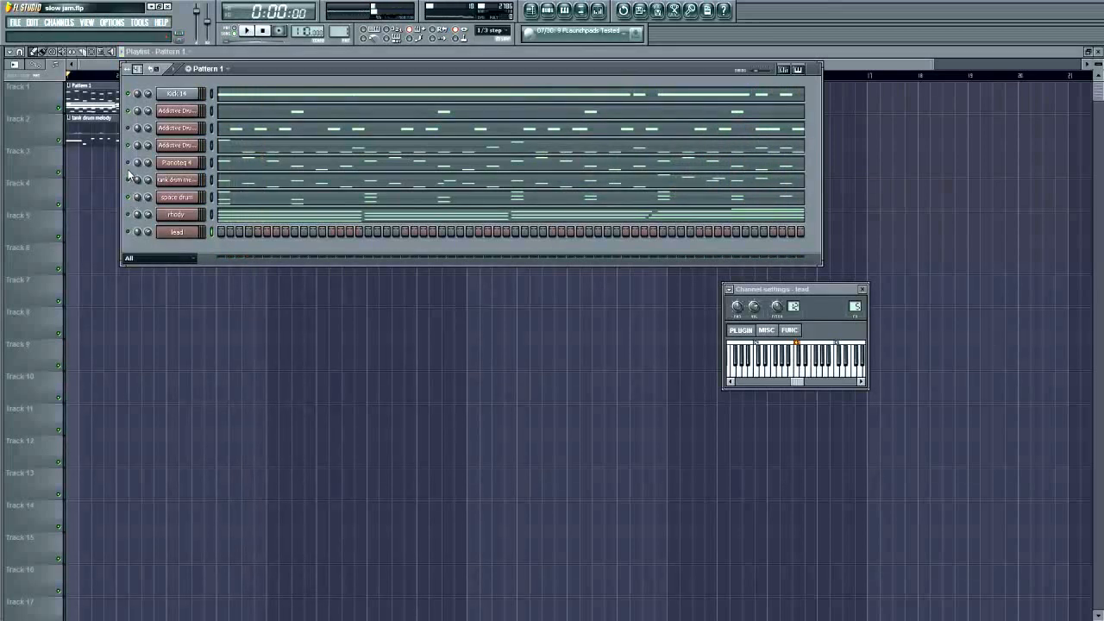
key(space)
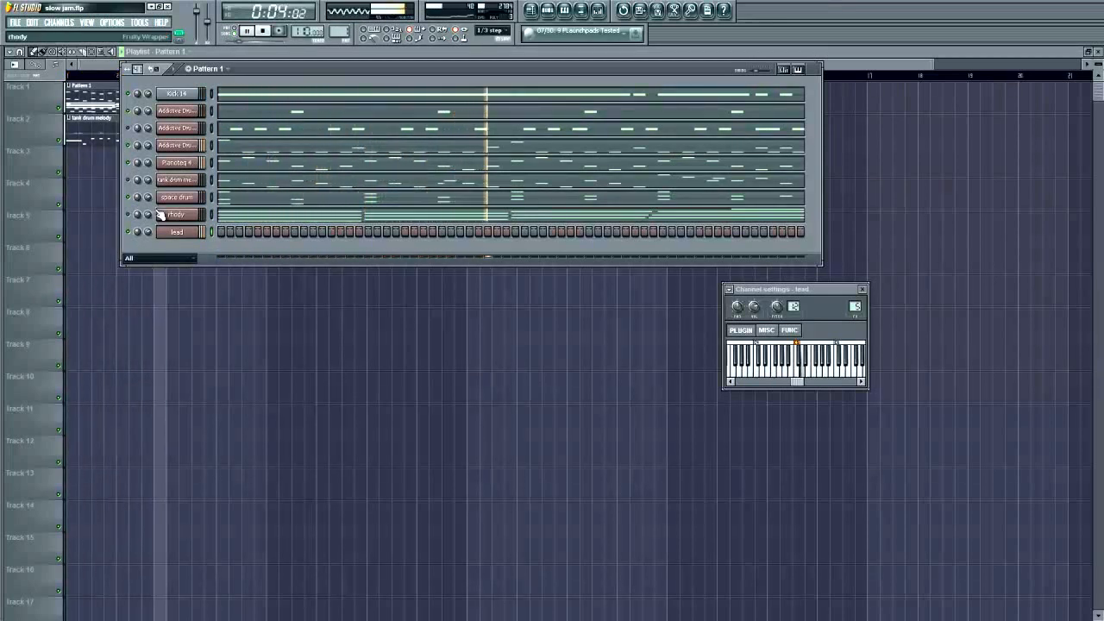
Step: Play the layered Pattern 1, then listen to the playlist arrangement with the step sequencer hidden
key(space)
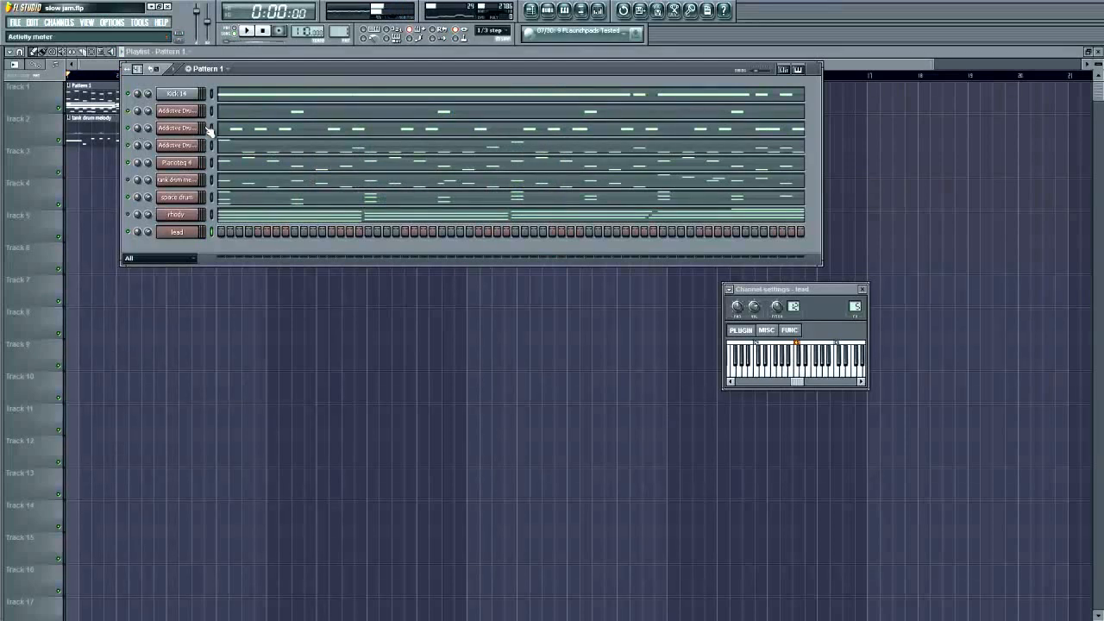
key(space)
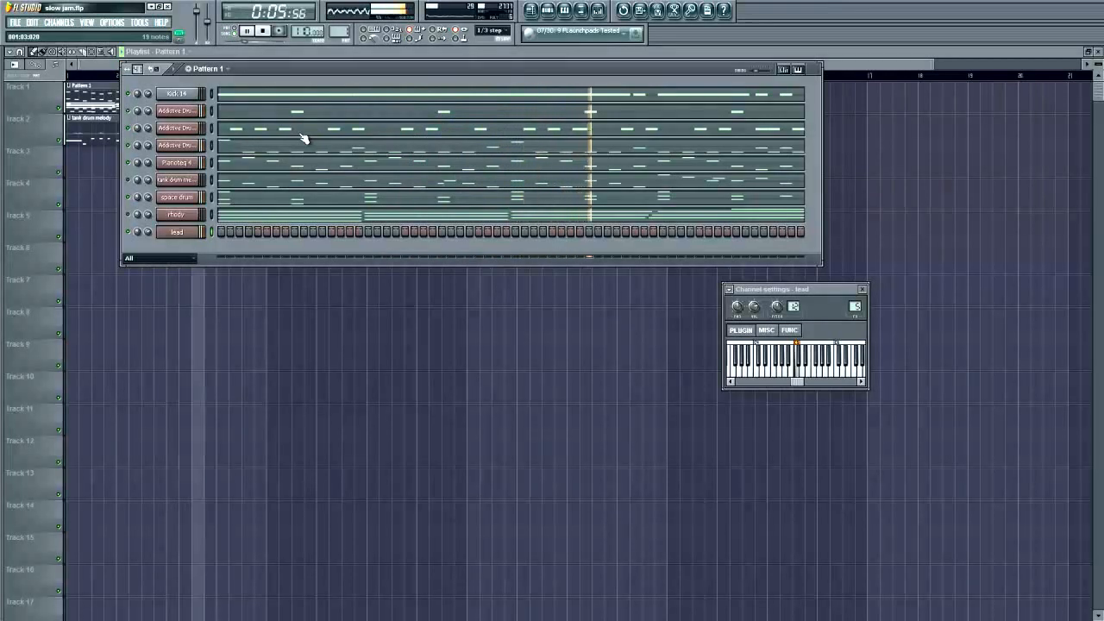
click(245, 64)
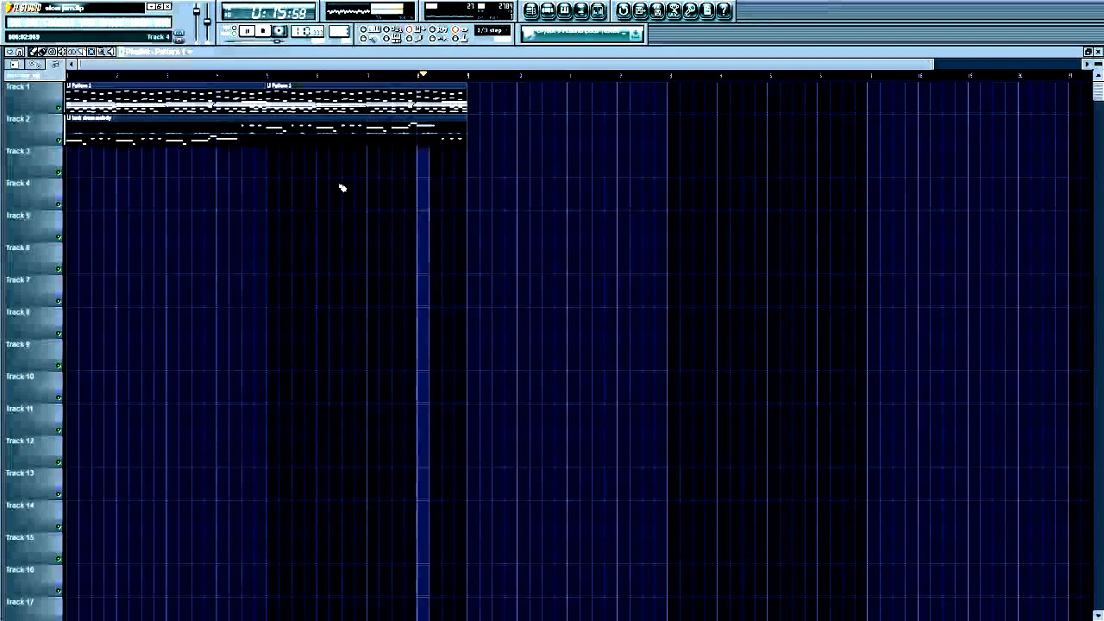
key(space)
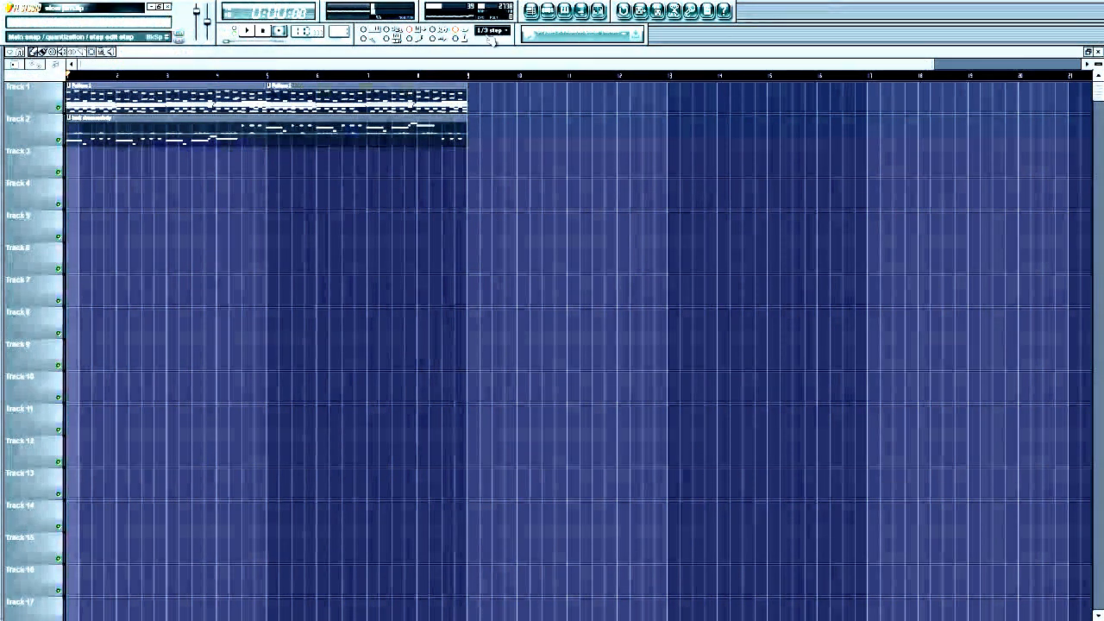
Step: Bring up the step sequencer with all channels selected and split Pattern 1 by channel
drag(931, 65, 1081, 65)
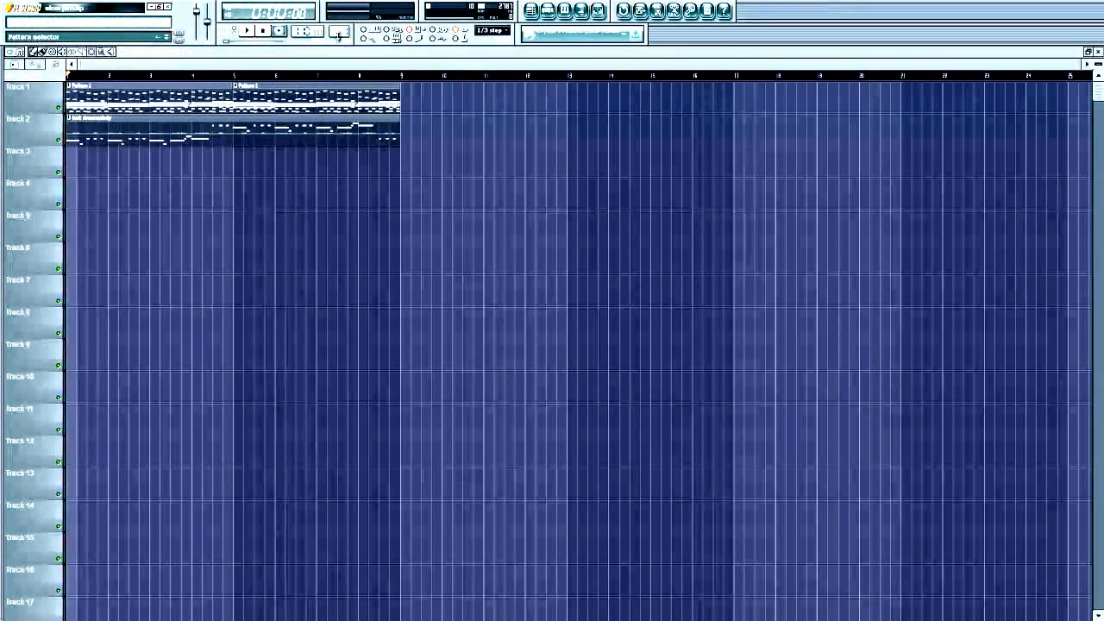
click(546, 11)
click(547, 11)
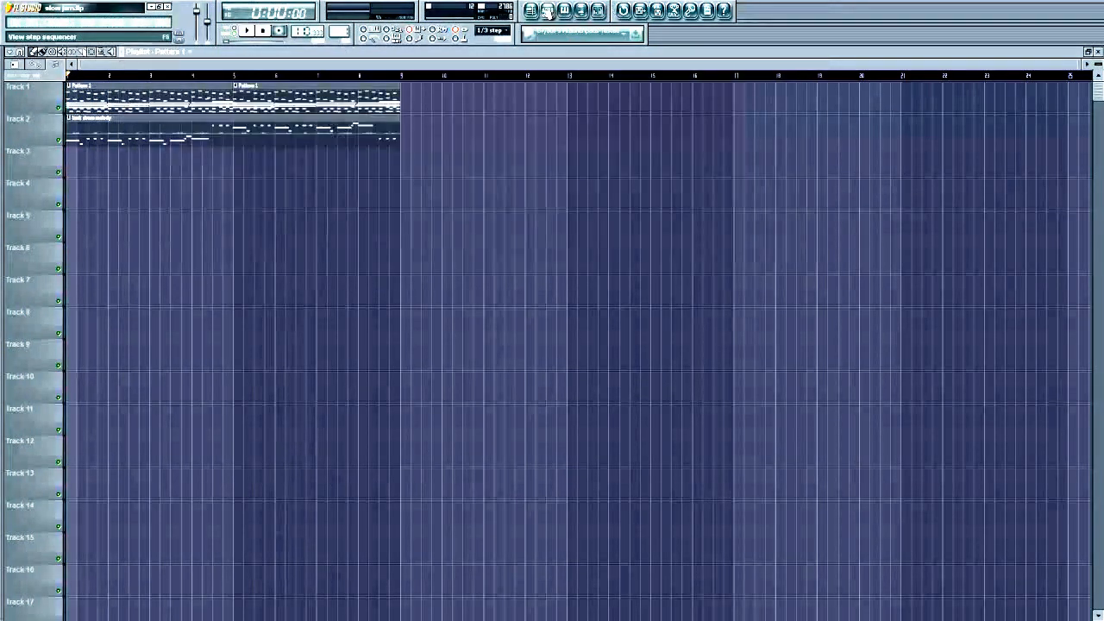
click(548, 11)
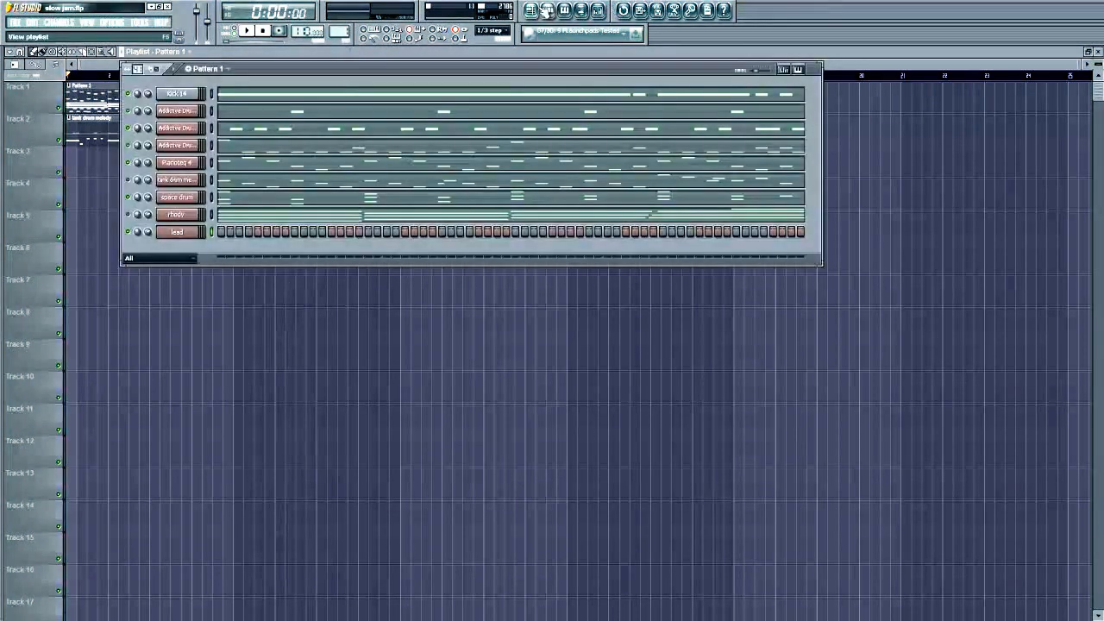
click(547, 11)
click(547, 11)
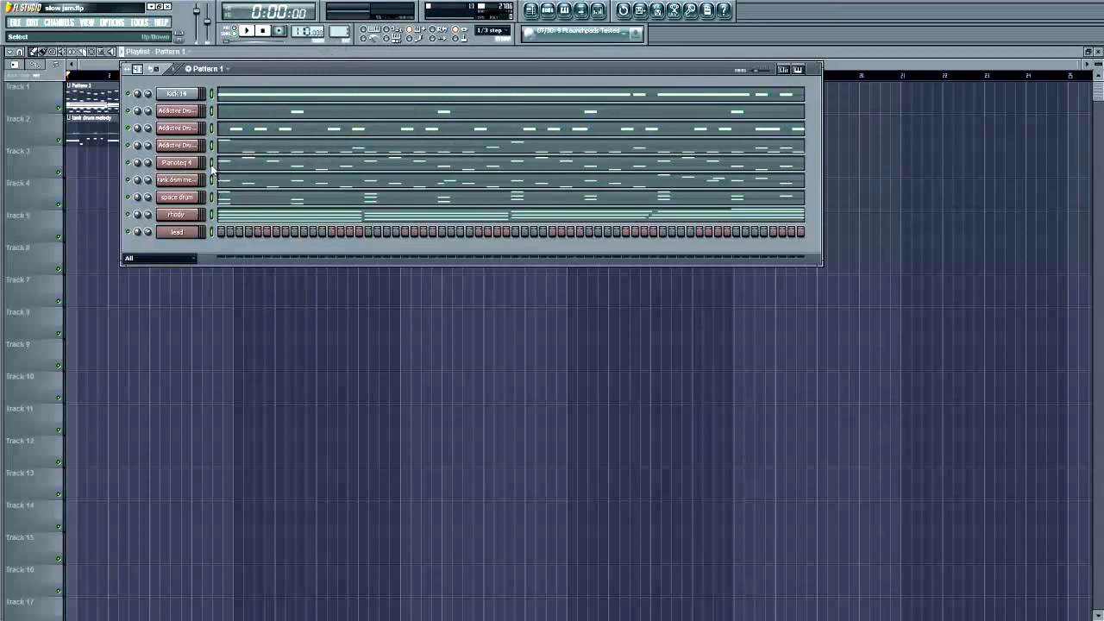
click(341, 33)
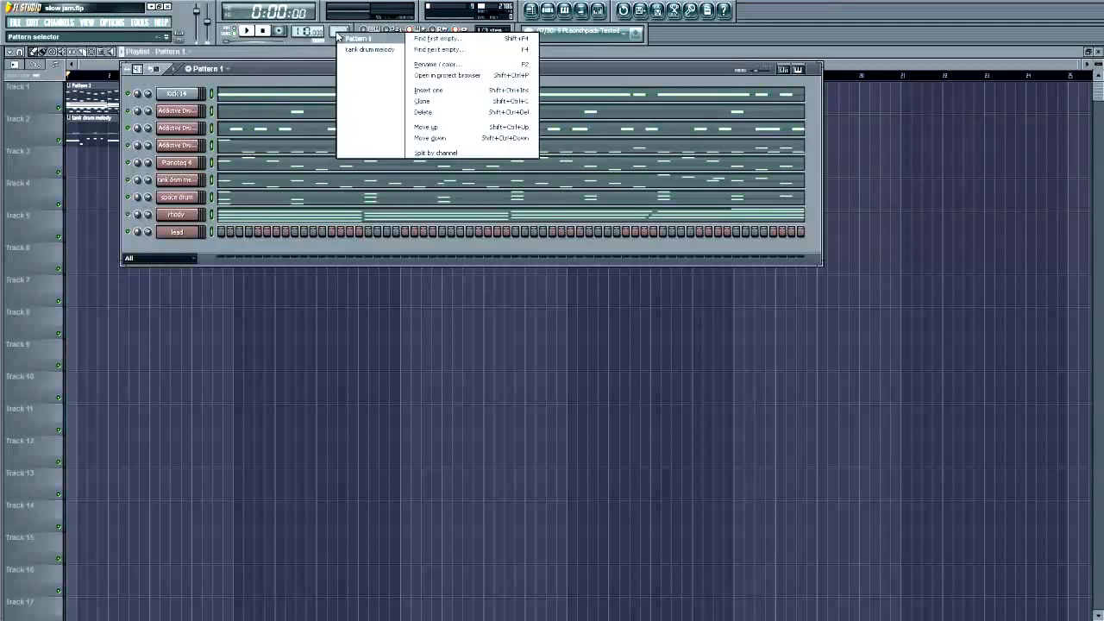
click(455, 152)
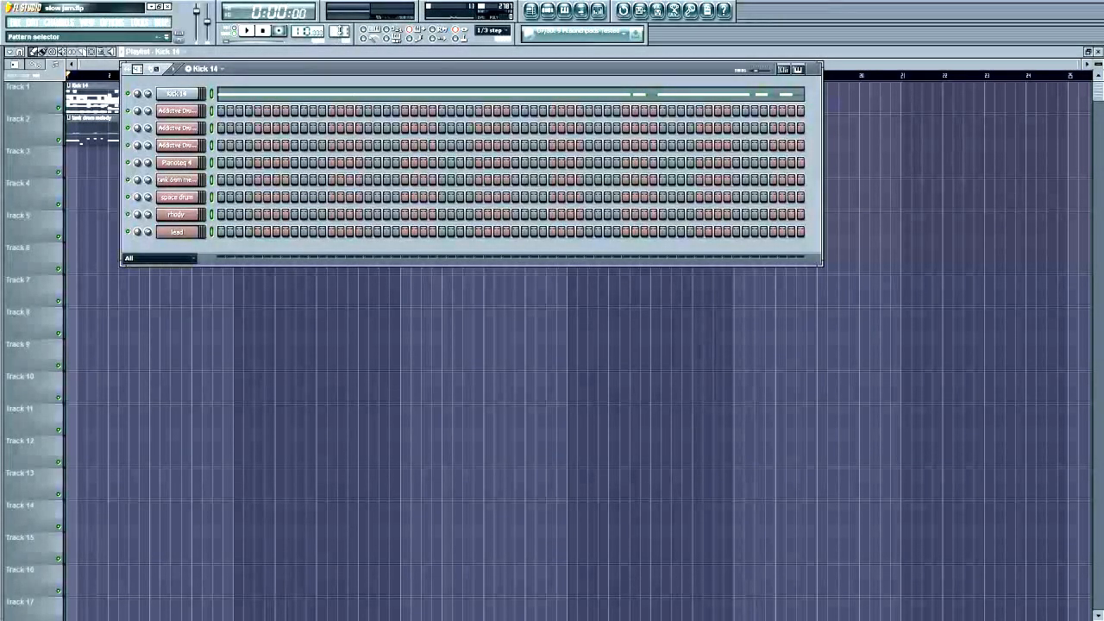
Step: Move the lead channel's notes from the tank drum melody pattern into Pattern 9 and display the pattern's full-length step grid
drag(340, 31, 344, 580)
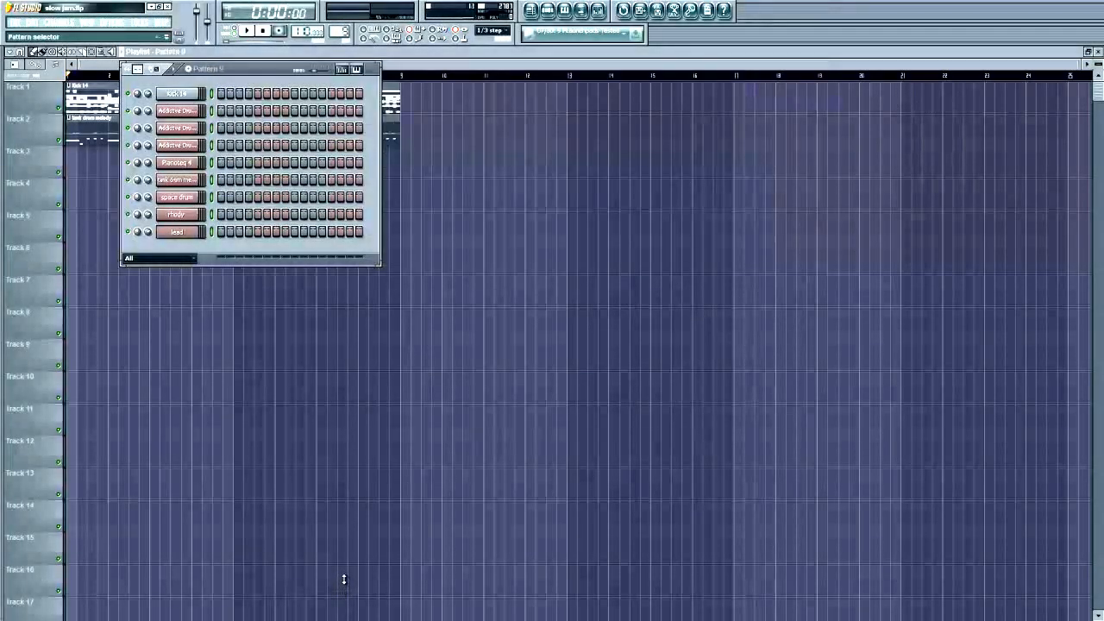
drag(342, 27, 339, 582)
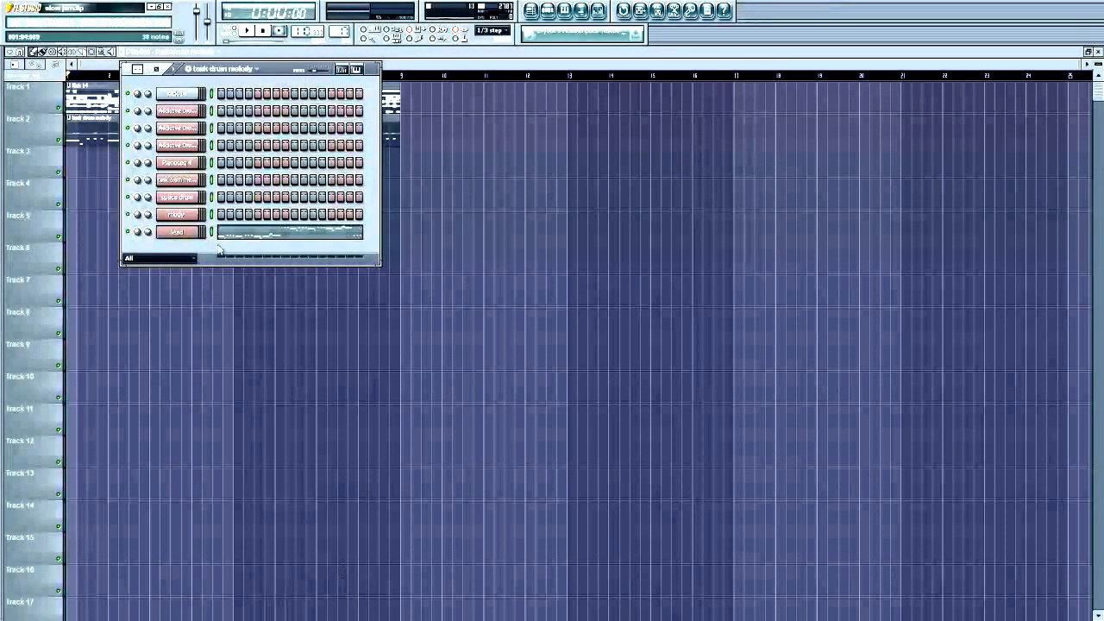
key(ctrl+x)
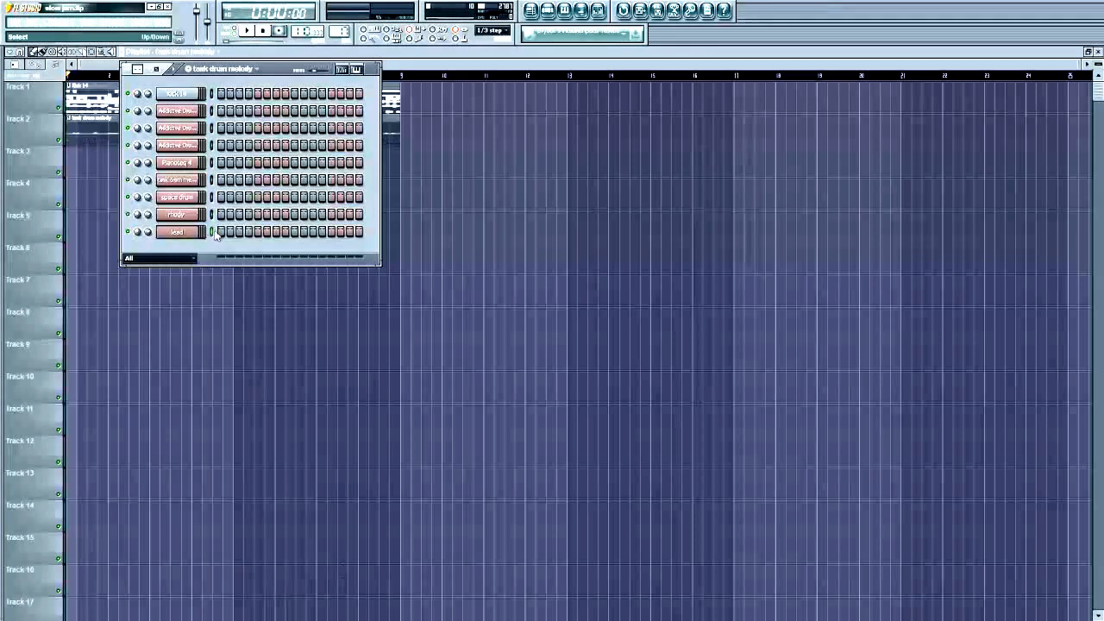
drag(342, 36, 350, 70)
key(ctrl+v)
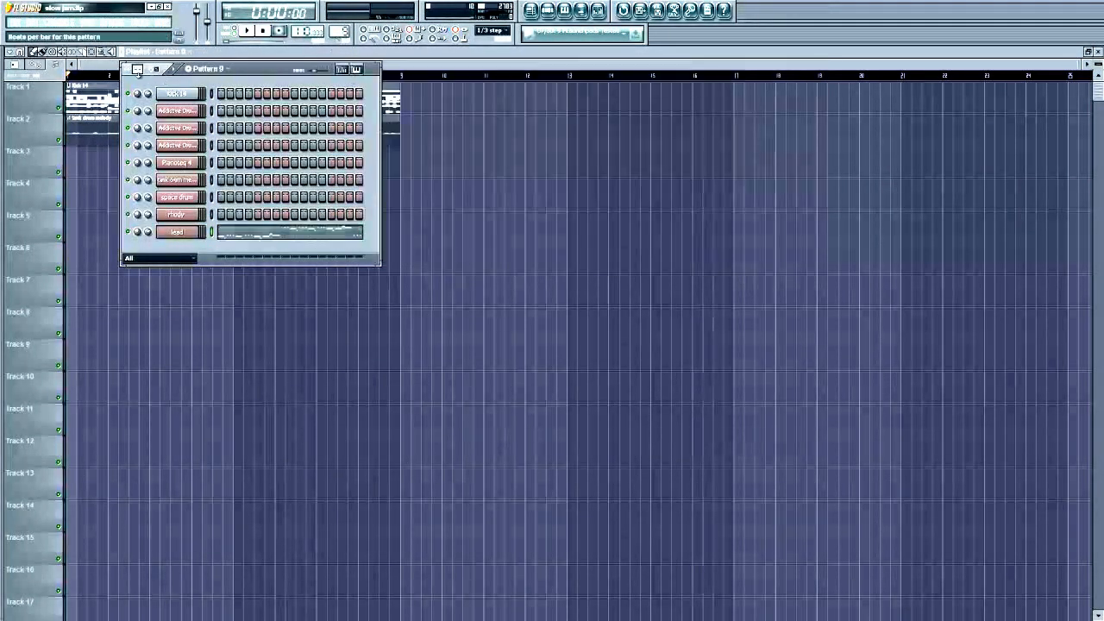
drag(150, 81, 151, 68)
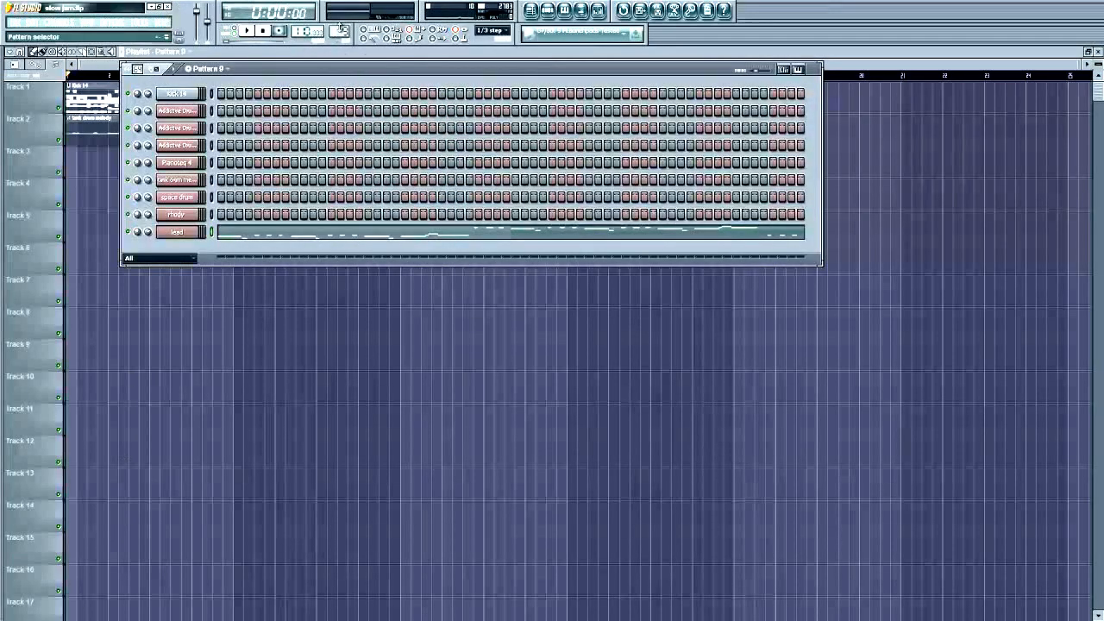
Step: Return to the Kick 14 pattern and review its channels in the step sequencer
drag(341, 28, 345, 116)
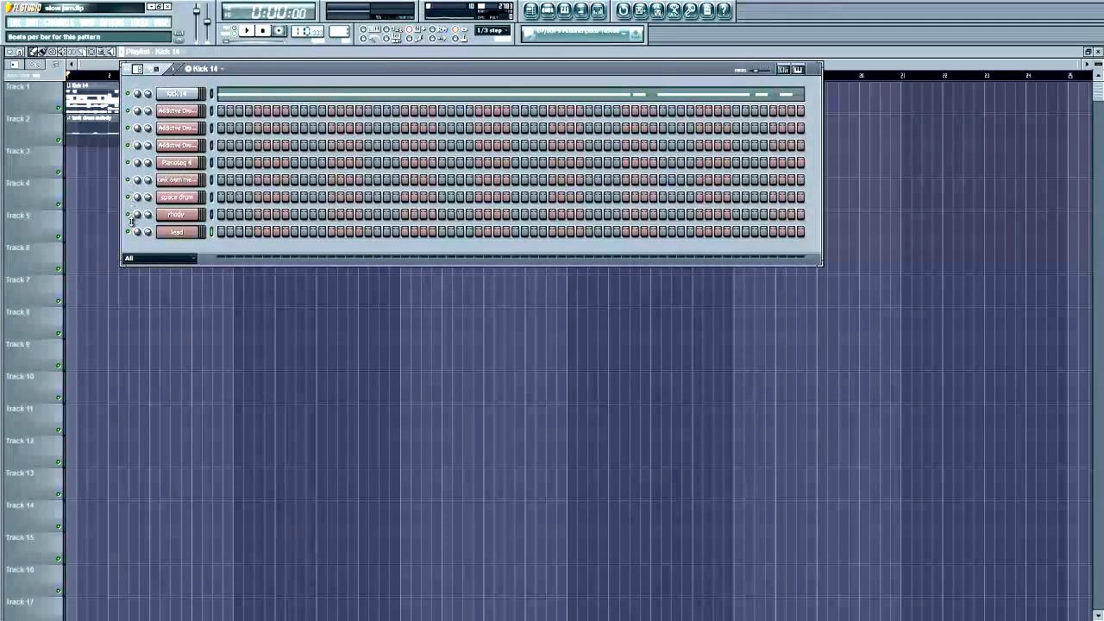
drag(131, 271, 134, 595)
drag(137, 69, 138, 59)
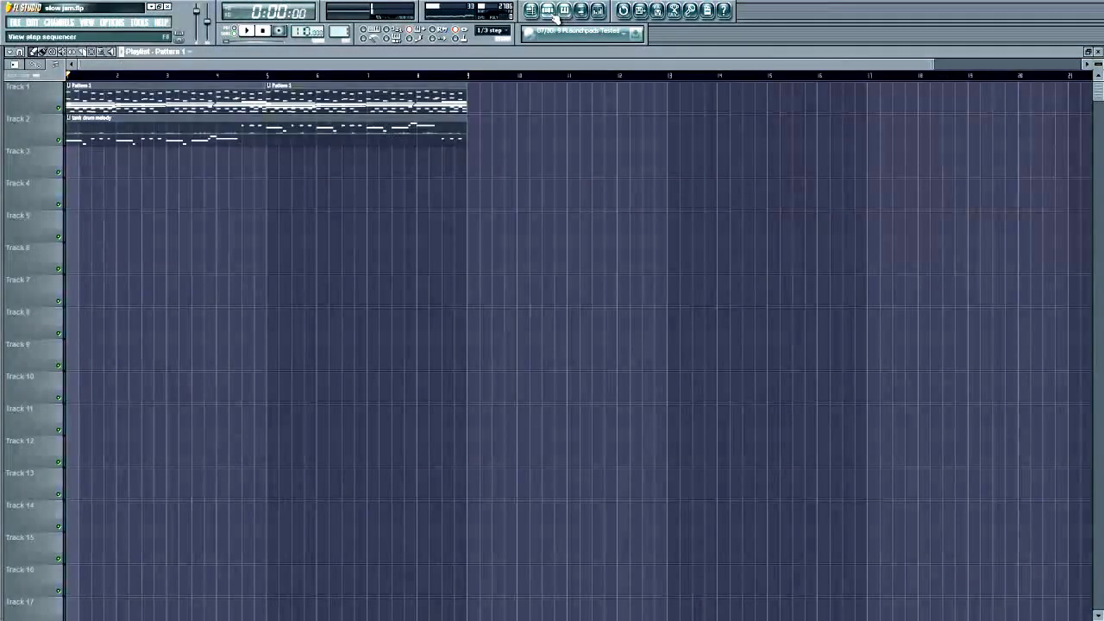
Step: Check the step sequencer and the mixer over the playlist, moving the mixer higher, then hide both
click(548, 16)
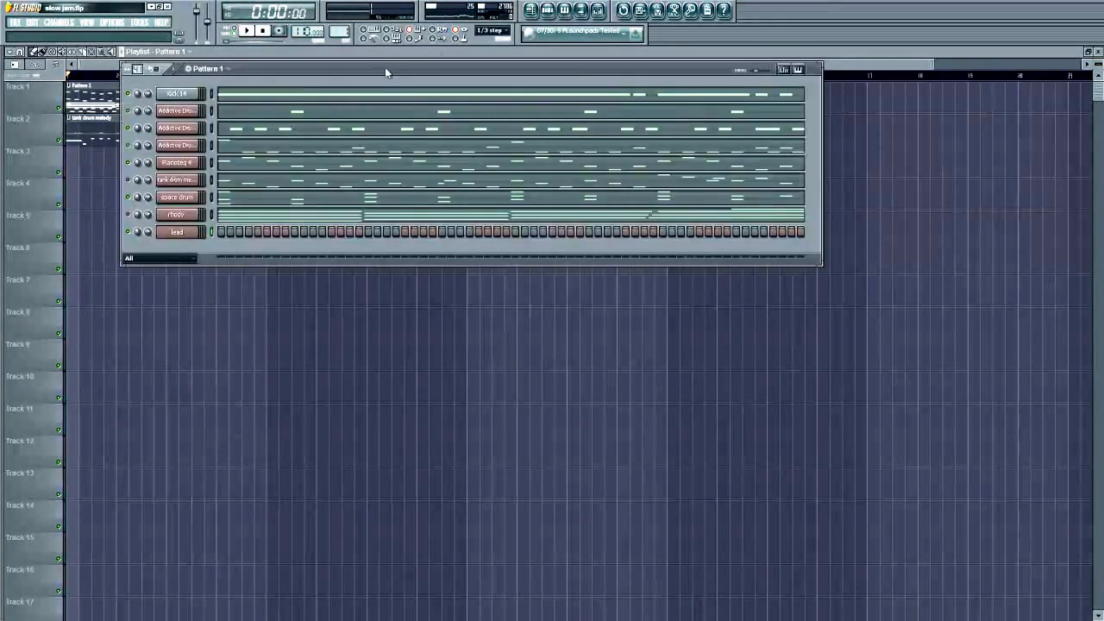
click(602, 11)
click(607, 12)
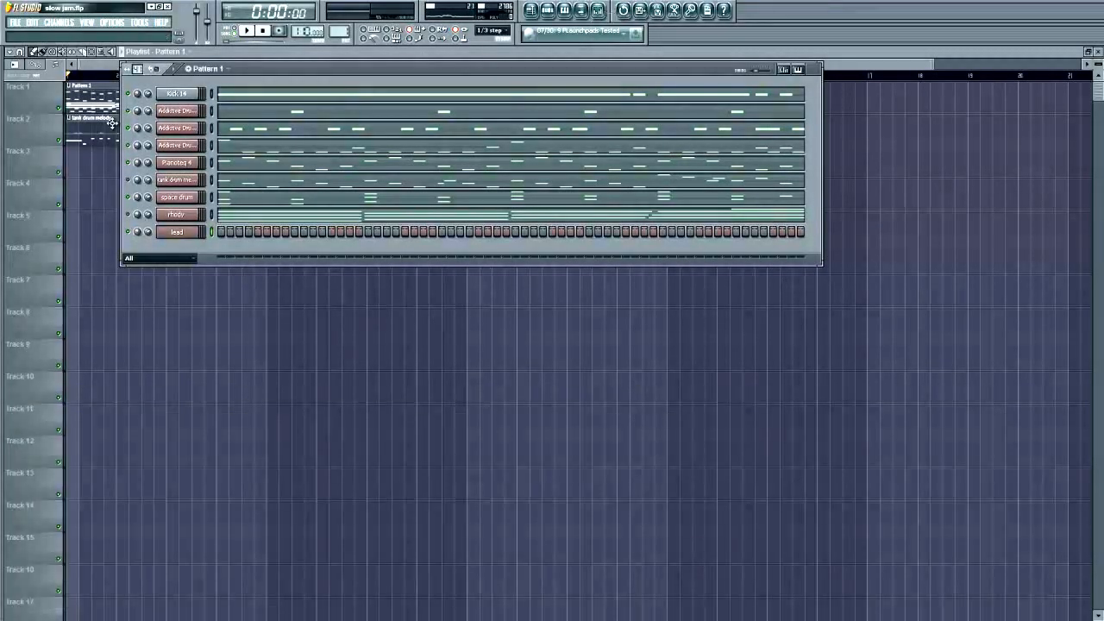
key(F6)
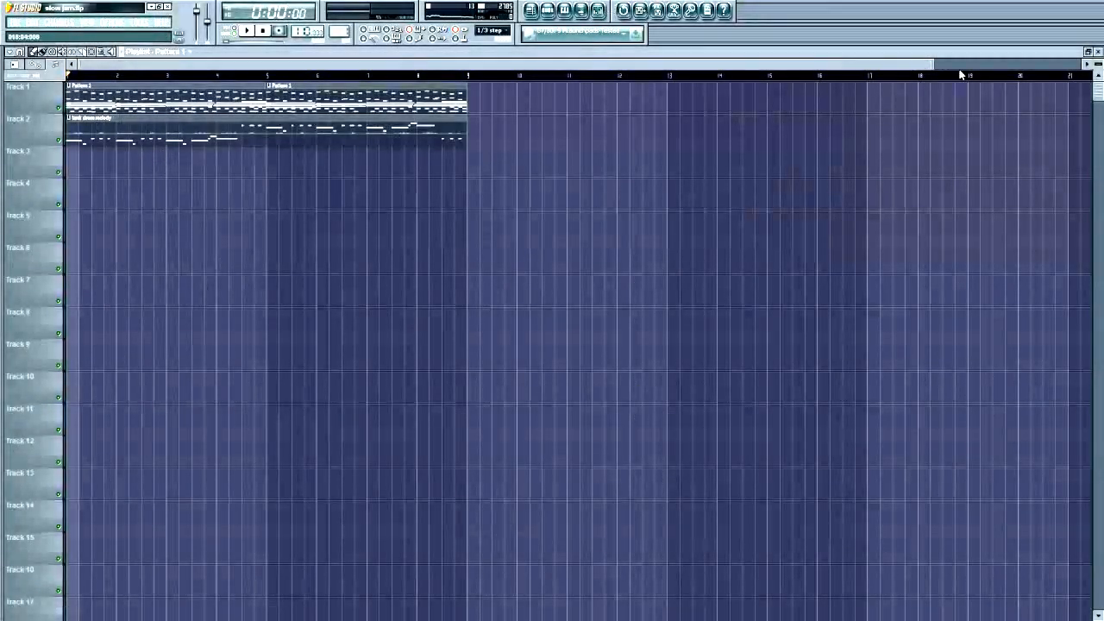
drag(932, 64, 1081, 64)
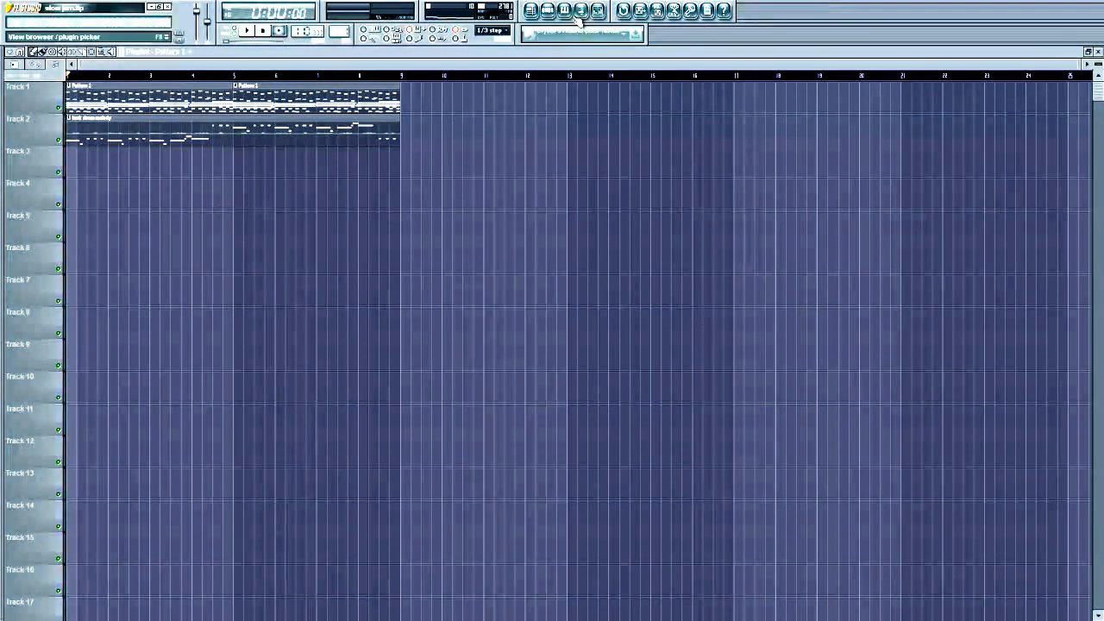
click(597, 11)
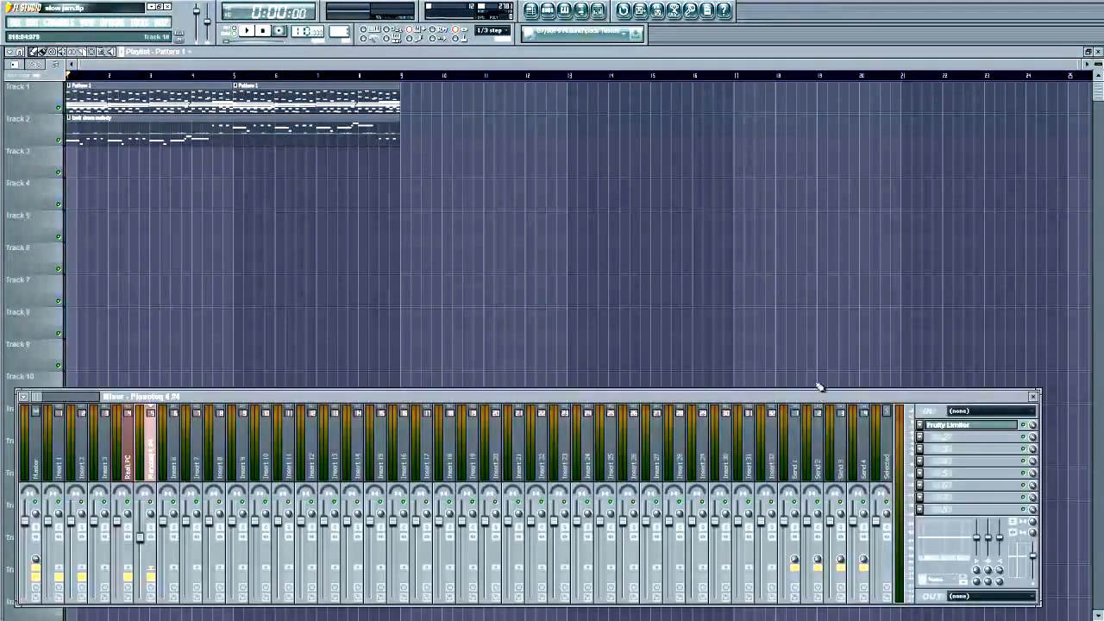
drag(797, 401, 814, 221)
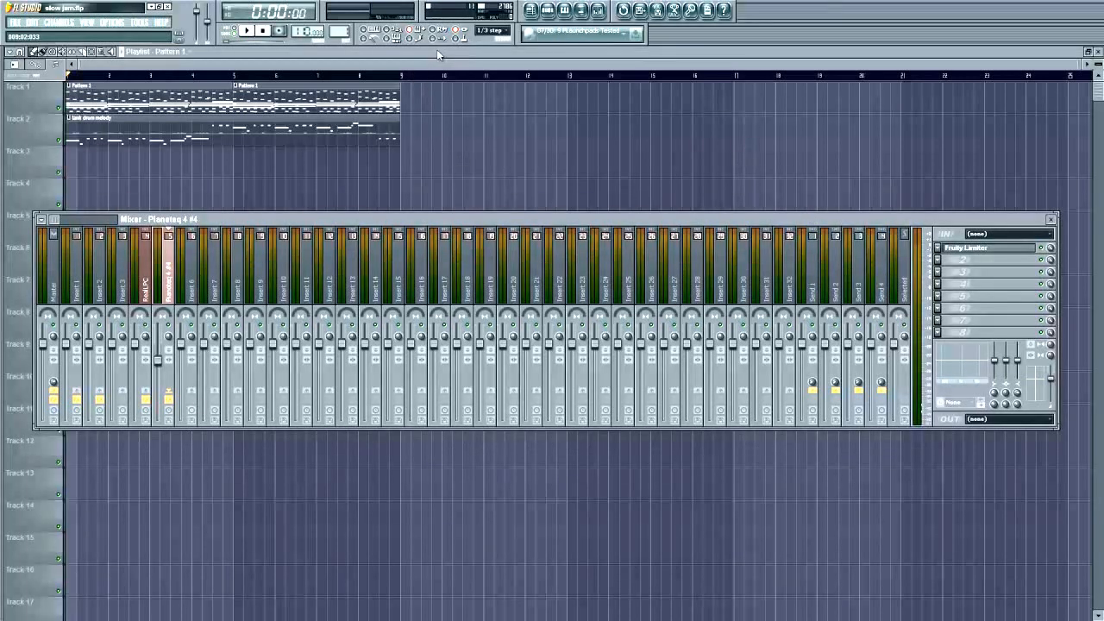
key(F9)
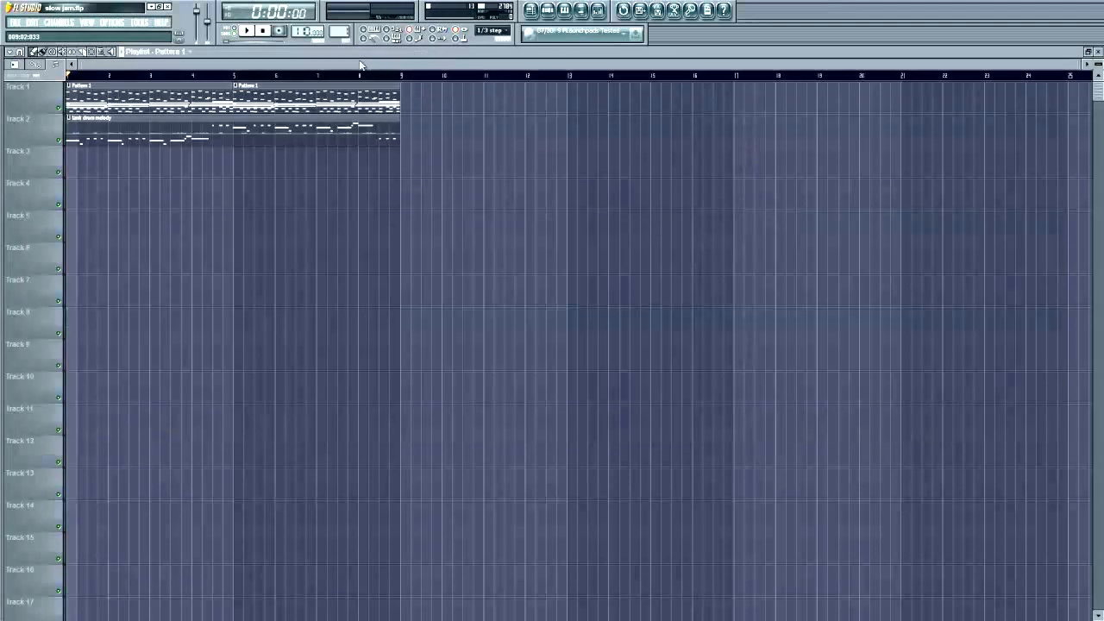
Step: Play the split arrangement with the step sequencer hidden and examine the mixer's track levels
key(F6)
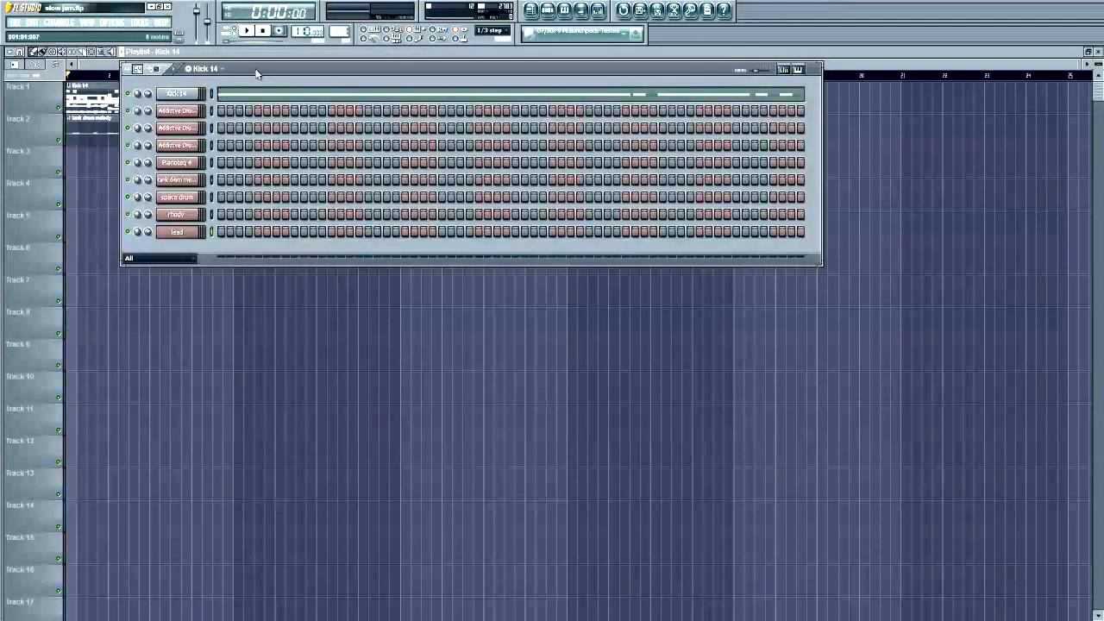
key(F6)
key(space)
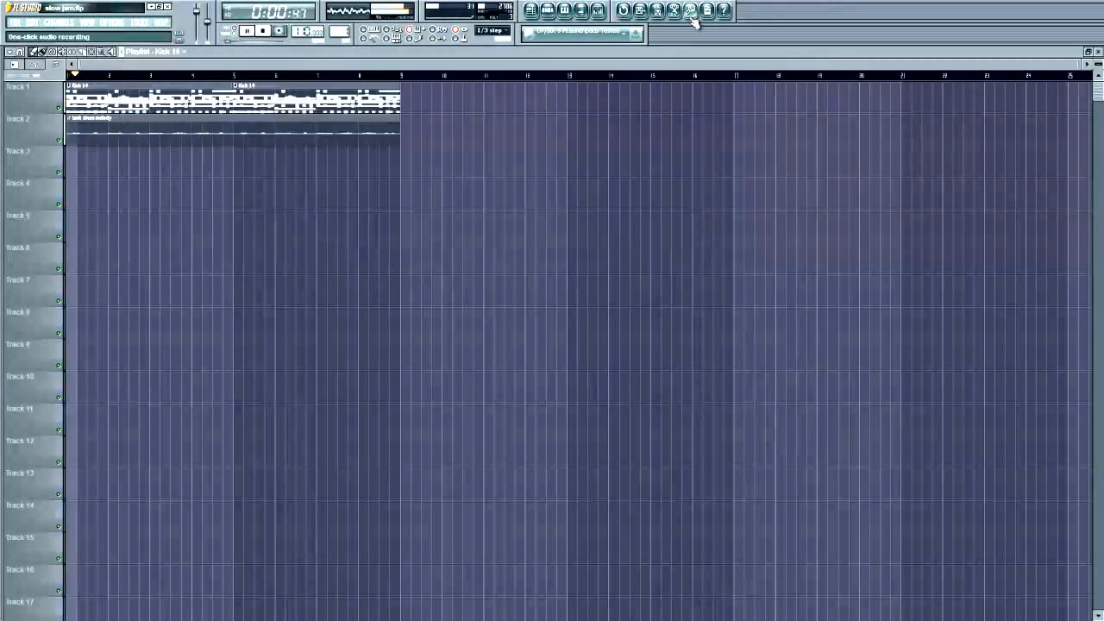
click(598, 11)
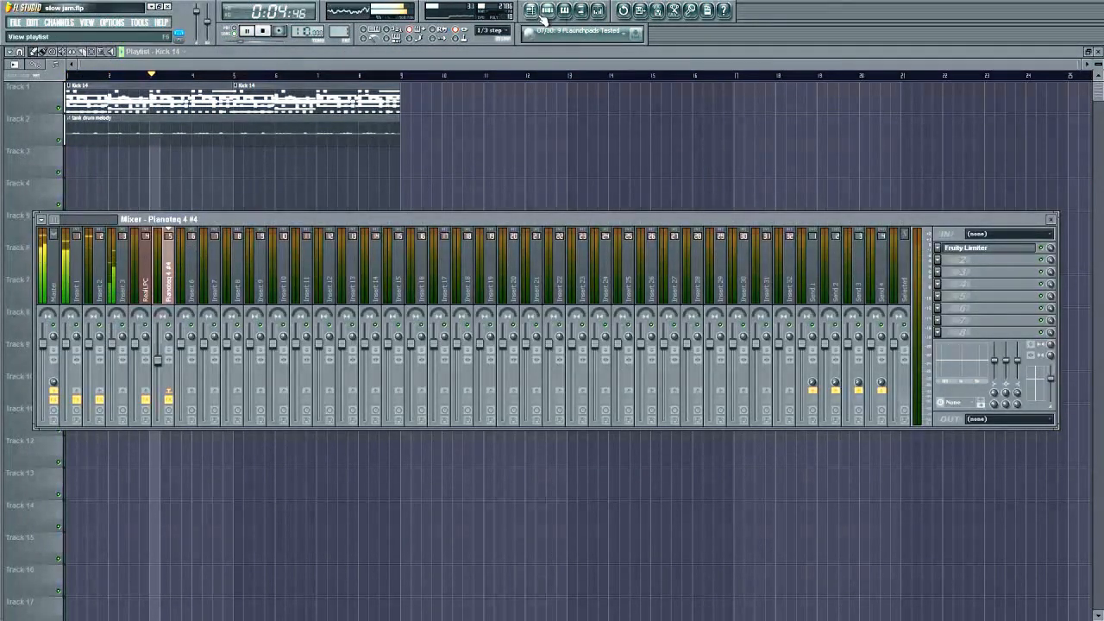
Step: Open the Pianoteq 4, tank drum melody, space drum and rhody instruments in turn during playback to view their presets
key(F6)
click(179, 163)
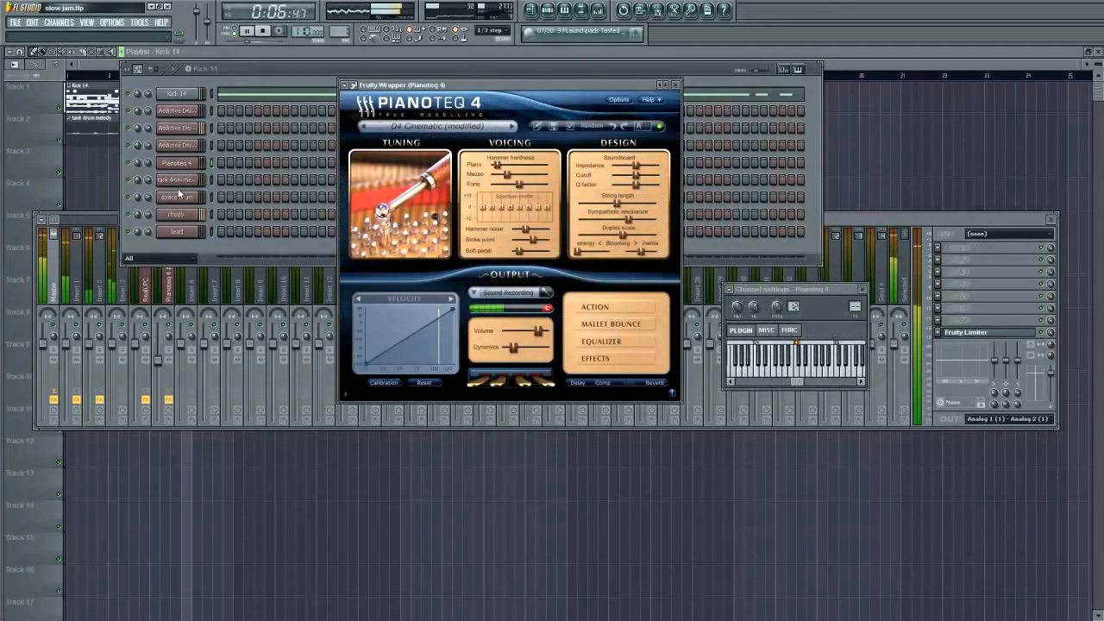
click(177, 179)
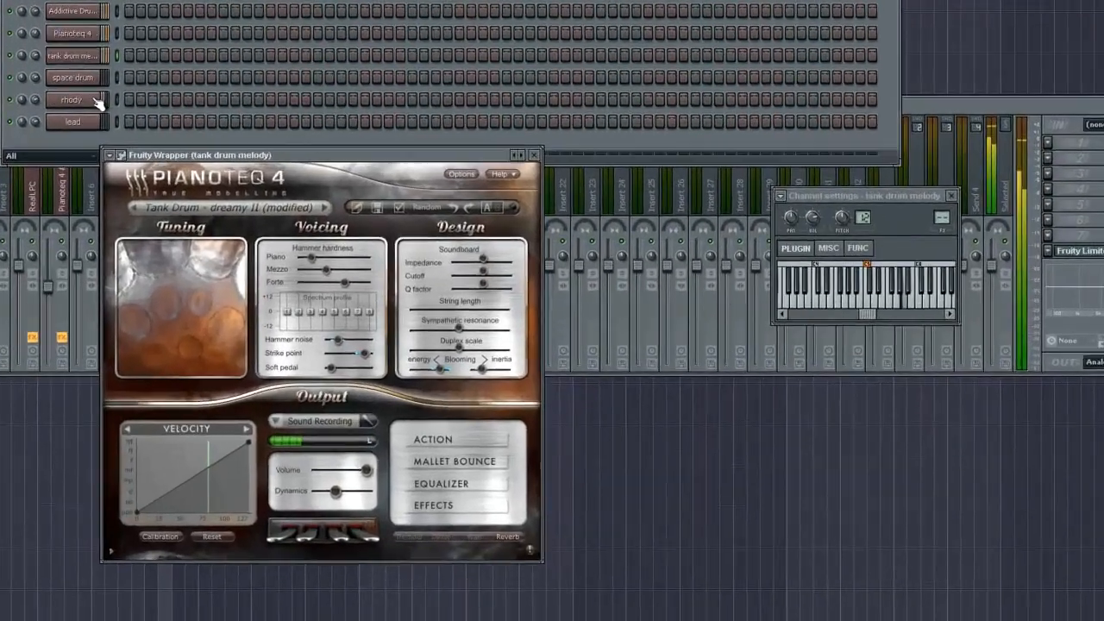
click(177, 196)
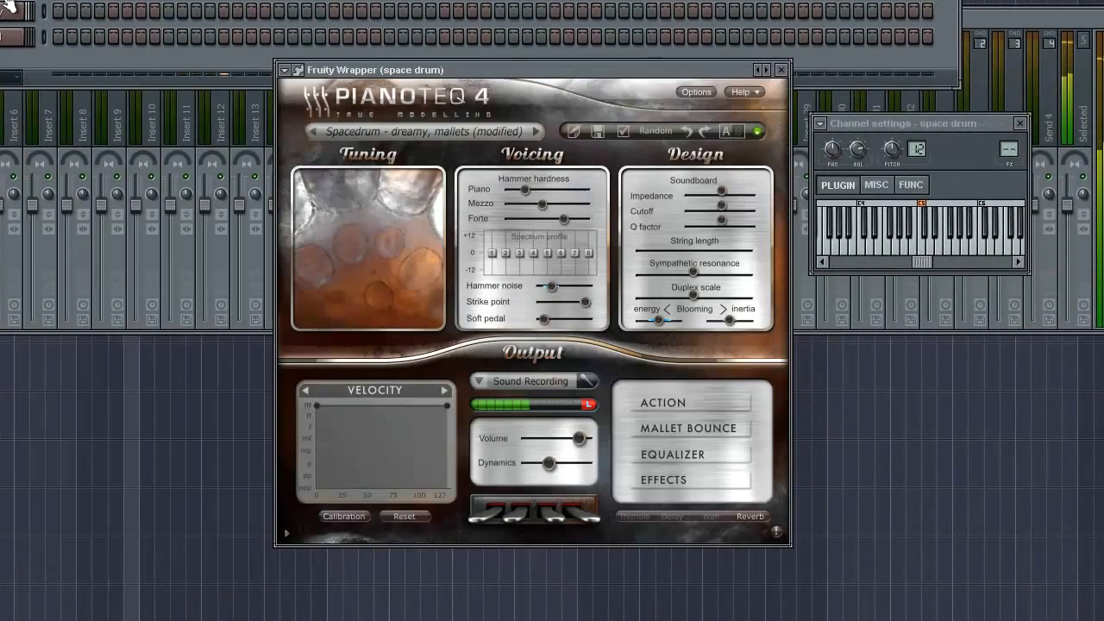
click(7, 15)
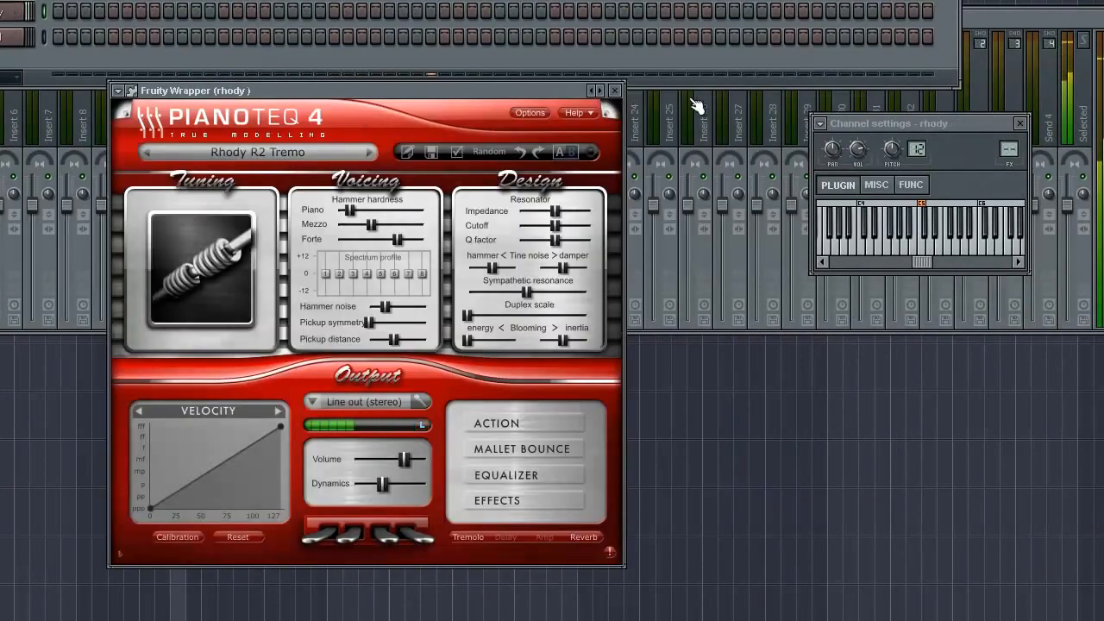